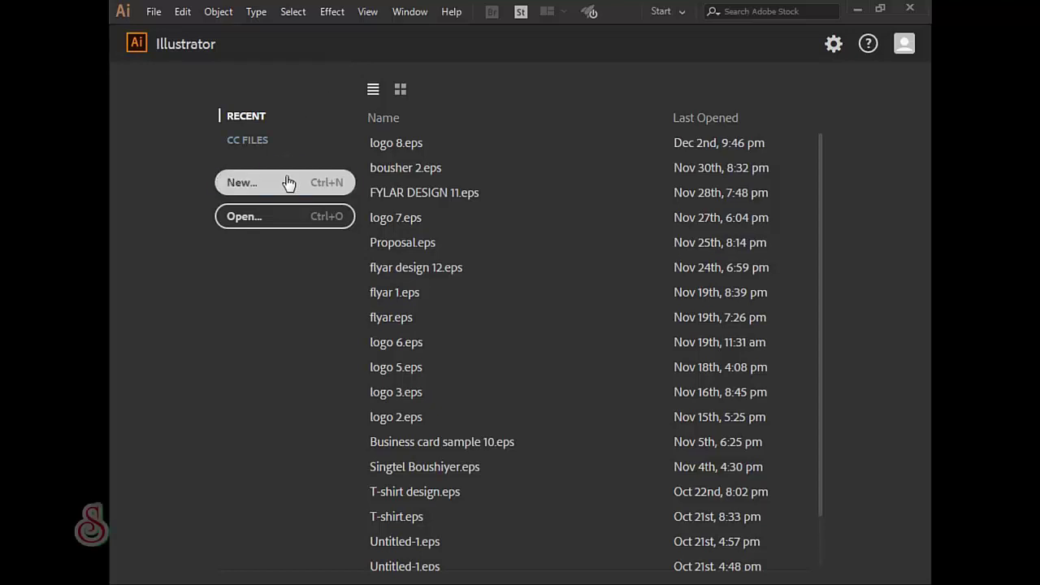
Create a new portrait A4 document and turn on the rulers
left_click(286, 181)
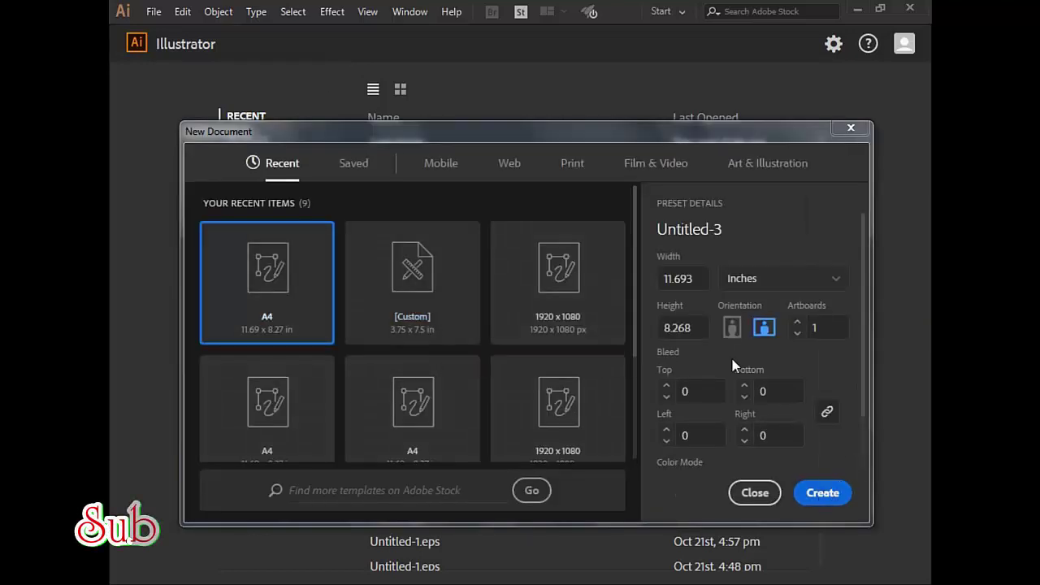
left_click(730, 329)
left_click(823, 492)
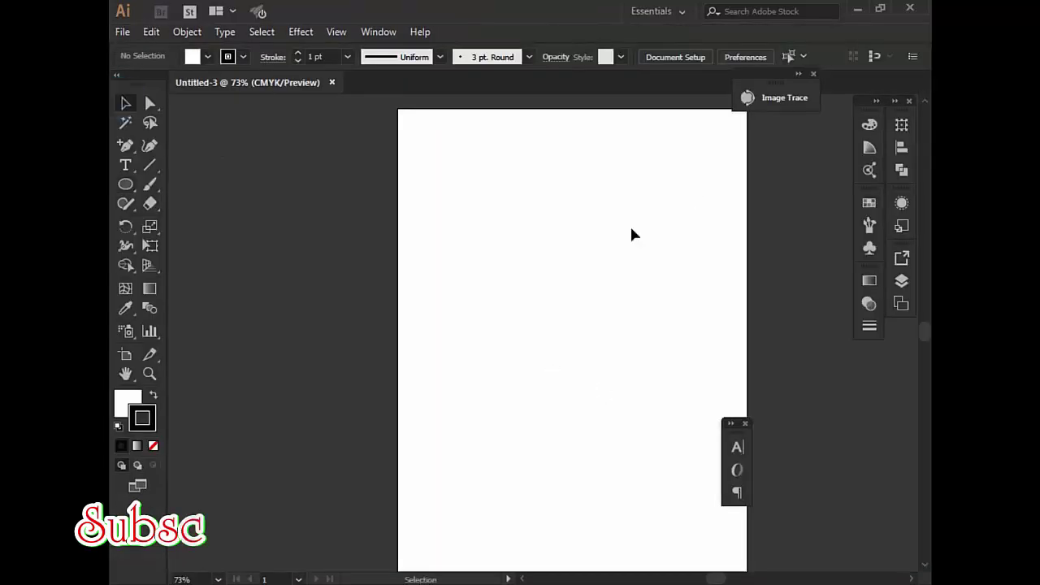
left_click_drag(528, 254, 454, 247)
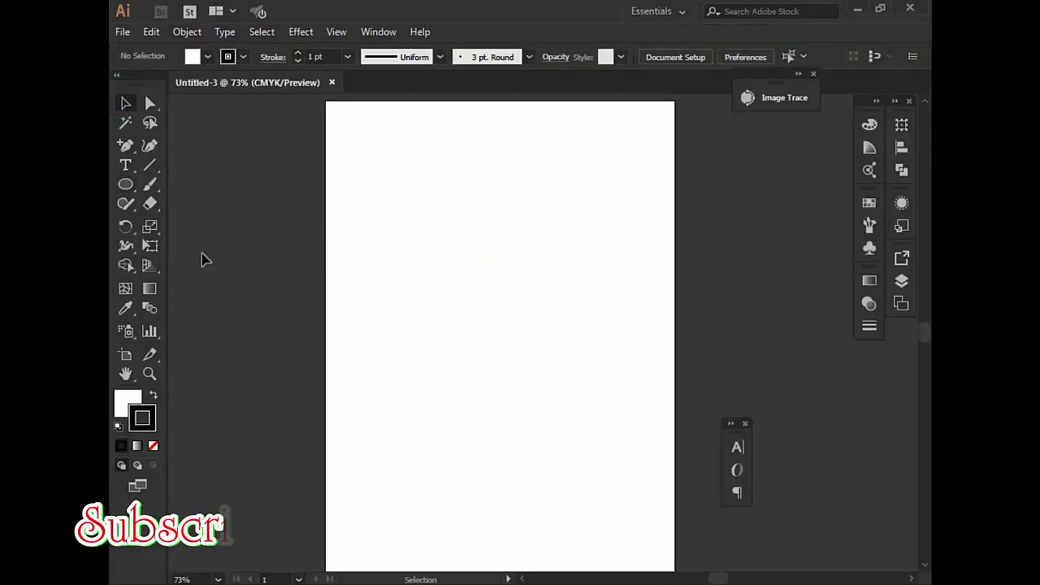
key("ctrl+r")
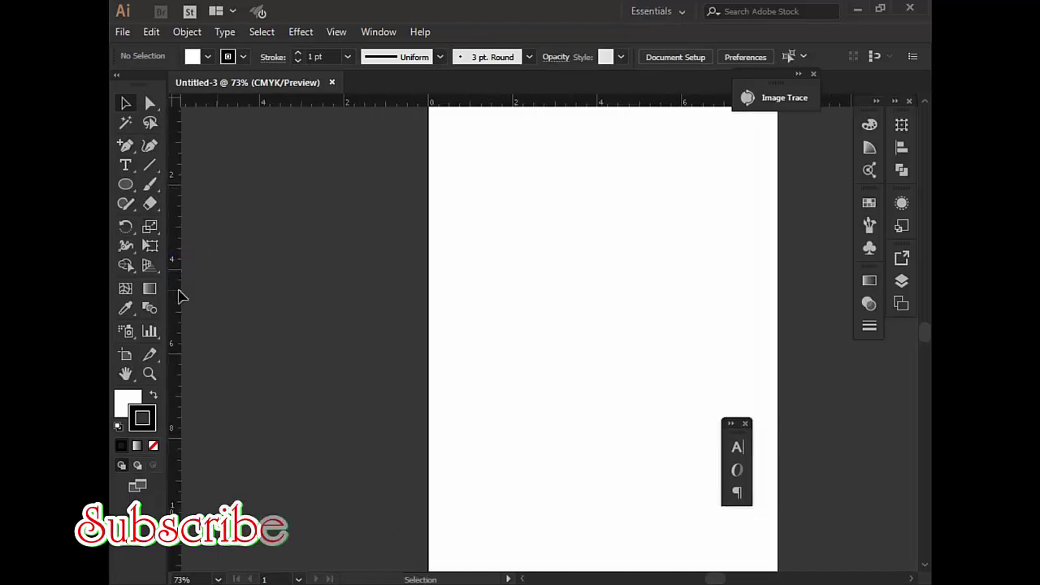
Draw a circle with the Ellipse Tool and fill it blue (C 90.2, M 63.53)
left_click_drag(131, 189, 190, 215)
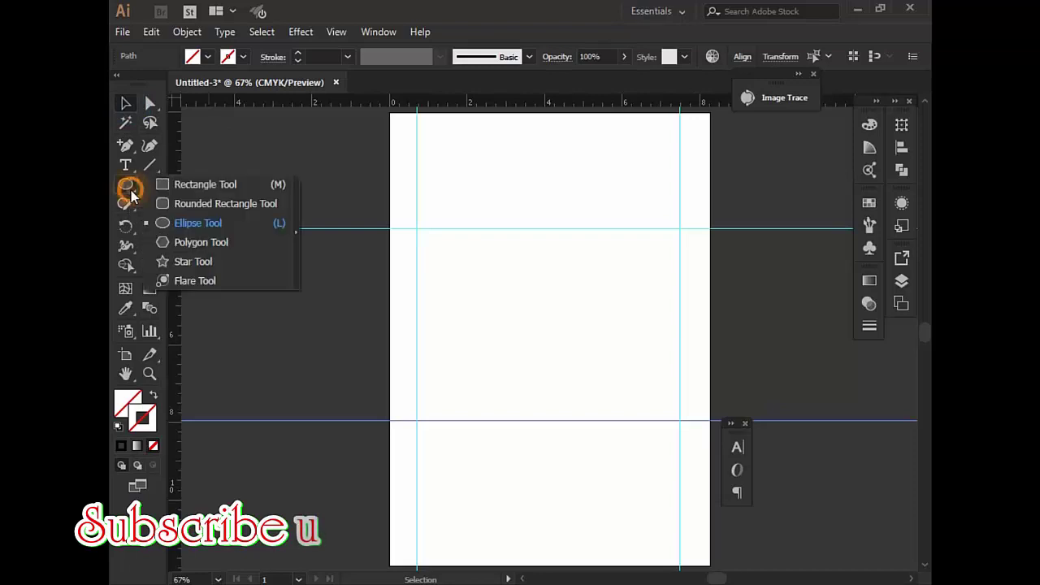
left_click_drag(479, 270, 531, 314)
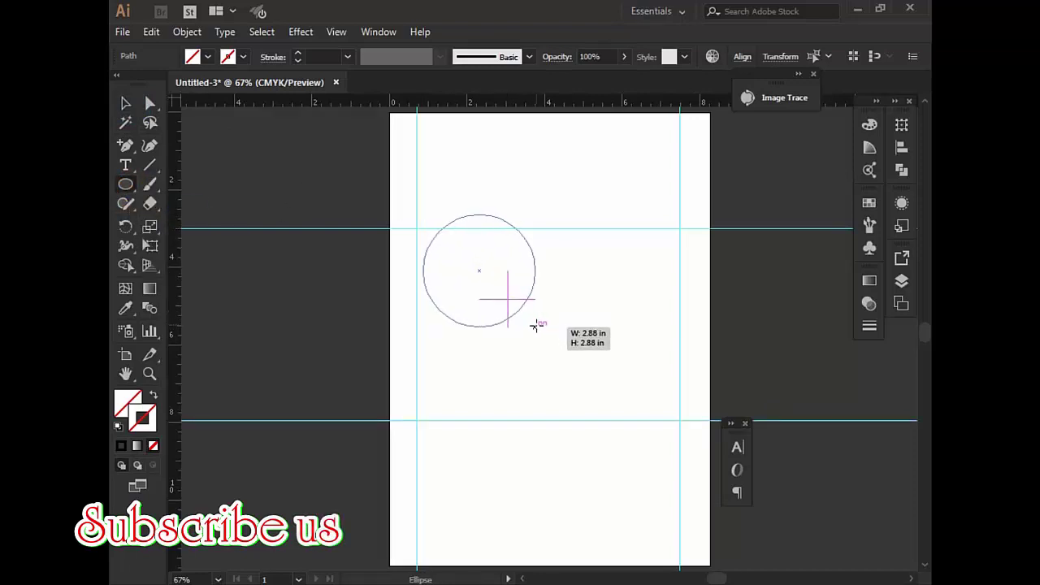
left_click_drag(531, 314, 540, 328)
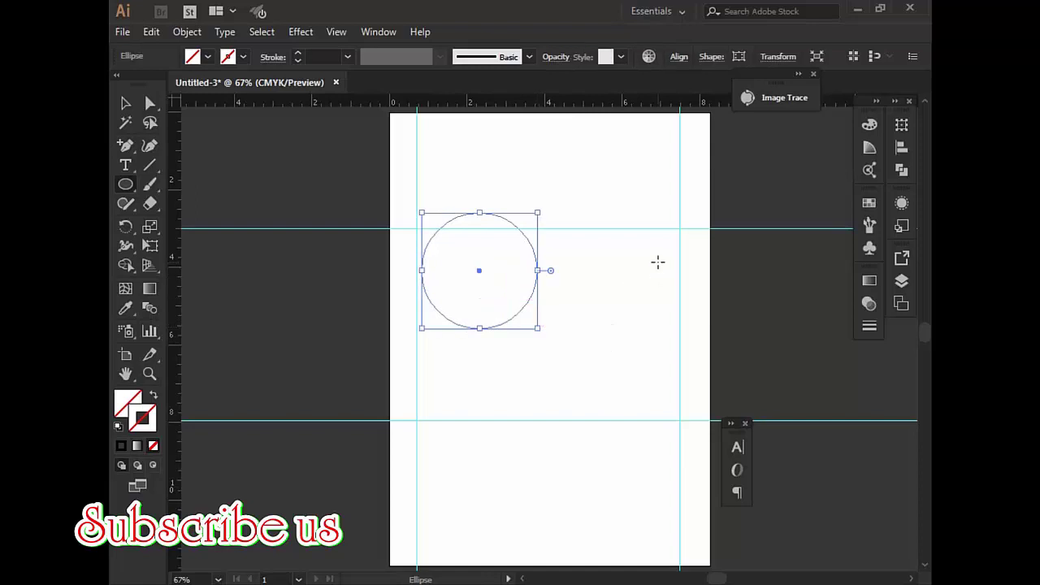
left_click(870, 124)
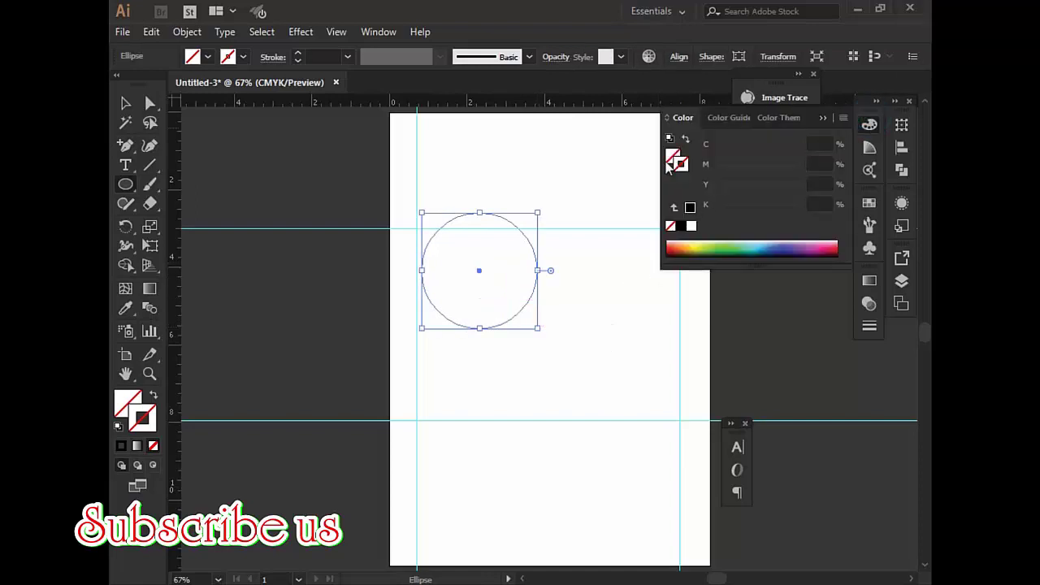
left_click(769, 245)
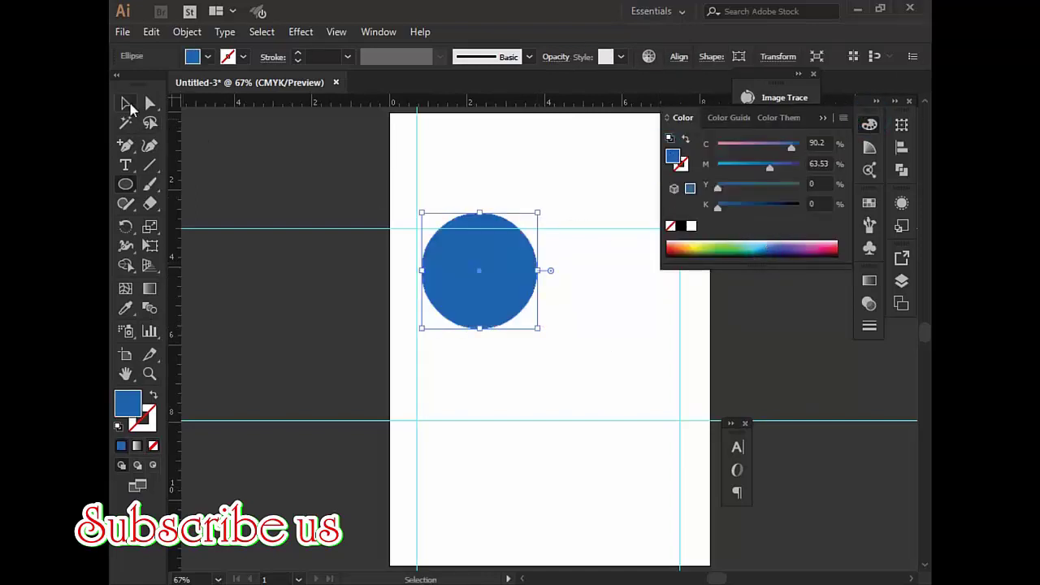
Move the blue circle up against the top guide in the upper-left area
left_click(127, 104)
left_click(244, 164)
left_click(499, 270)
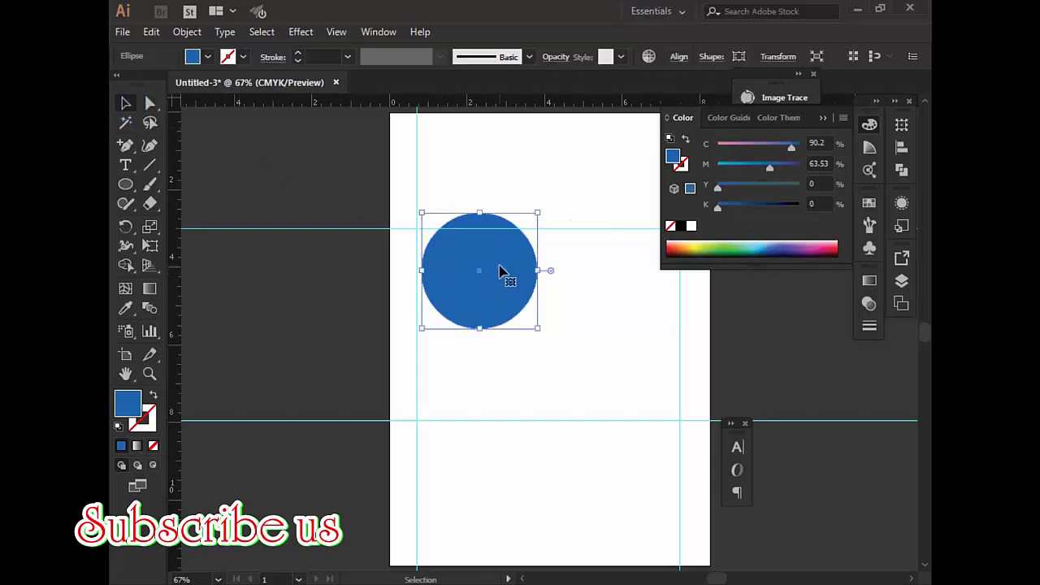
mouse_move(499, 270)
left_mouse_down()
mouse_move(495, 234)
mouse_move(488, 252)
left_mouse_up()
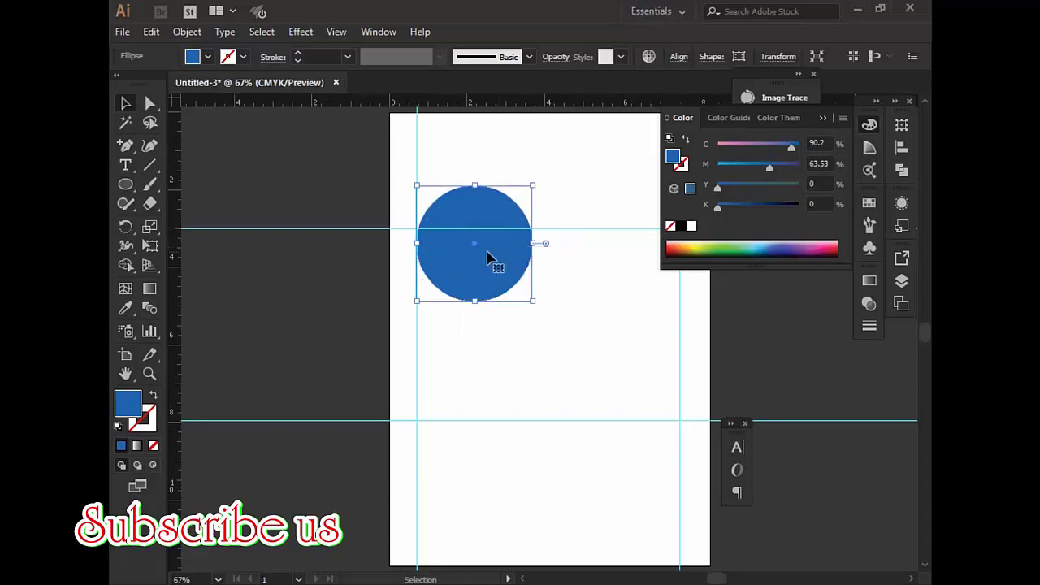
left_click_drag(607, 253, 566, 304)
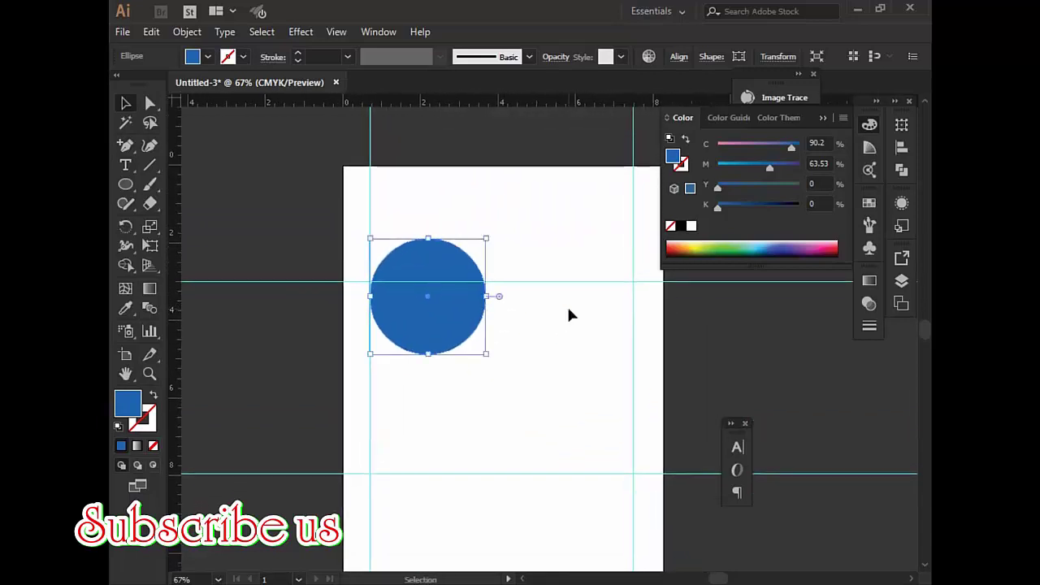
Copy the blue circle to the top-right corner and shrink the copy
left_click(412, 320)
mouse_move(413, 319)
left_mouse_down()
mouse_move(412, 364)
mouse_move(577, 254)
left_mouse_up()
left_click(250, 206)
left_click_drag(626, 166, 615, 179)
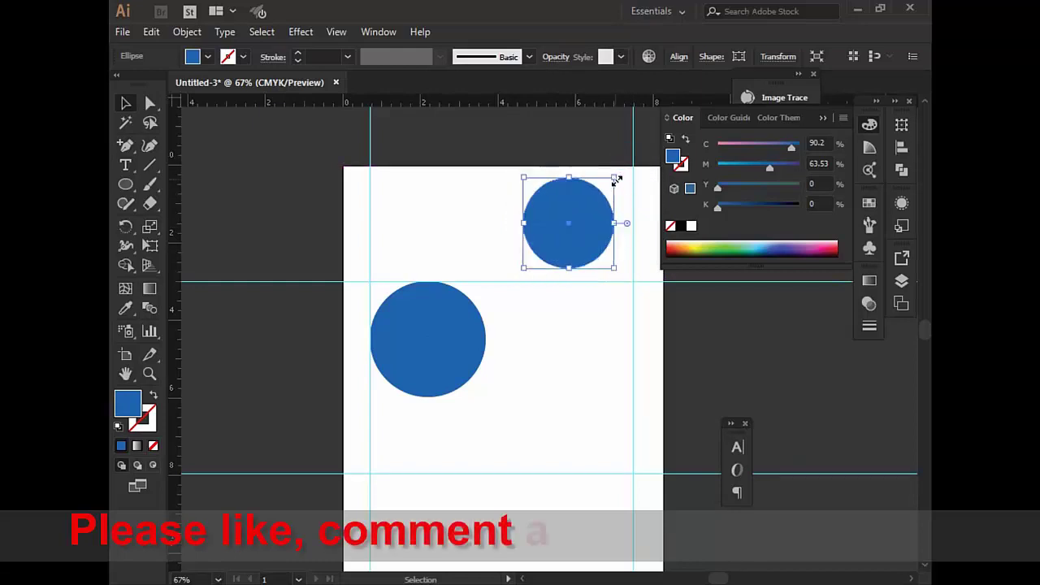
Shrink the left circle around its centre to match the top-right circle
left_click(452, 350)
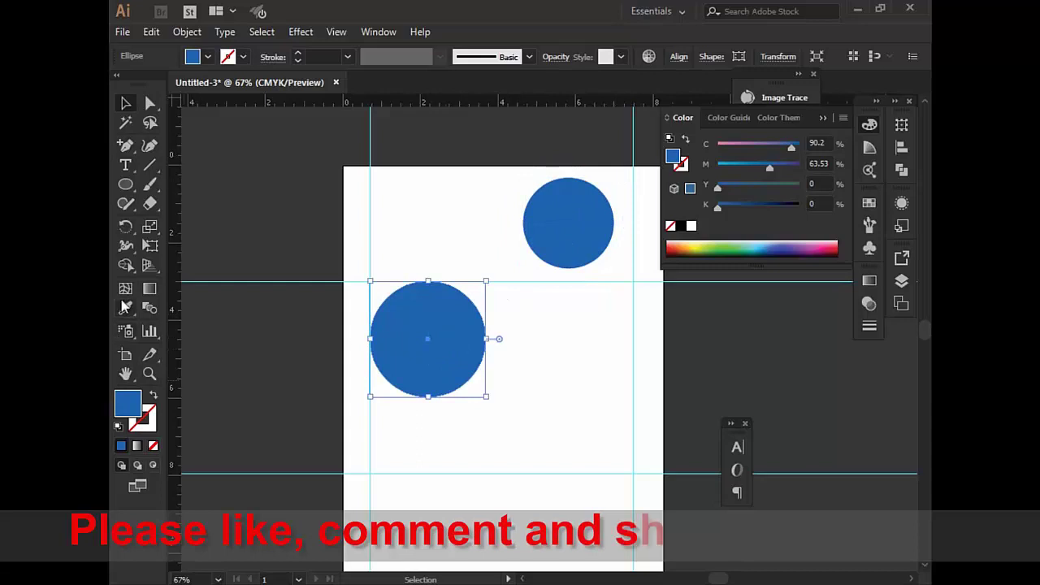
left_click(125, 308)
left_click(561, 225)
left_click(128, 101)
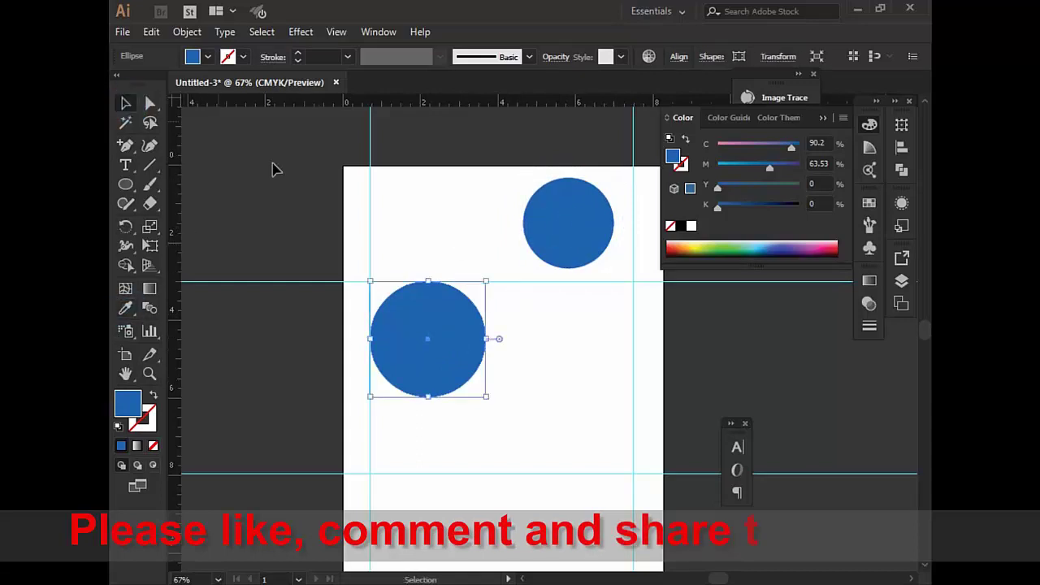
left_click_drag(486, 397, 443, 356)
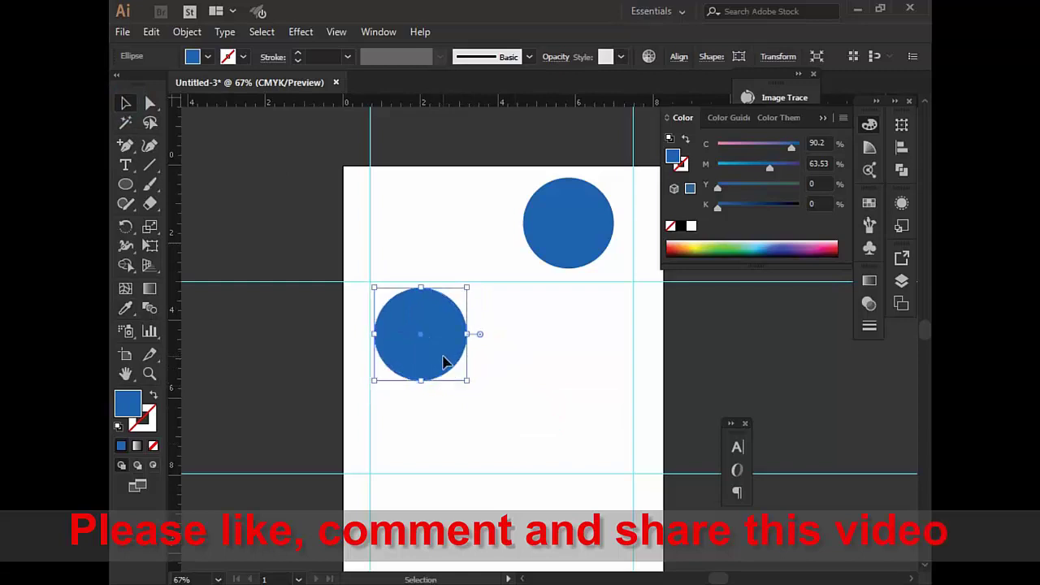
left_click(445, 359)
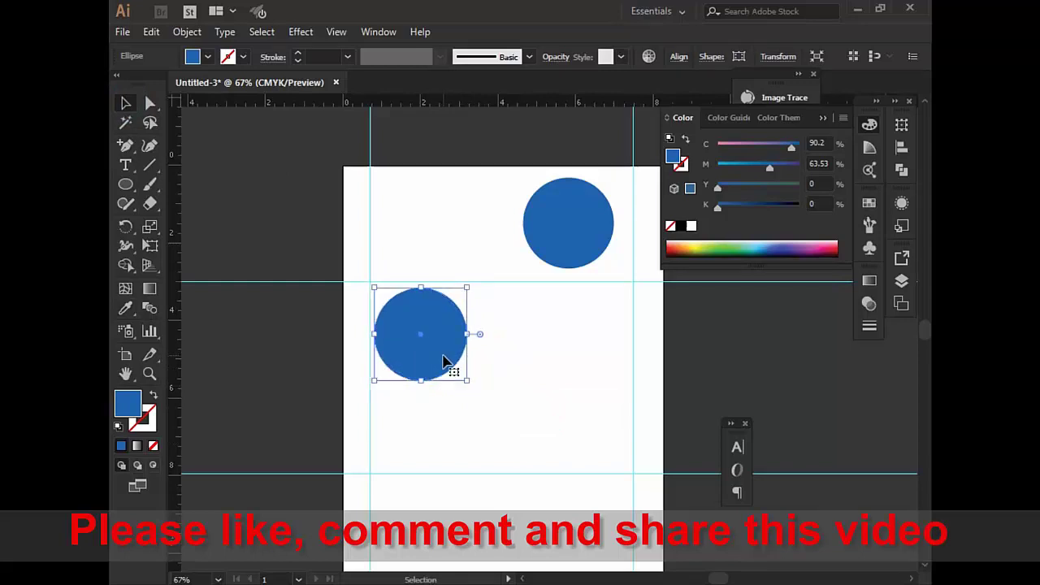
left_click(689, 341)
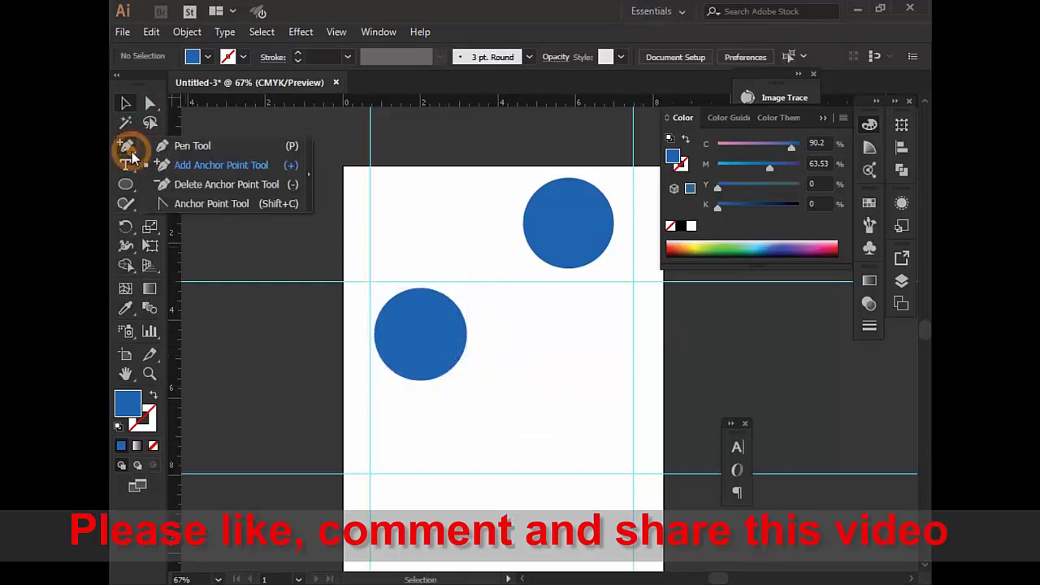
Pen-draw curved anchors from the top edge around the top-right circle and beneath the left circle
left_click_drag(126, 145, 174, 146)
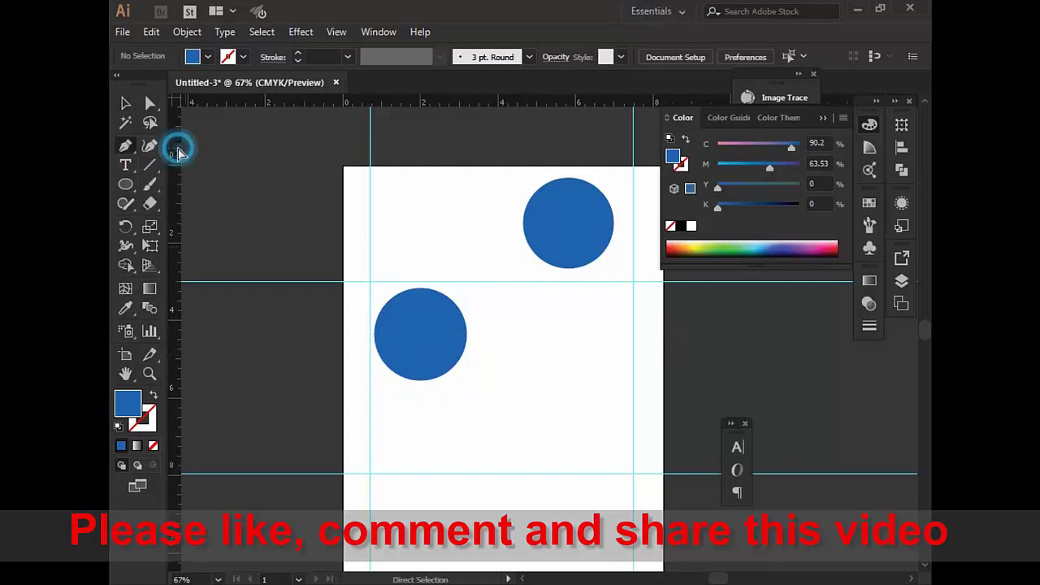
left_click(588, 165)
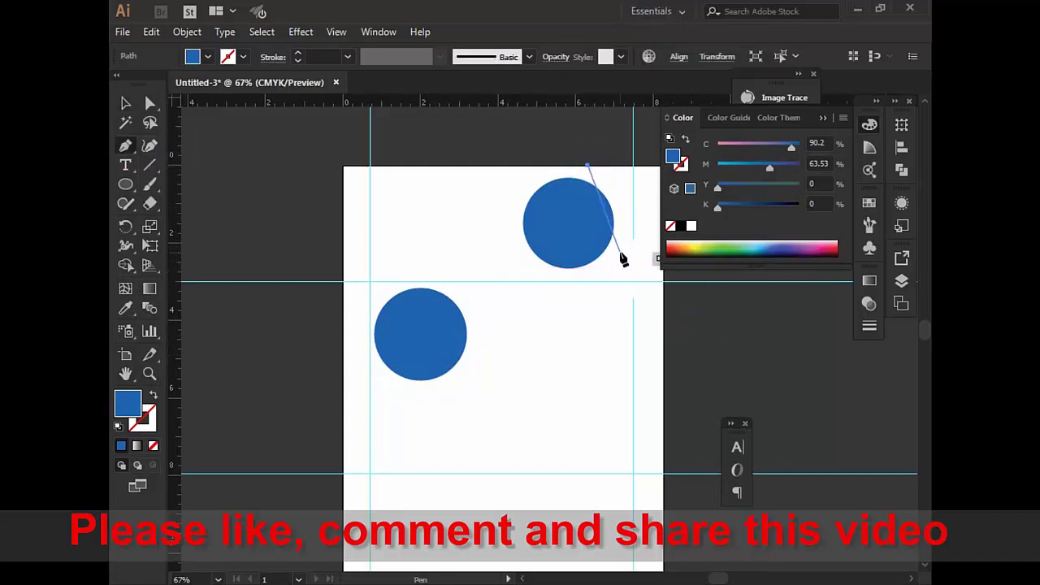
left_click_drag(595, 317, 596, 320)
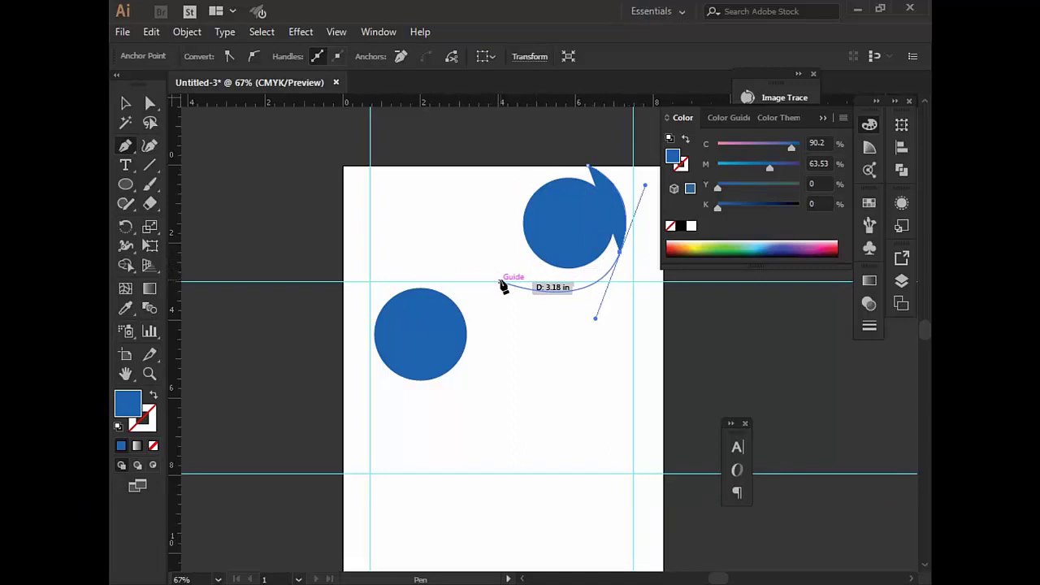
left_click(501, 283)
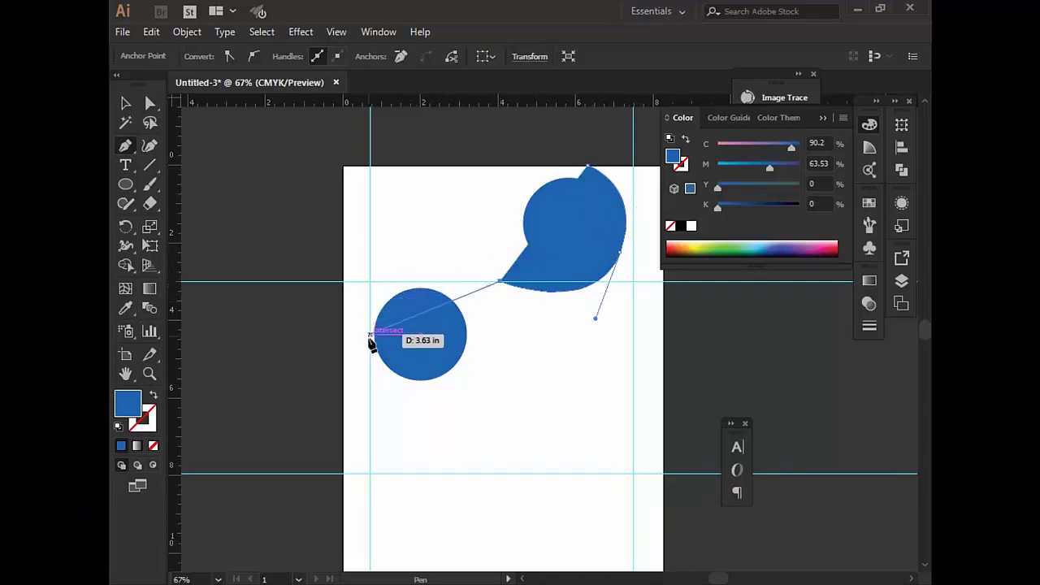
mouse_move(371, 349)
left_mouse_down()
mouse_move(390, 453)
mouse_move(393, 436)
mouse_move(382, 461)
left_mouse_up()
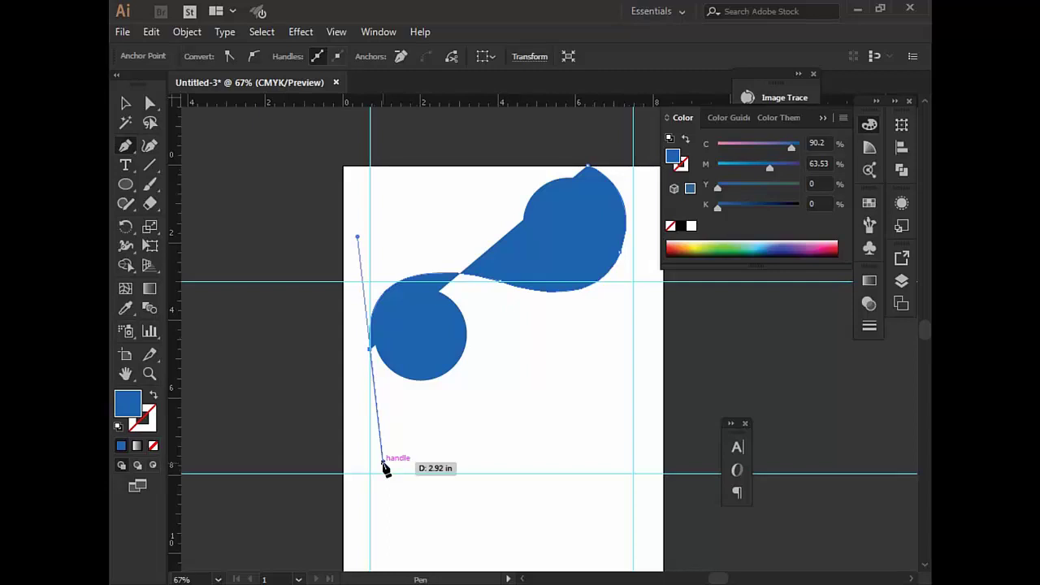
left_click(372, 352)
left_click_drag(447, 419, 536, 496)
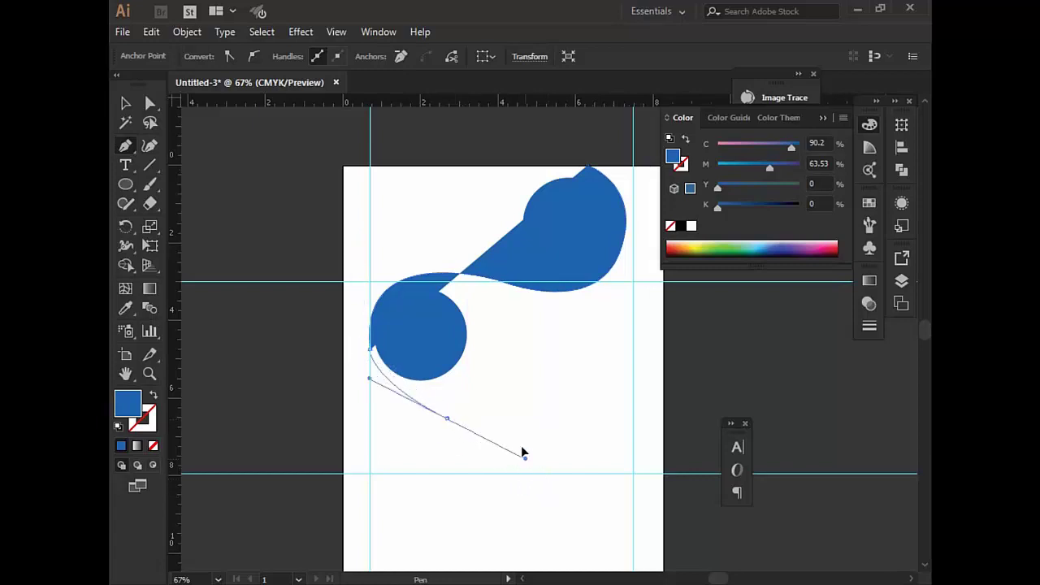
left_click_drag(523, 436, 524, 436)
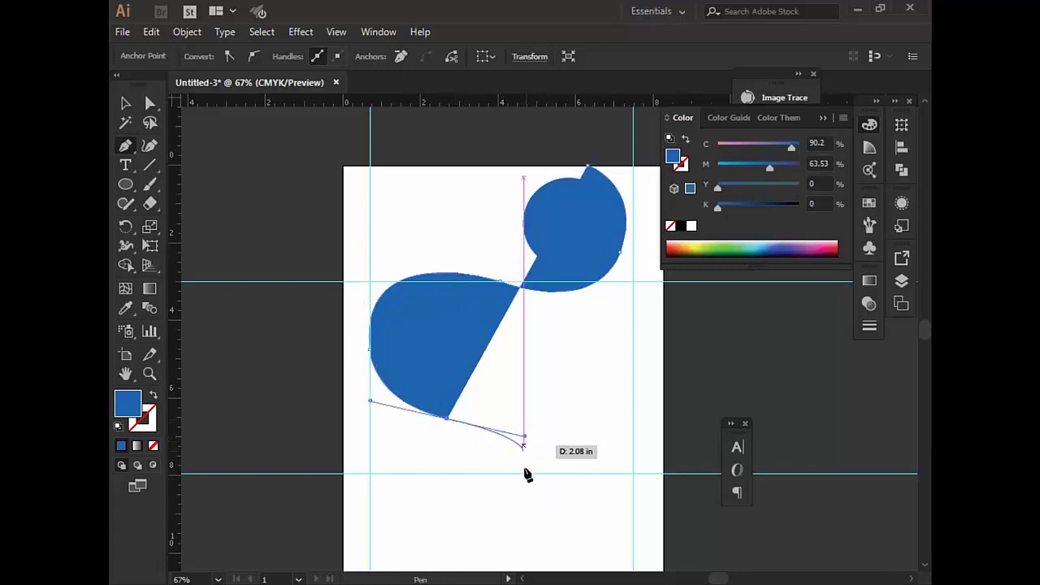
Extend the path through the bottom-left, bottom-right and top-right corners and close it
left_click_drag(392, 561, 402, 457)
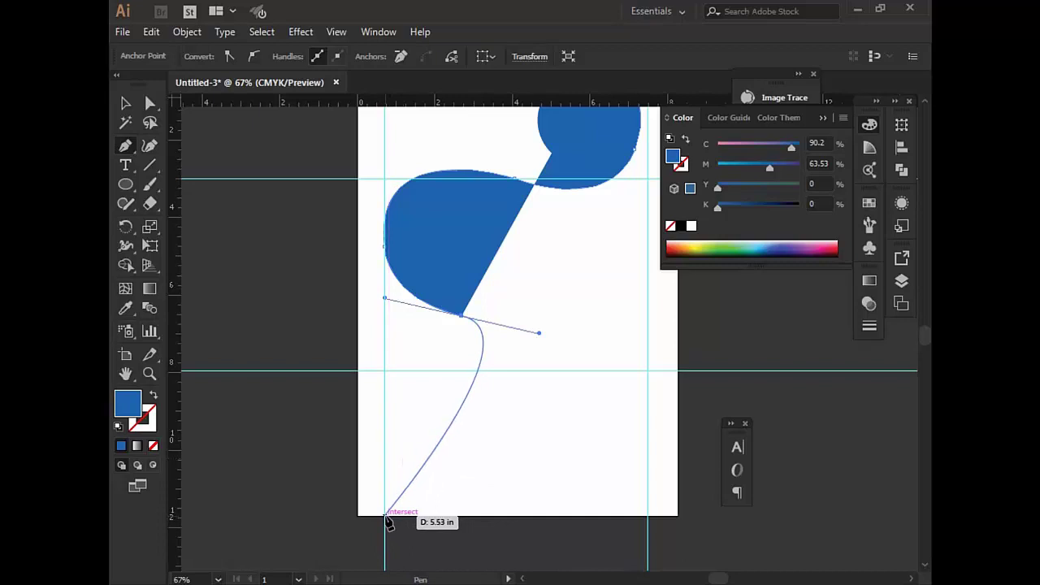
left_click_drag(385, 515, 204, 566)
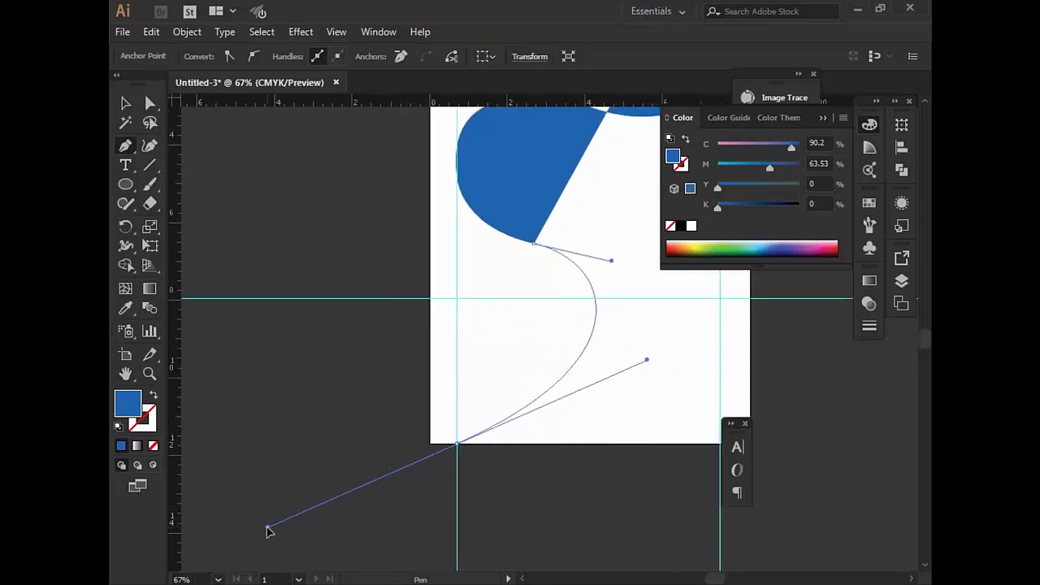
left_click_drag(204, 565, 267, 528)
left_click(457, 443)
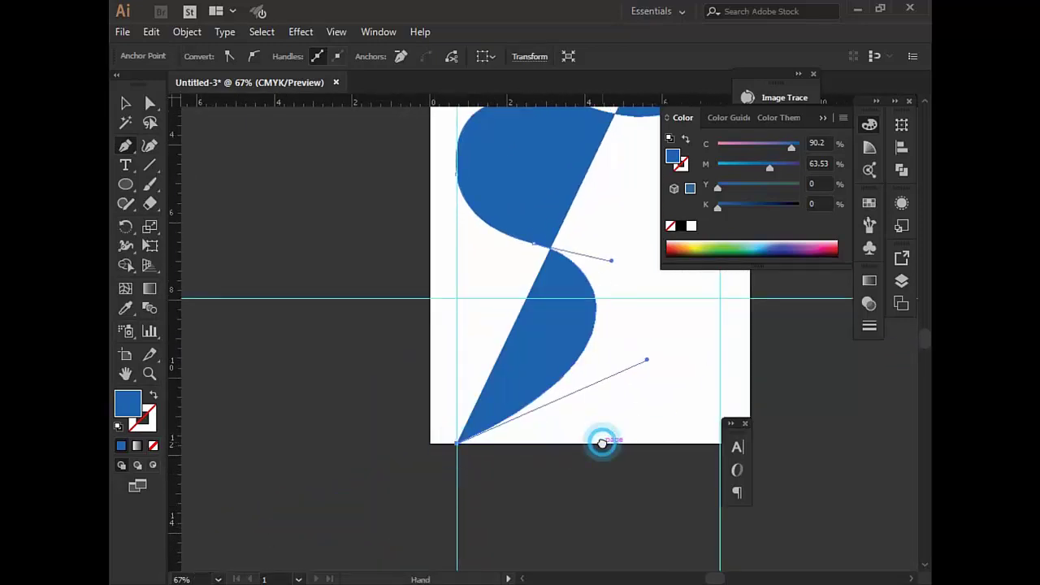
left_click_drag(601, 441, 524, 451)
left_click(601, 453)
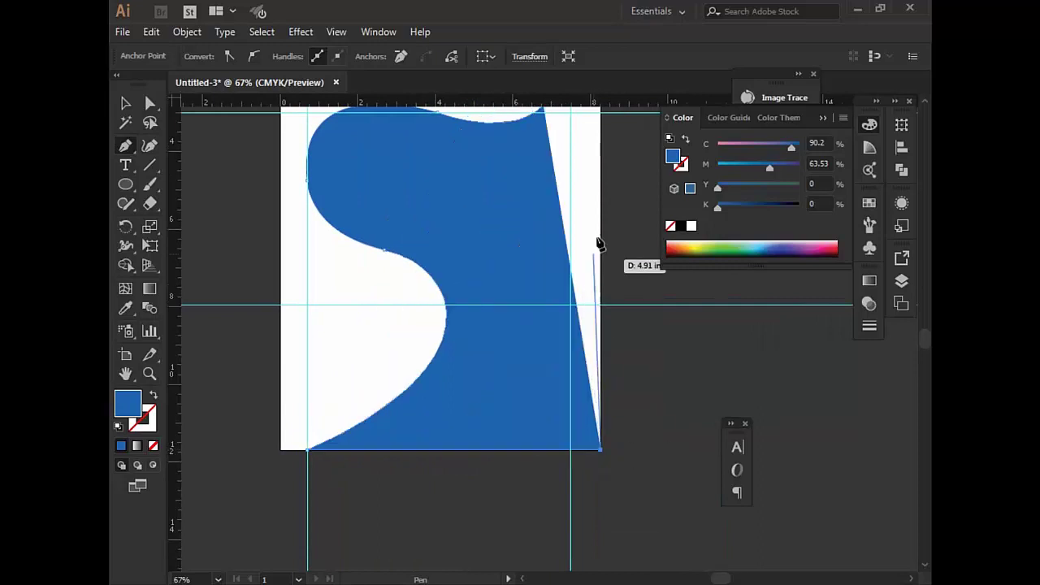
mouse_move(594, 360)
left_mouse_down()
mouse_move(558, 438)
mouse_move(559, 493)
left_mouse_up()
left_click(564, 239)
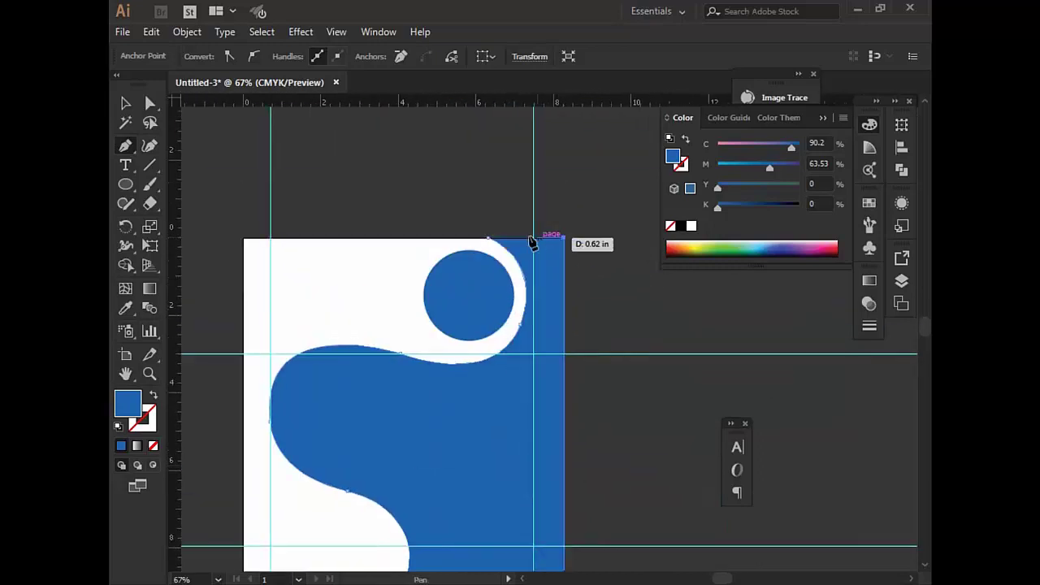
left_click(492, 241)
Send the blue S-shape to the back, behind both circles
key("a")
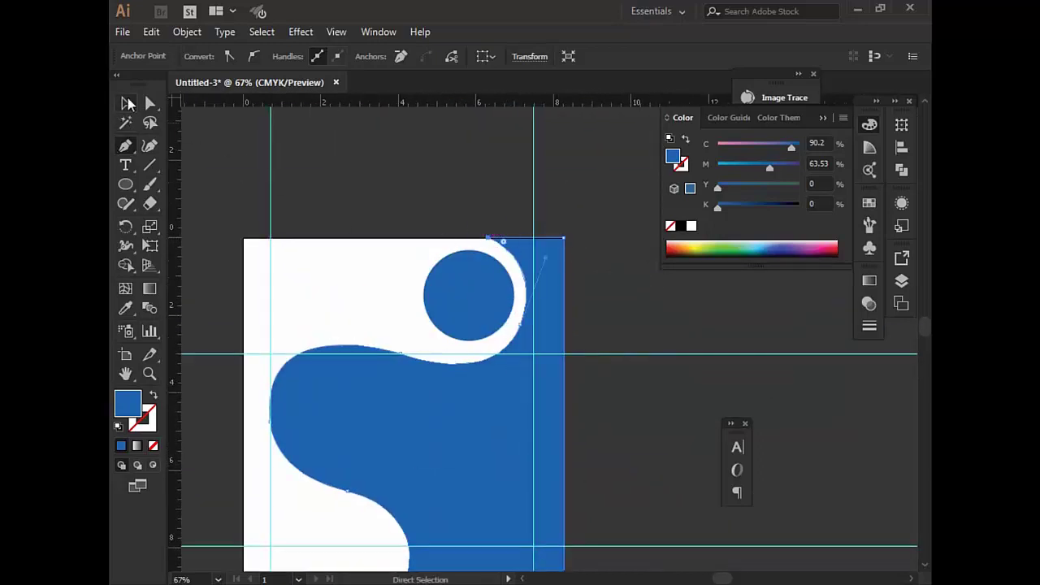
left_click(128, 104)
left_click(594, 367)
left_click_drag(595, 367, 569, 254)
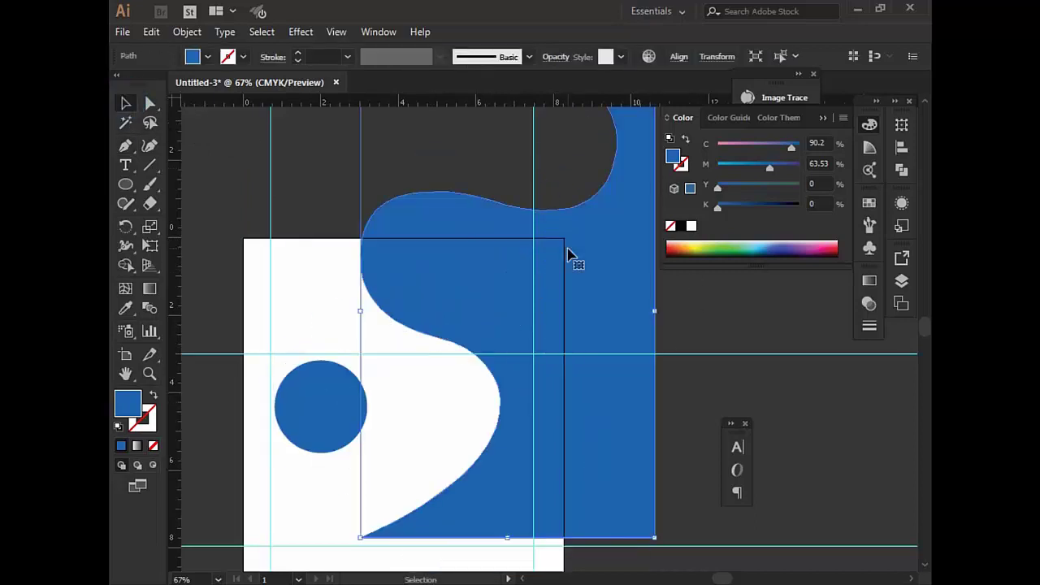
key("ctrl+z")
left_click_drag(638, 415, 657, 249)
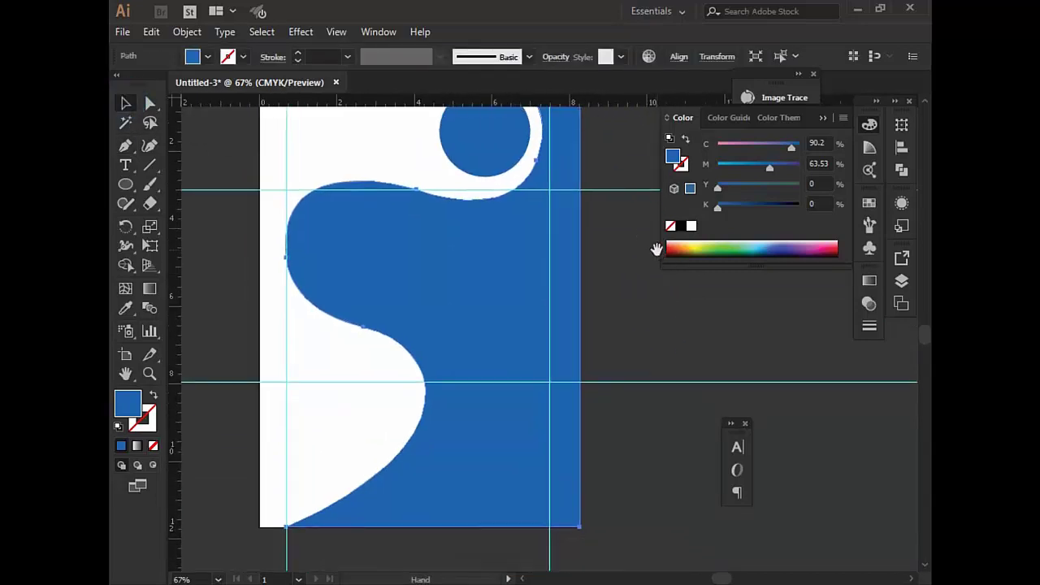
left_click(651, 293)
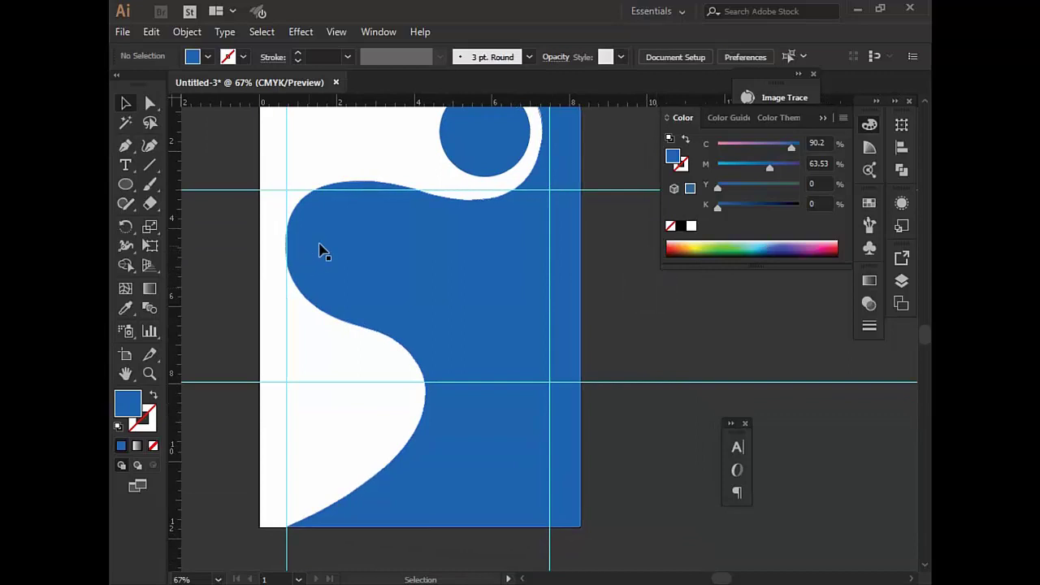
left_click(341, 242)
right_click(517, 288)
mouse_move(561, 503)
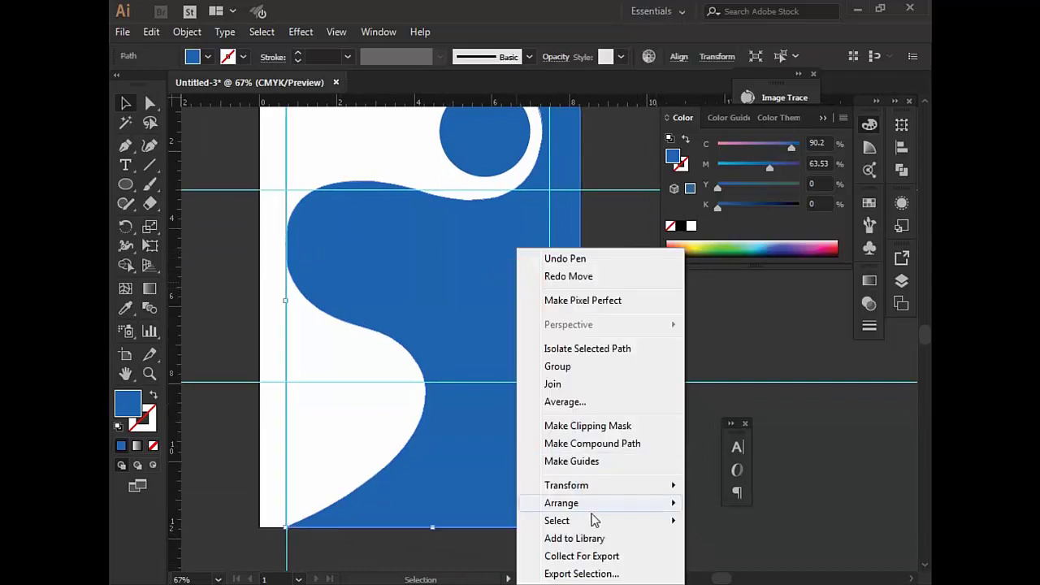
left_click(736, 556)
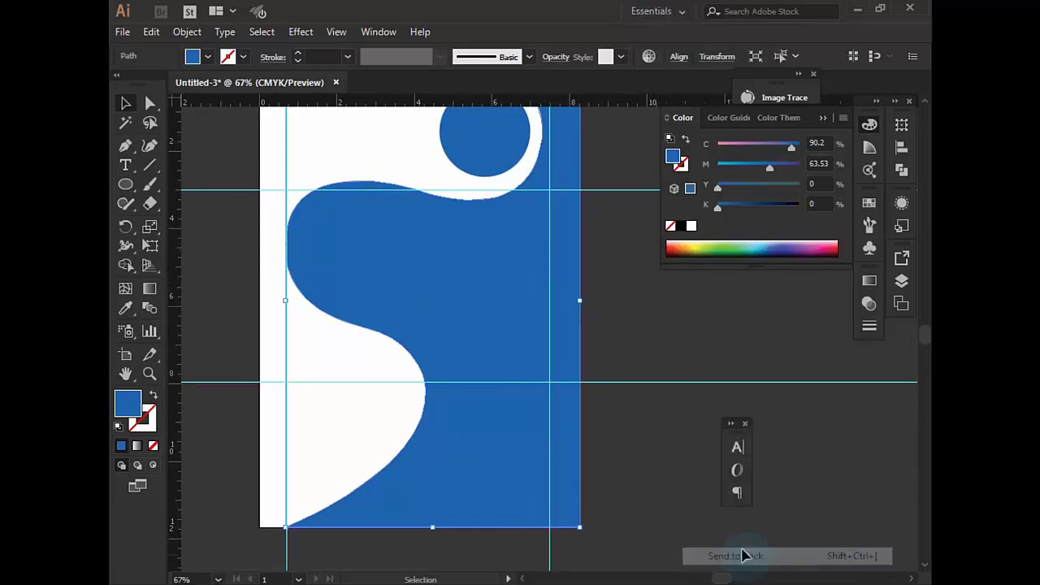
Fill the left circle with white
left_click(650, 323)
left_click(351, 248)
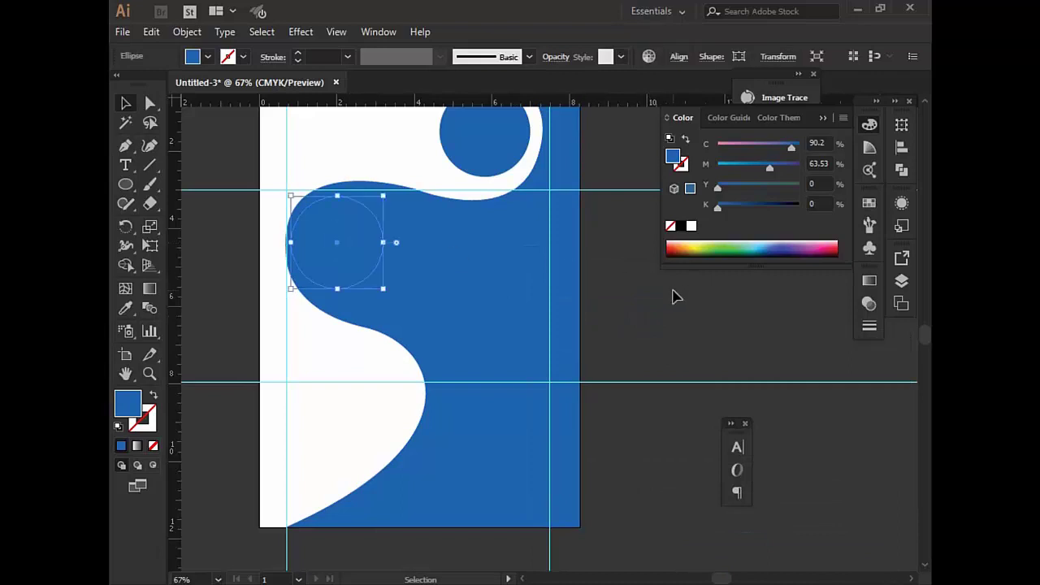
left_click(690, 228)
left_click(596, 268)
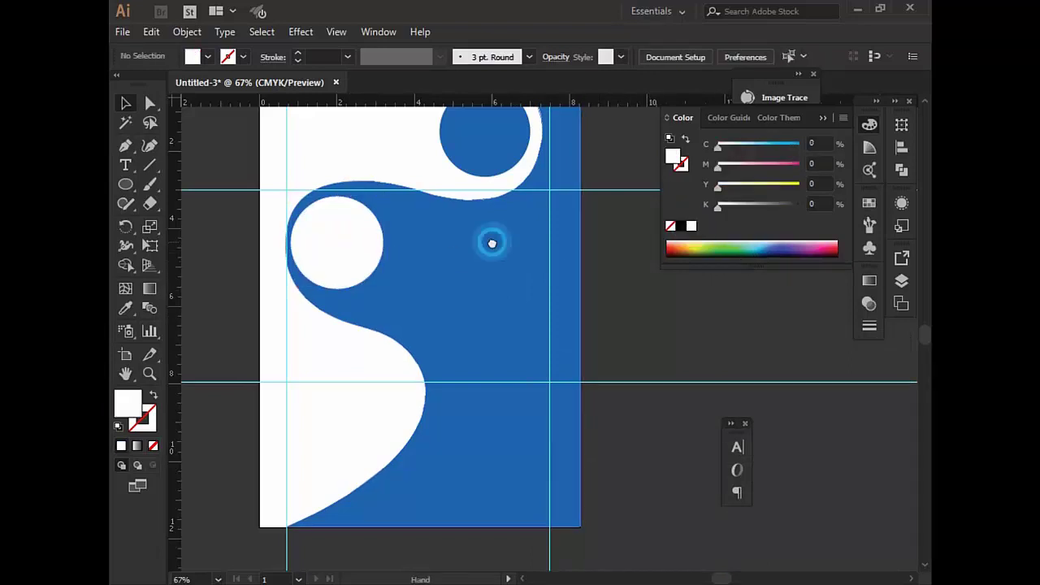
left_click_drag(490, 241, 470, 340)
left_click(485, 311)
Reshape the blue path's anchors and handles so it hugs the top-right circle
left_click(617, 344)
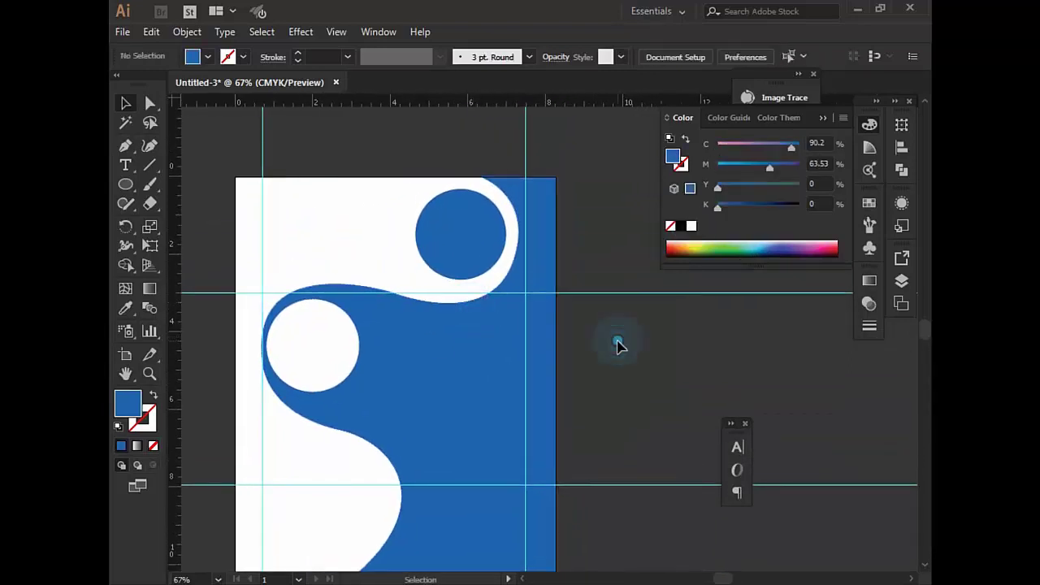
left_click(462, 378)
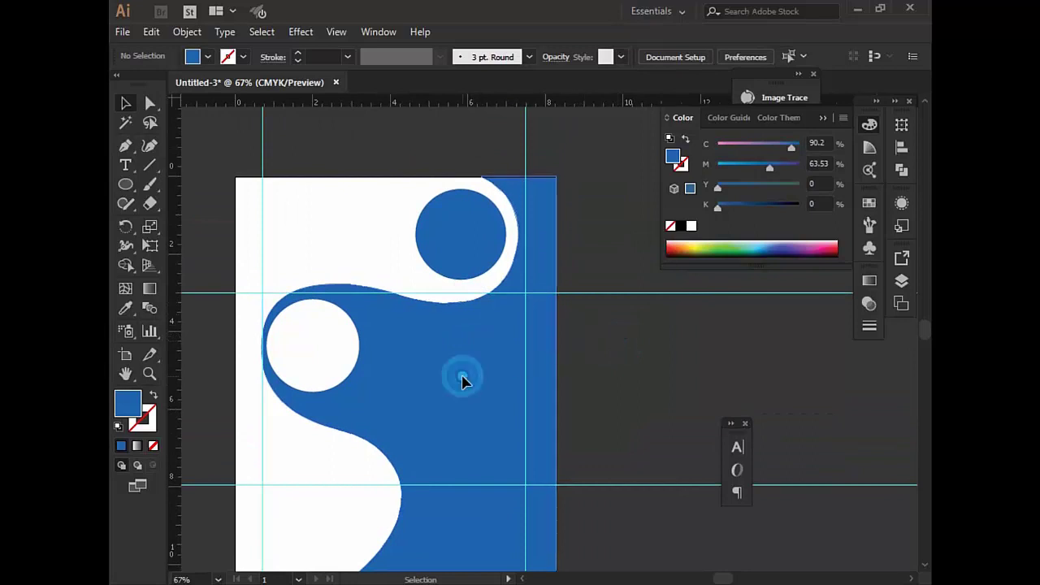
left_click(613, 396)
left_click_drag(385, 431, 396, 424)
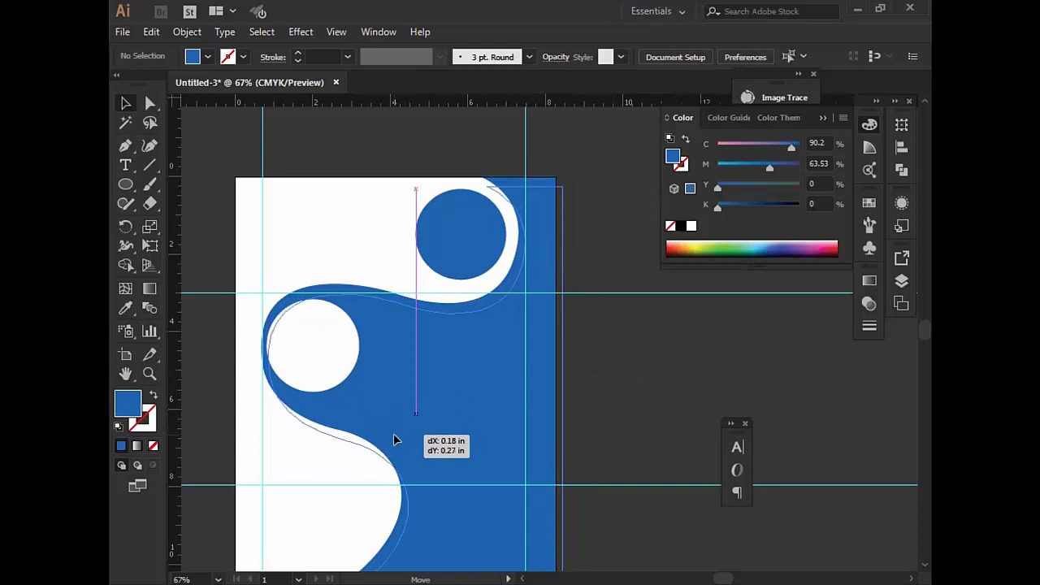
left_click_drag(396, 422, 393, 443)
key("ctrl+z")
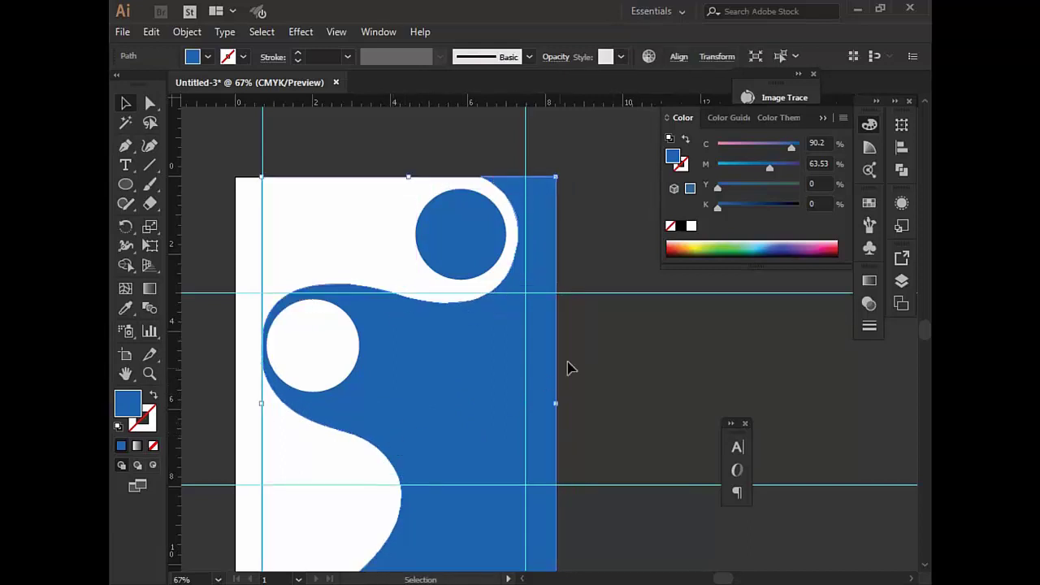
left_click(588, 351)
left_click(529, 265)
left_click(150, 103)
left_click_drag(514, 265, 483, 322)
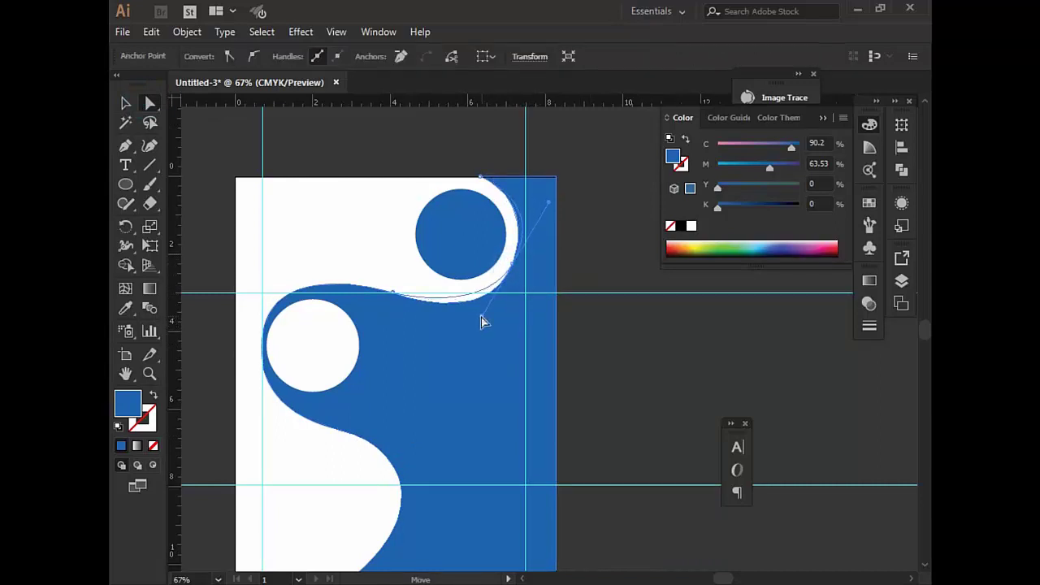
left_click(595, 232)
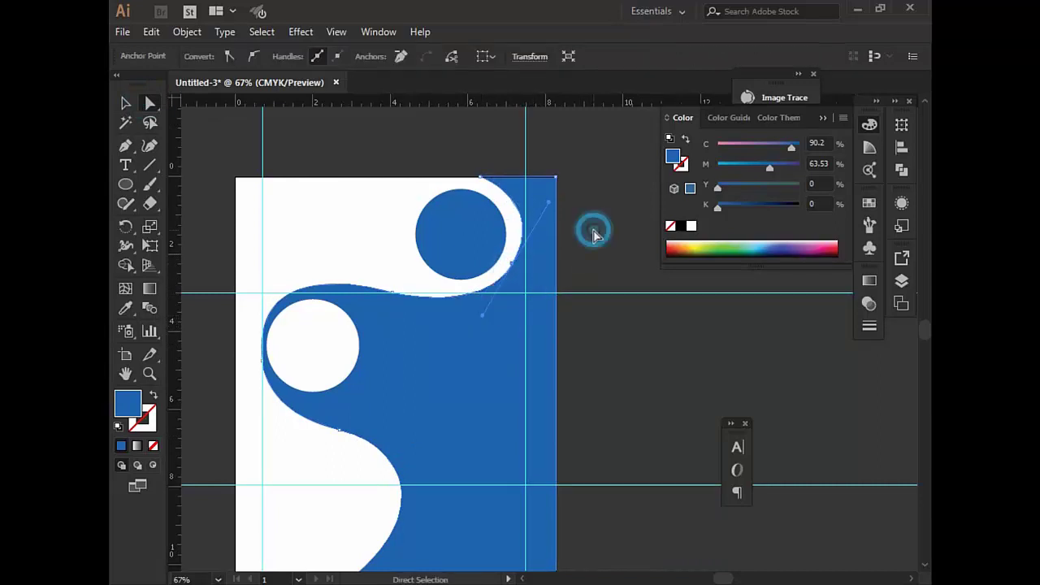
left_click(501, 189)
left_click_drag(548, 204, 538, 202)
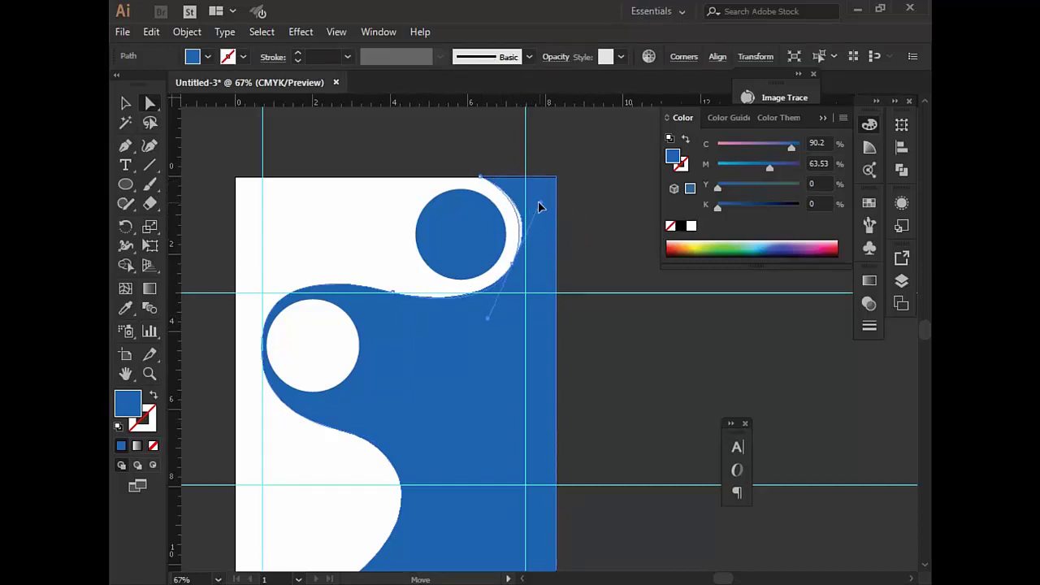
left_click(580, 209)
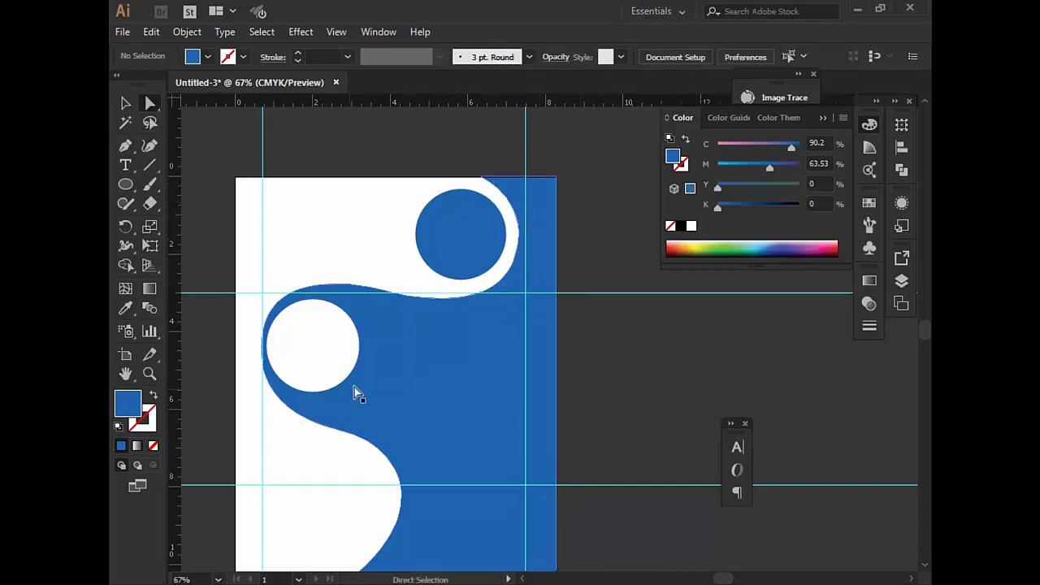
Adjust the anchors above and below the left circle to round the curve around it
left_click(301, 378)
left_click_drag(261, 415, 254, 404)
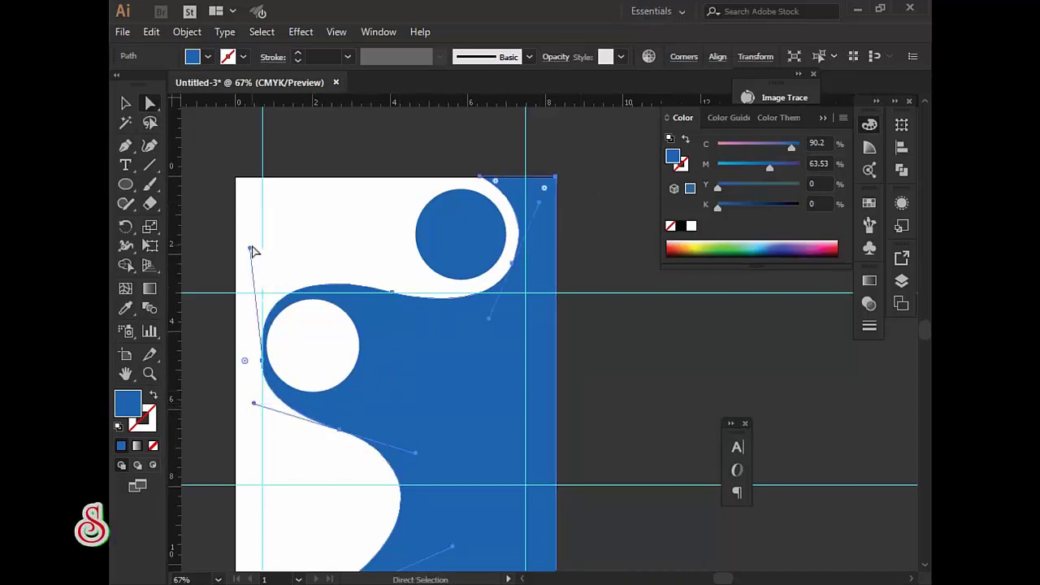
left_click_drag(250, 247, 254, 252)
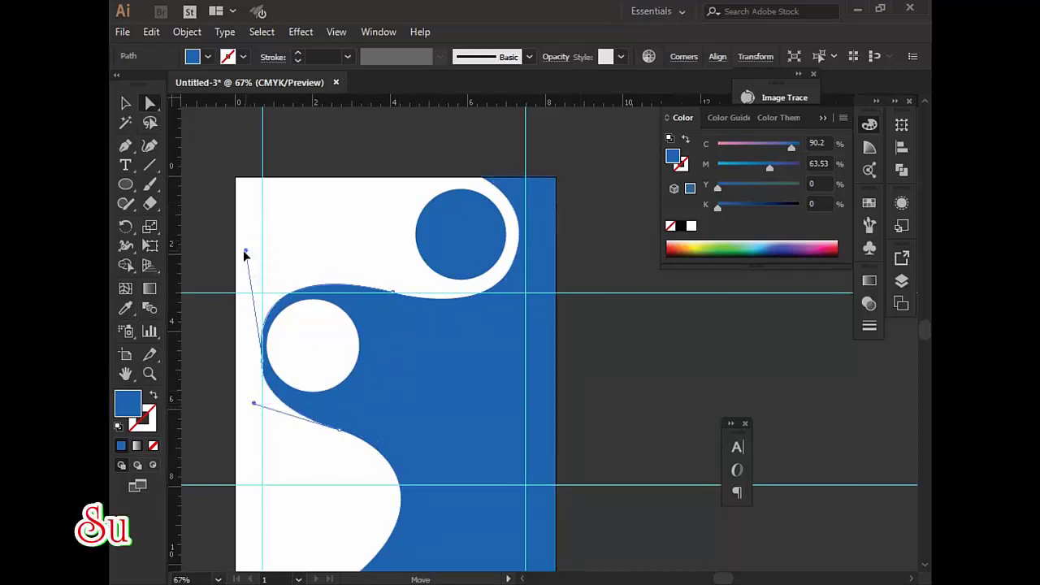
left_click_drag(263, 365, 241, 366)
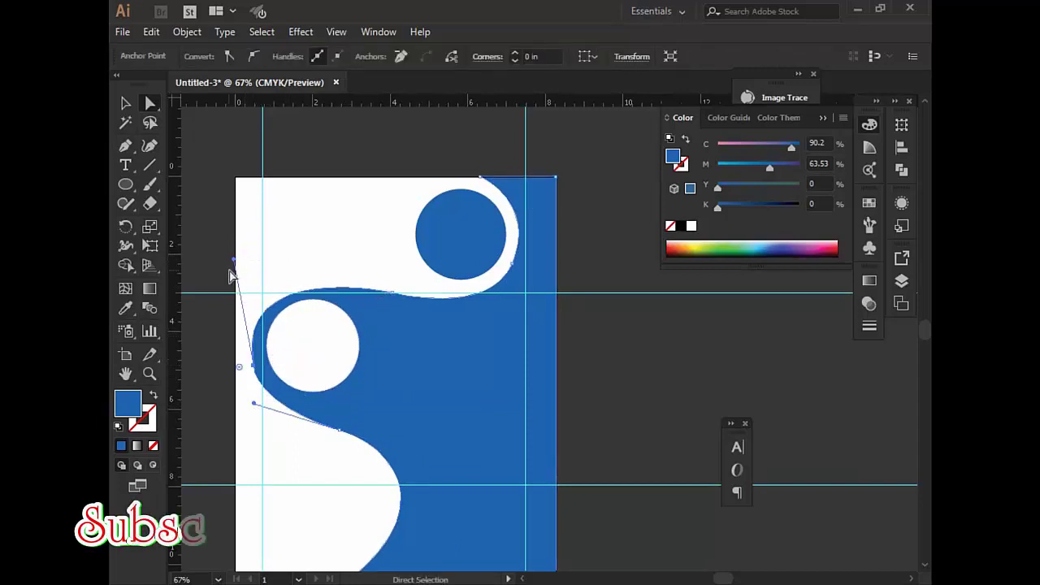
left_click_drag(235, 265, 238, 254)
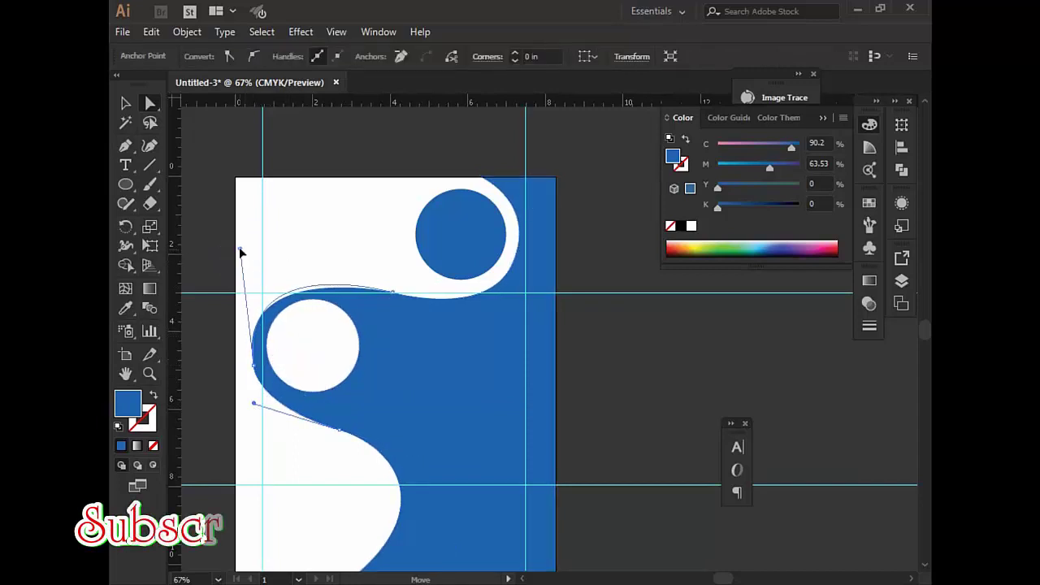
left_click(581, 342)
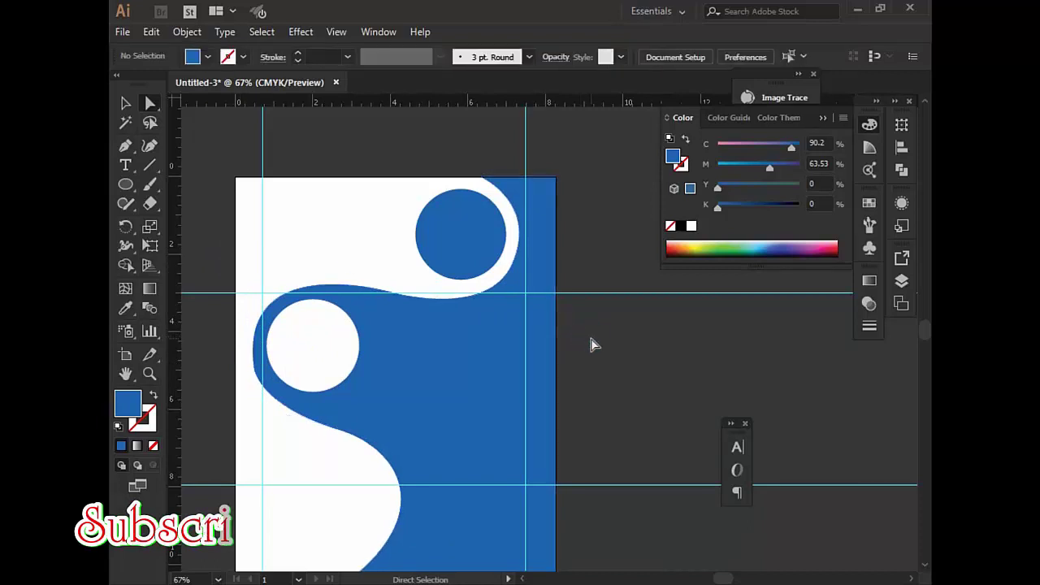
Delete the two horizontal and two vertical margin guides
key("ctrl+0")
left_click(824, 118)
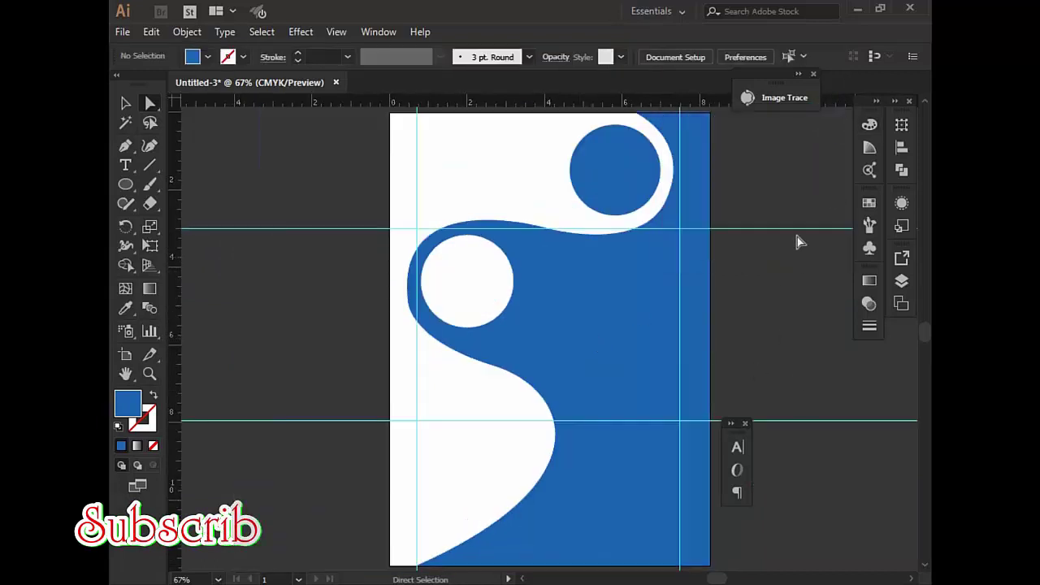
left_click(793, 227)
key("Delete")
left_click(830, 374)
left_click(839, 421)
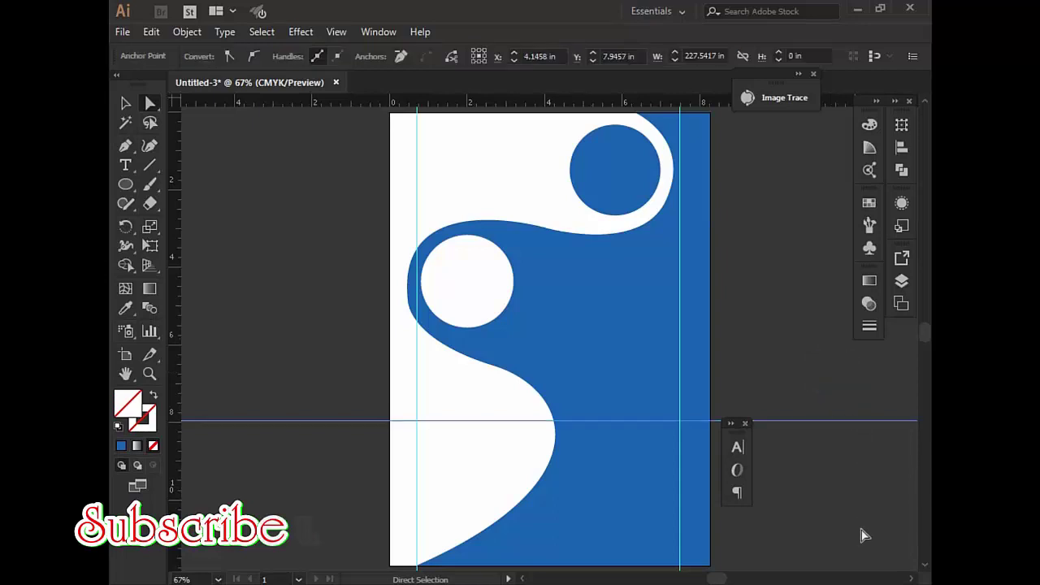
key("Delete")
left_click_drag(725, 288, 674, 385)
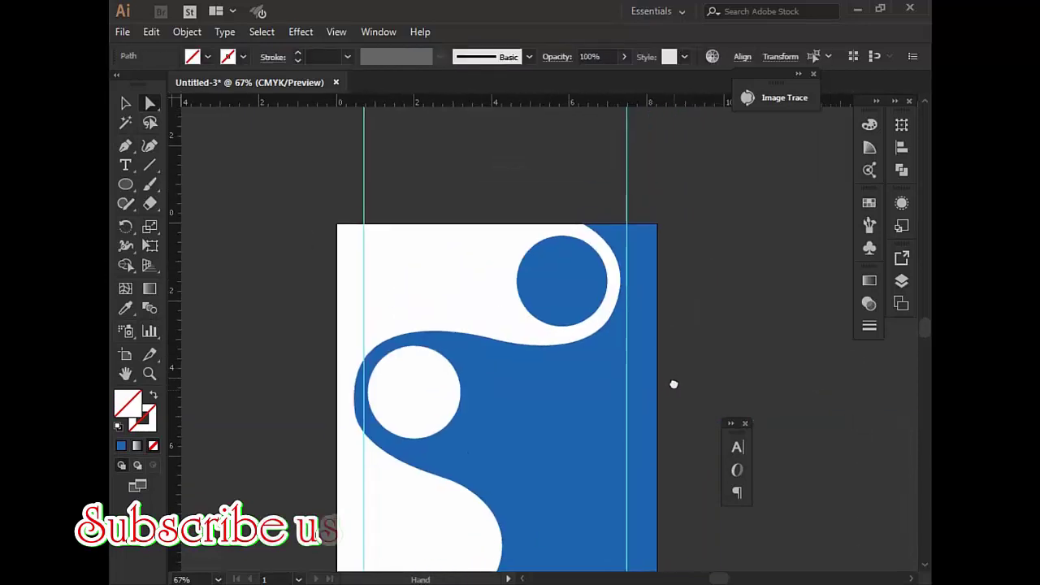
left_click_drag(682, 142, 259, 186)
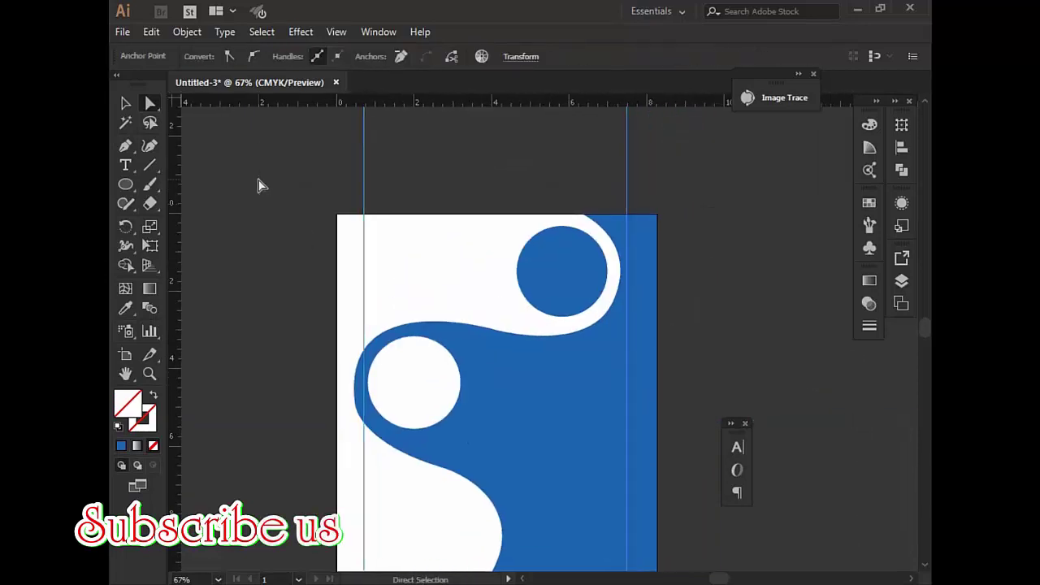
key("Delete")
left_click_drag(560, 480, 558, 399)
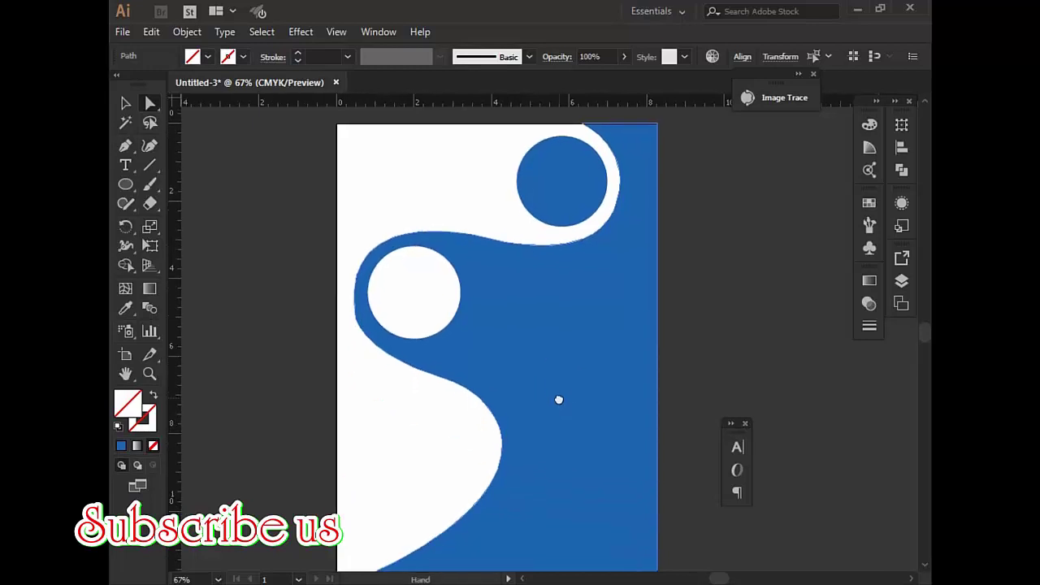
Reposition the anchors left of and below the white circle to wrap the band around it
left_click(382, 339)
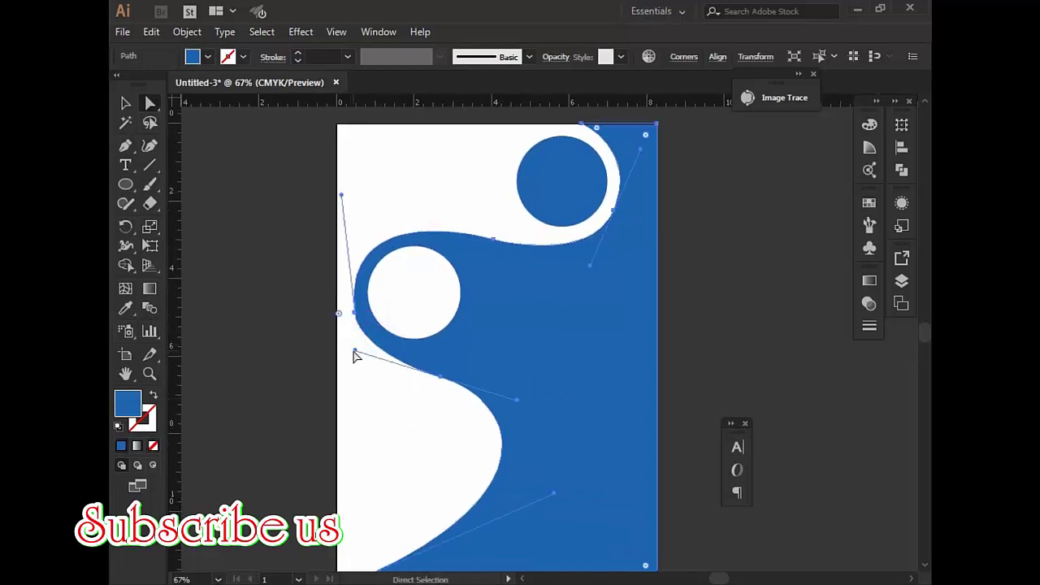
left_click(377, 309)
left_click(367, 314)
left_click(354, 350)
left_click(362, 355)
left_click(383, 341)
left_click_drag(355, 350, 363, 316)
mouse_move(345, 195)
left_mouse_down()
mouse_move(334, 212)
mouse_move(335, 201)
left_mouse_up()
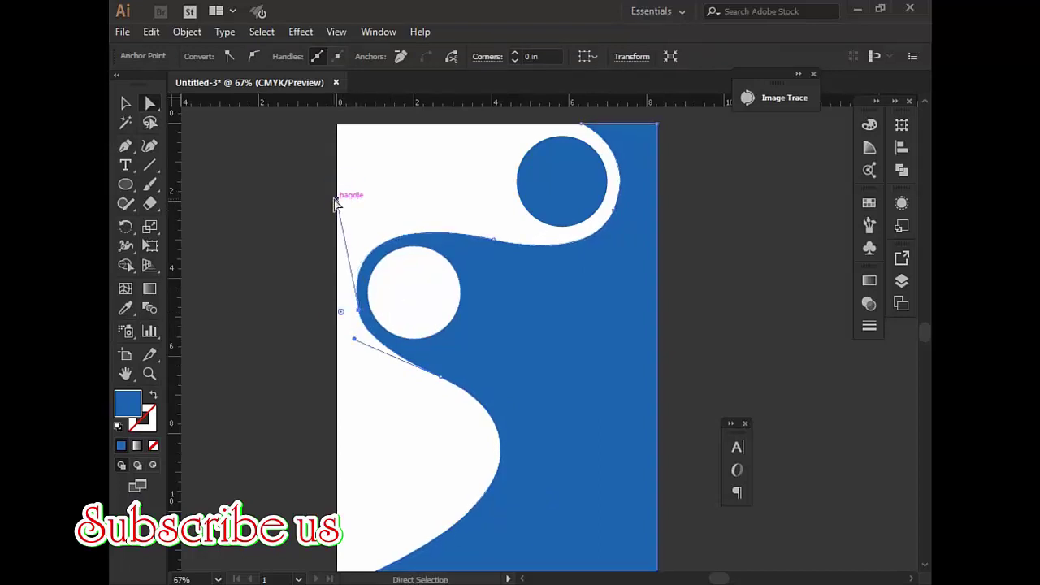
left_click(779, 282)
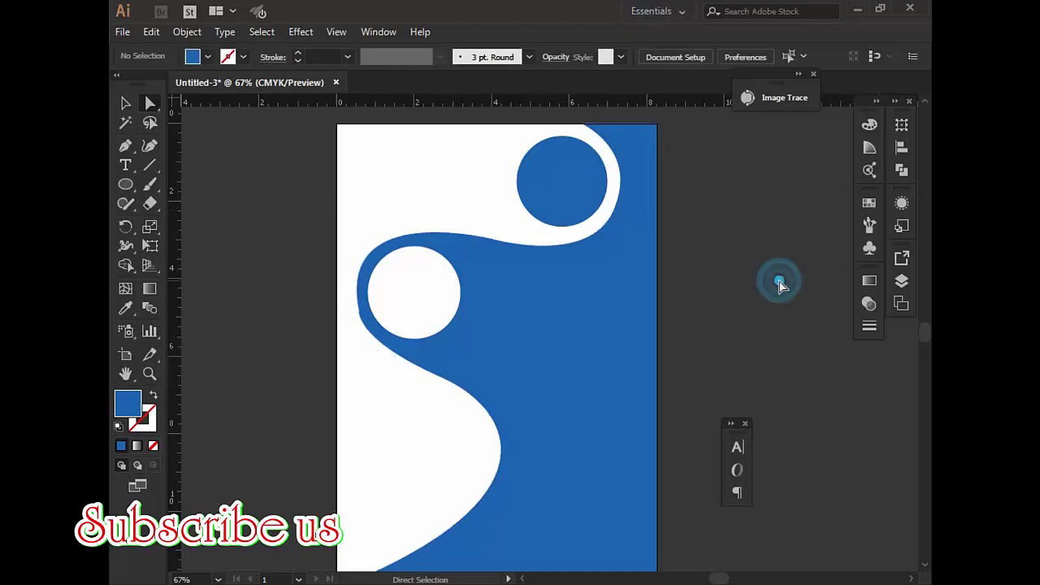
left_click(359, 316)
left_click_drag(360, 319, 351, 351)
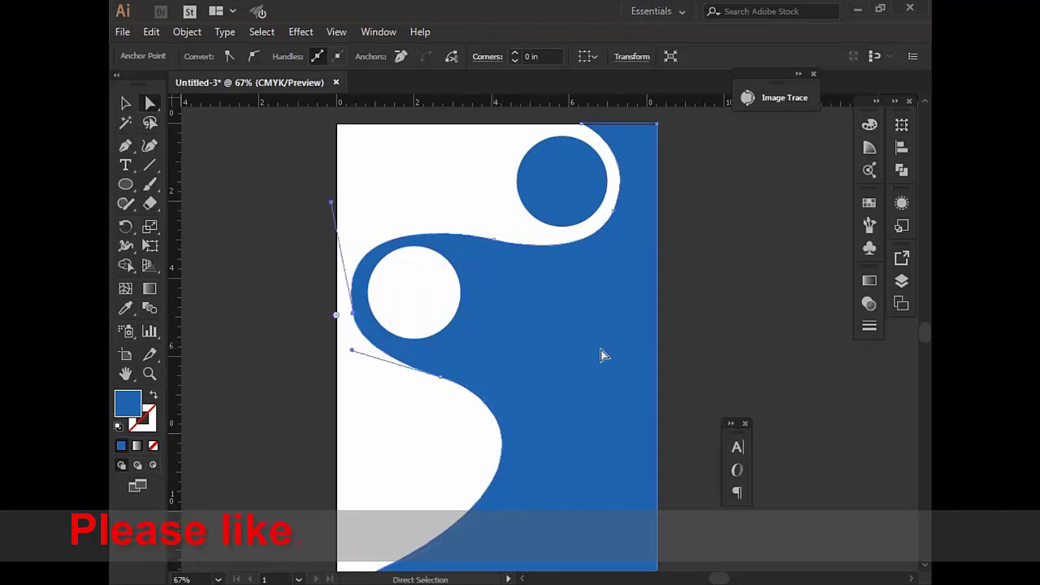
left_click(709, 354)
Smooth the top curve's handles above the white circle
left_click(367, 263)
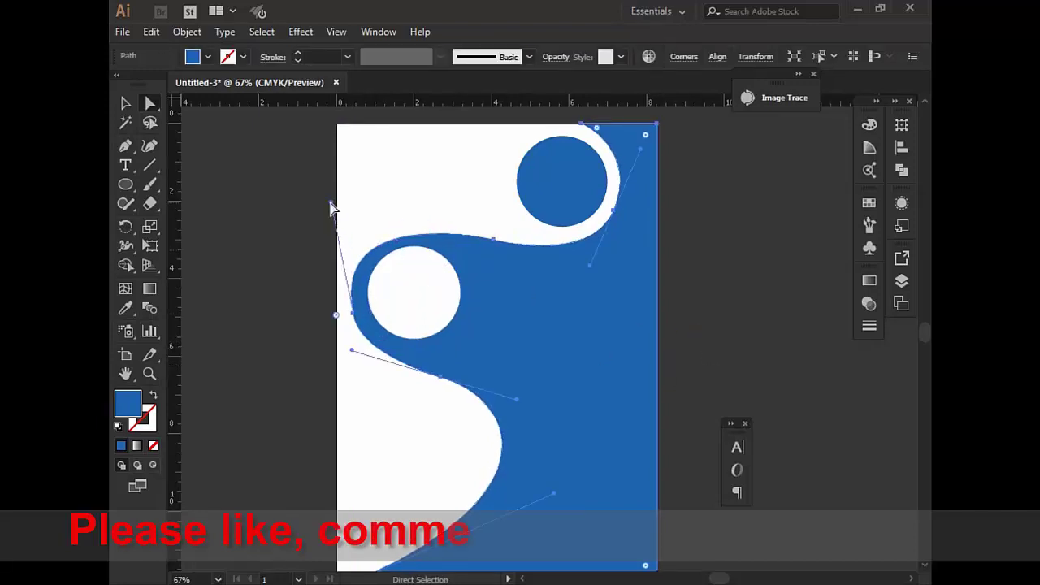
left_click(496, 241)
left_click_drag(331, 202, 320, 210)
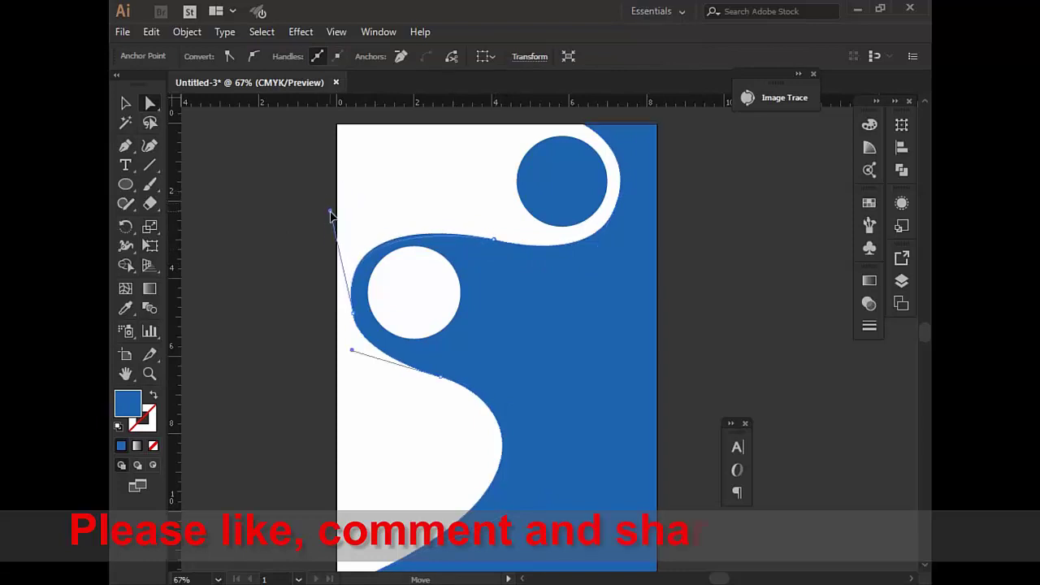
left_click_drag(330, 209, 340, 197)
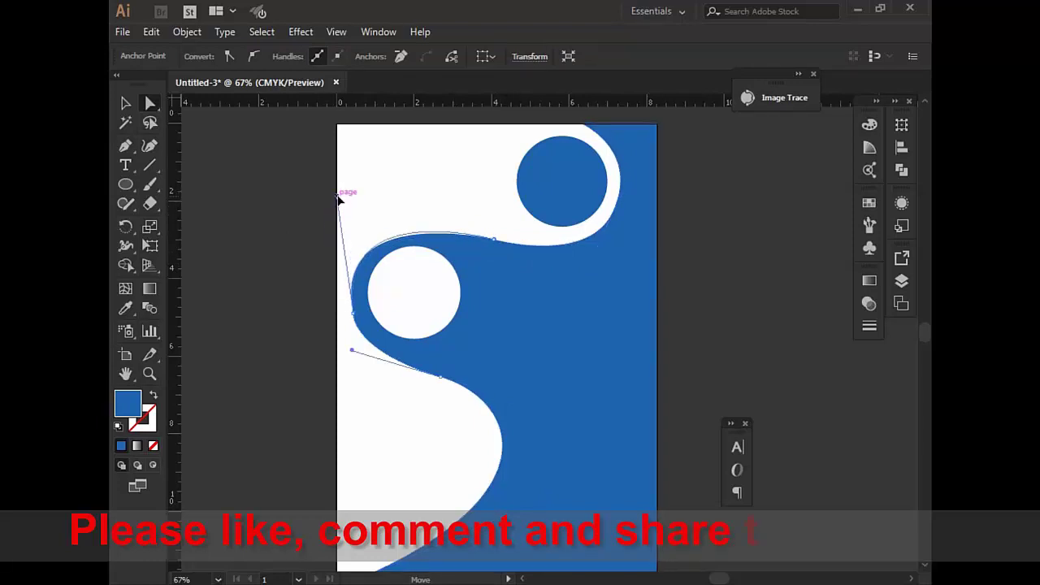
left_click(756, 304)
left_click(417, 306)
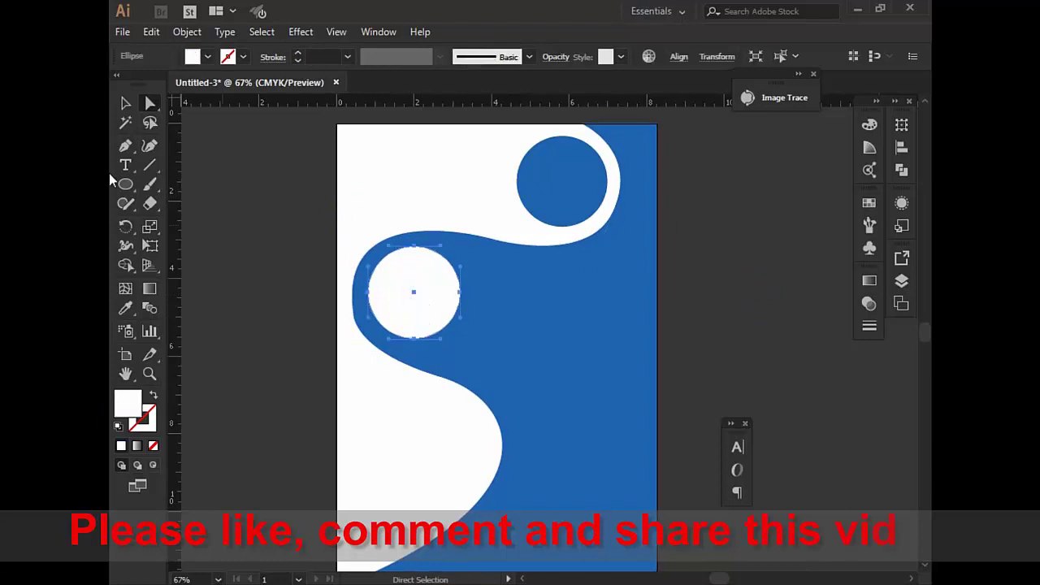
Scale up the white circle and pull the blue path's anchor beneath it to hug its lower edge
left_click(124, 104)
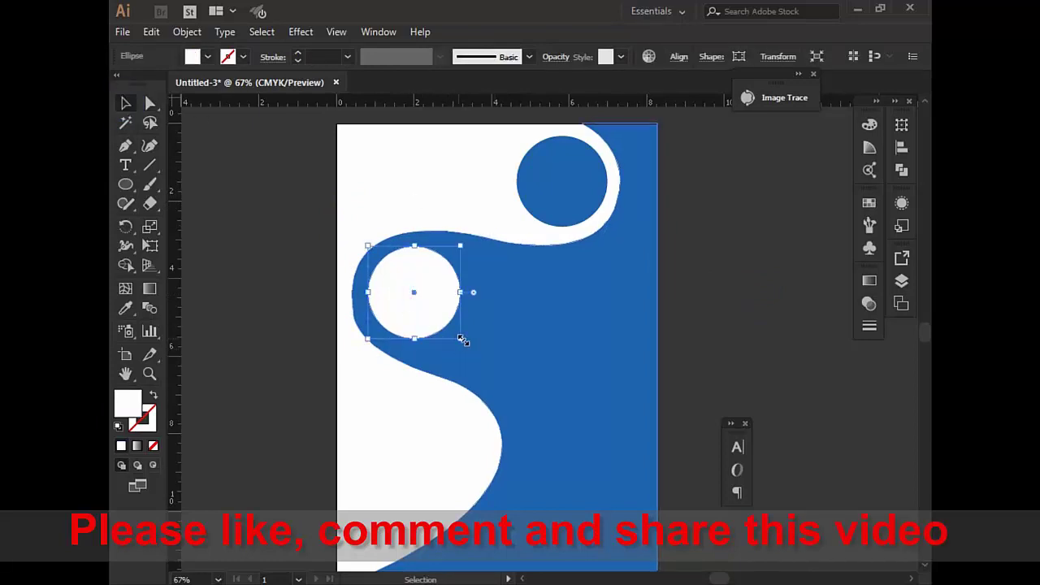
left_click_drag(462, 339, 470, 347)
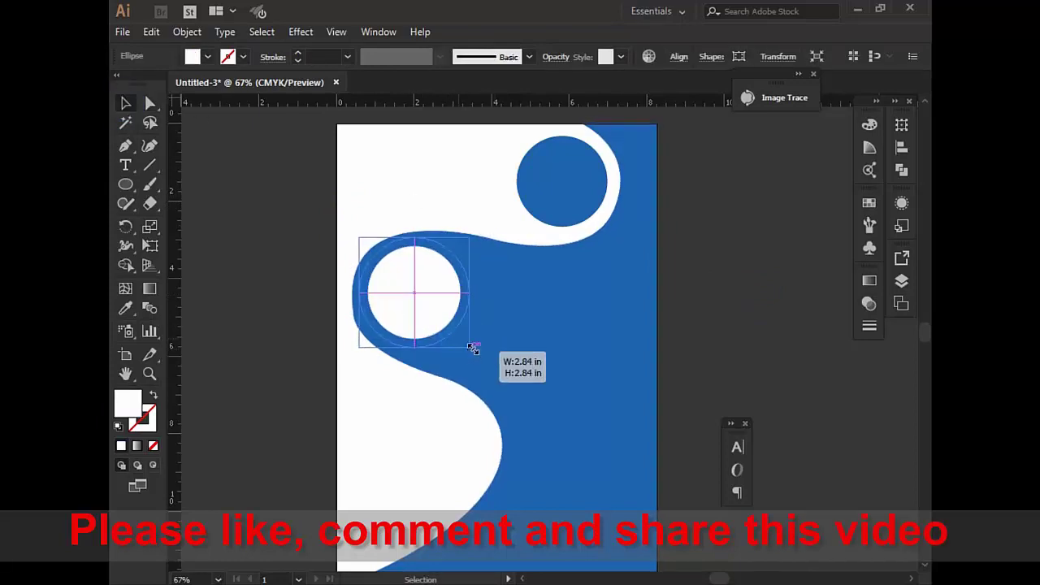
left_click(685, 277)
left_click(357, 344)
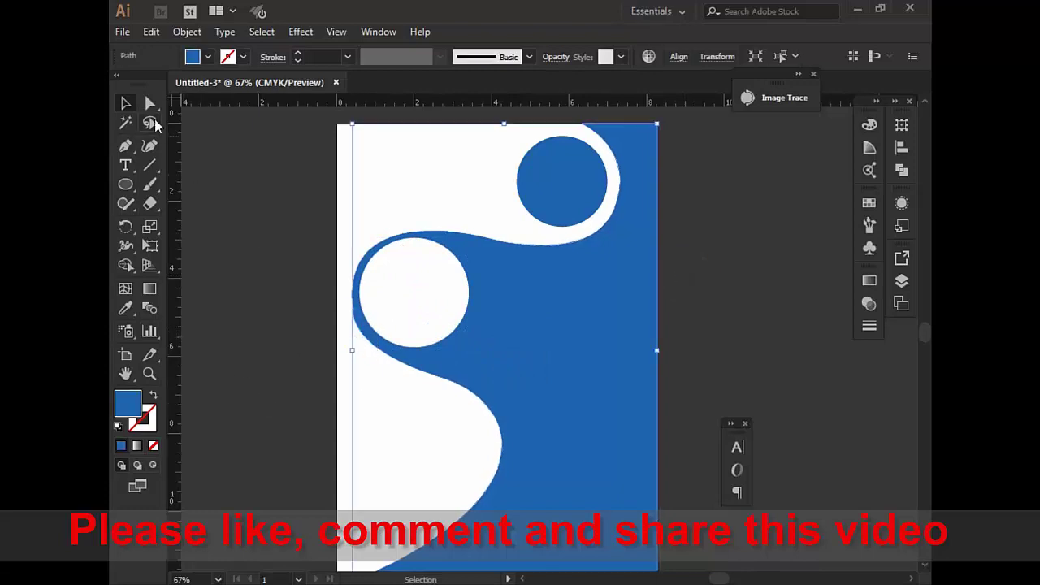
left_click(151, 104)
left_click(357, 316)
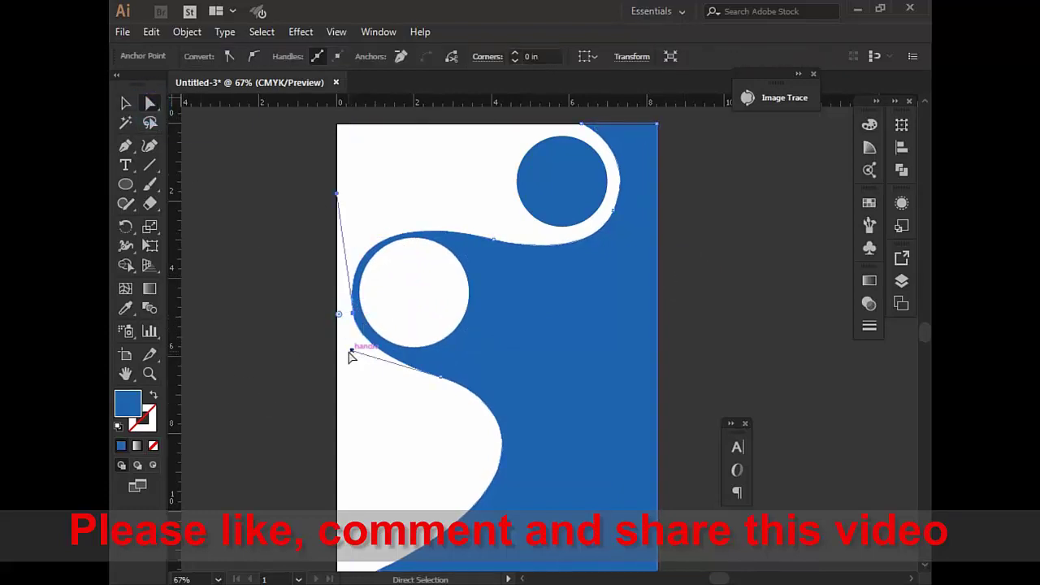
left_click_drag(352, 355, 347, 340)
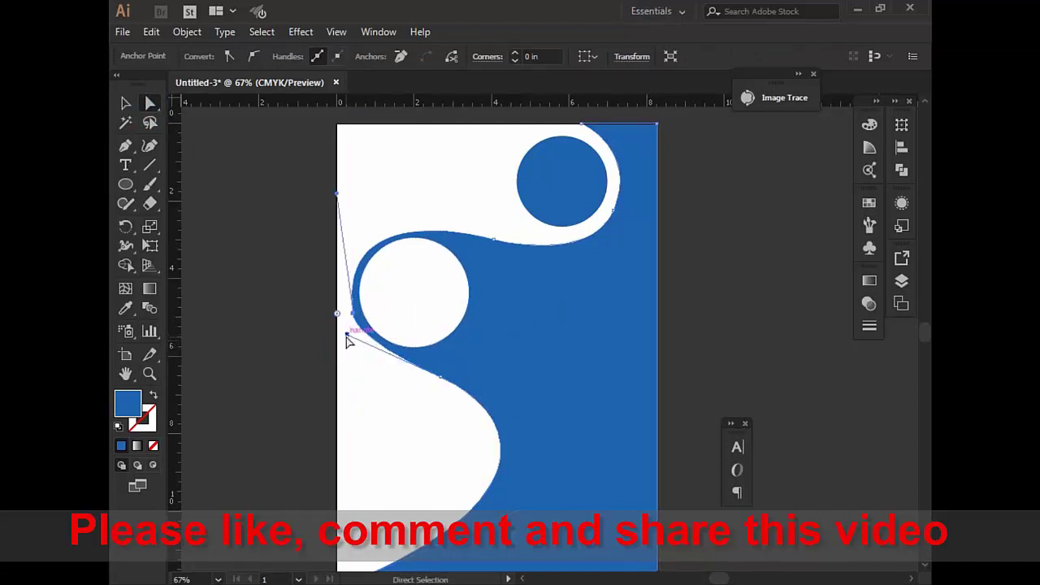
left_click_drag(347, 337, 366, 361)
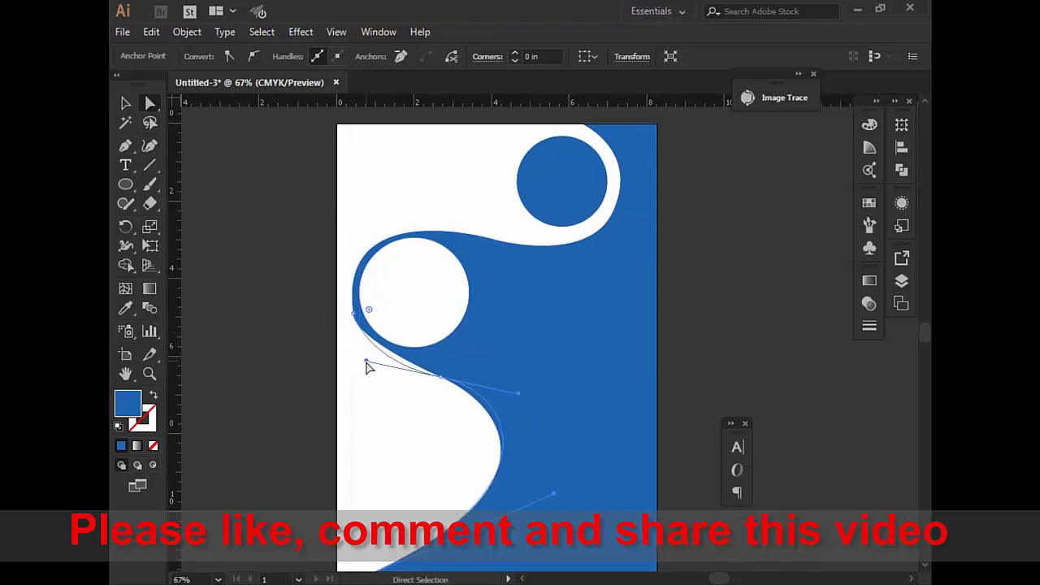
left_click(683, 273)
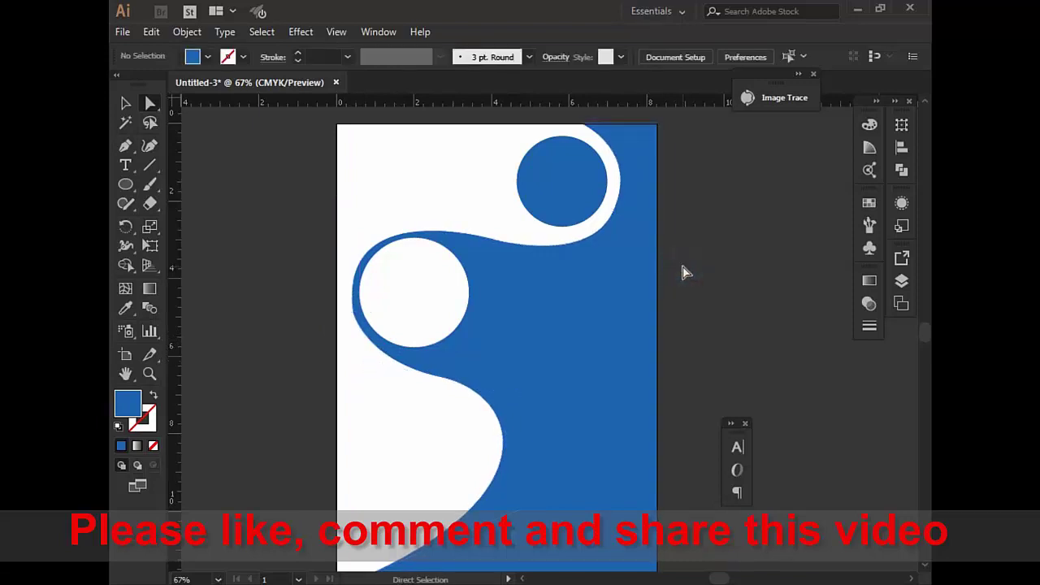
Resize the upper blue circle into a slightly larger ellipse and nudge it left and down
left_click(525, 192)
left_click(124, 102)
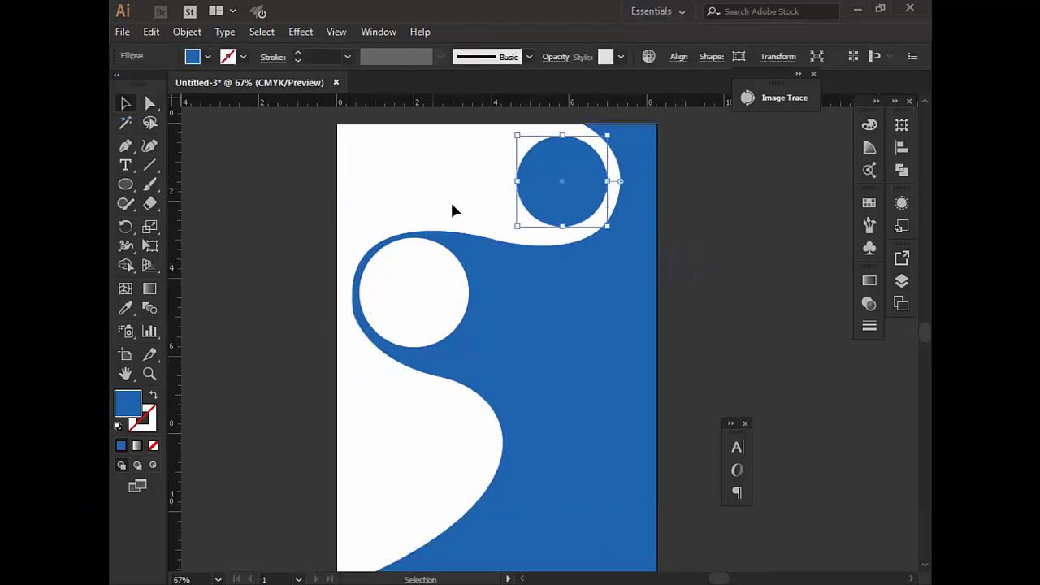
left_click_drag(517, 225, 507, 231)
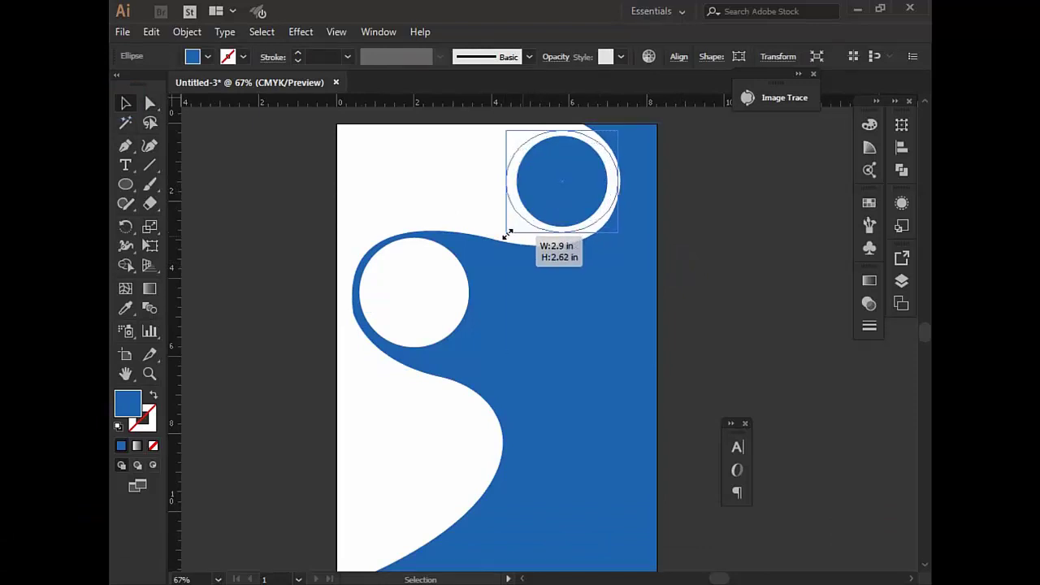
left_click_drag(507, 182, 512, 182)
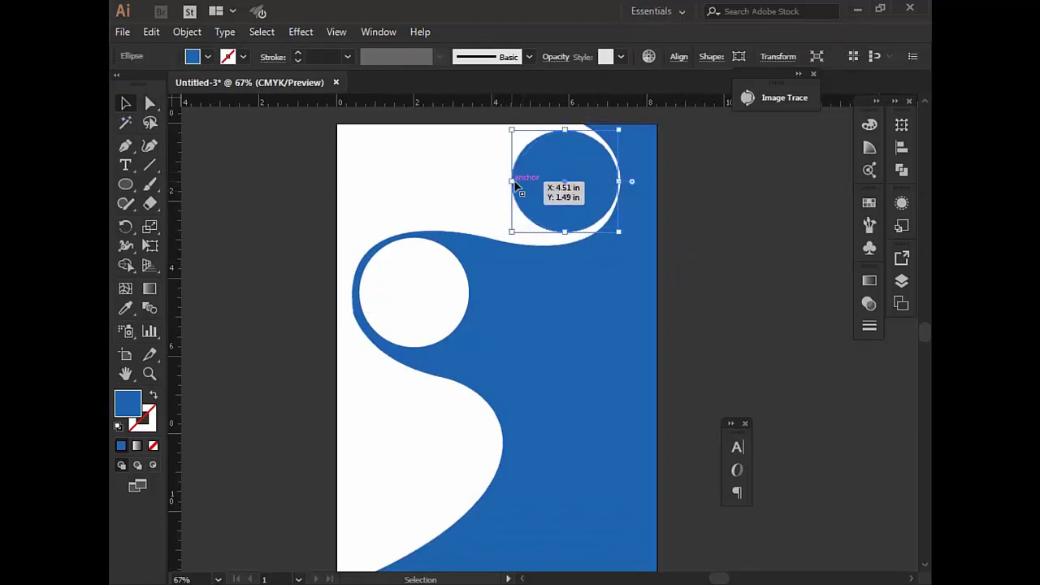
left_click_drag(583, 194, 576, 200)
left_click(743, 220)
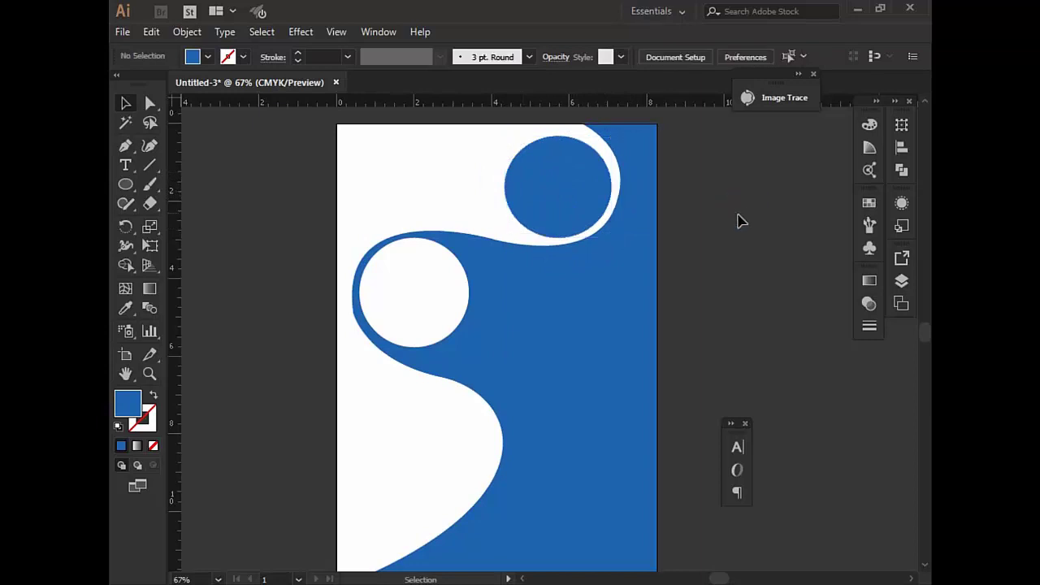
left_click(566, 203)
Give the ellipse a 3 pt black outline and no fill
left_click(869, 124)
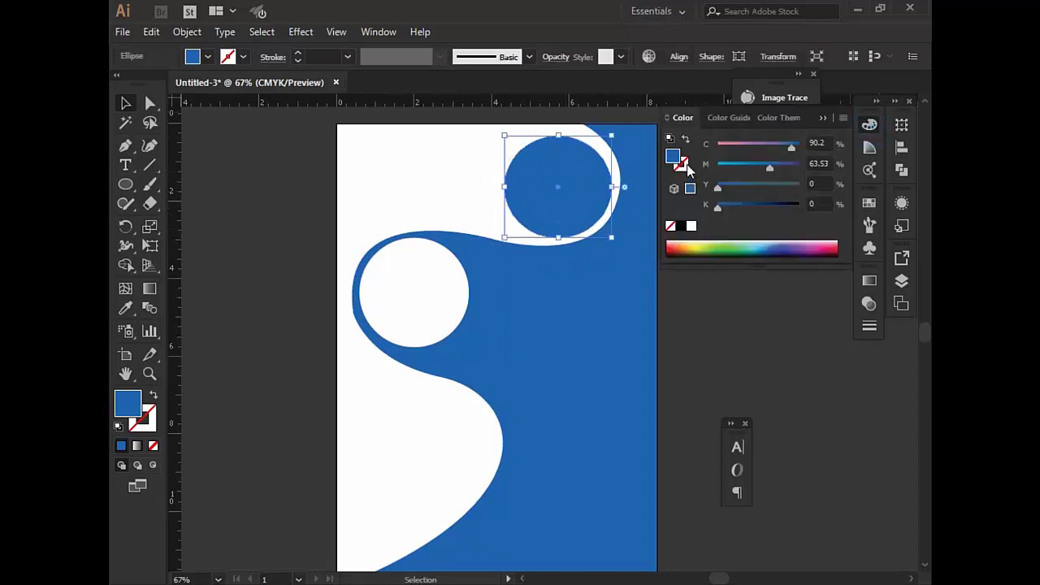
left_click(685, 165)
left_click(691, 226)
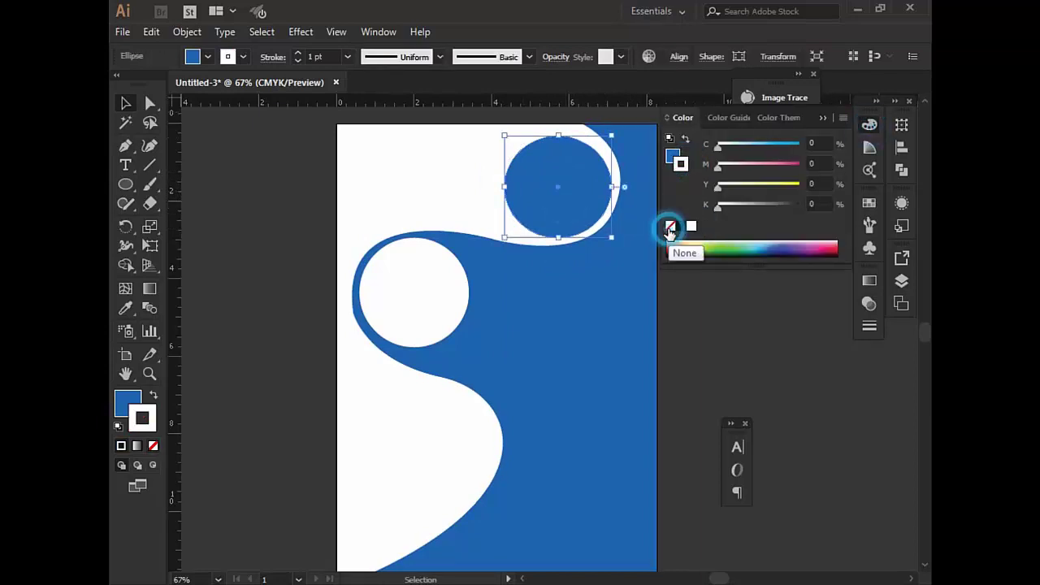
left_click(670, 226)
left_click(681, 226)
left_click(673, 158)
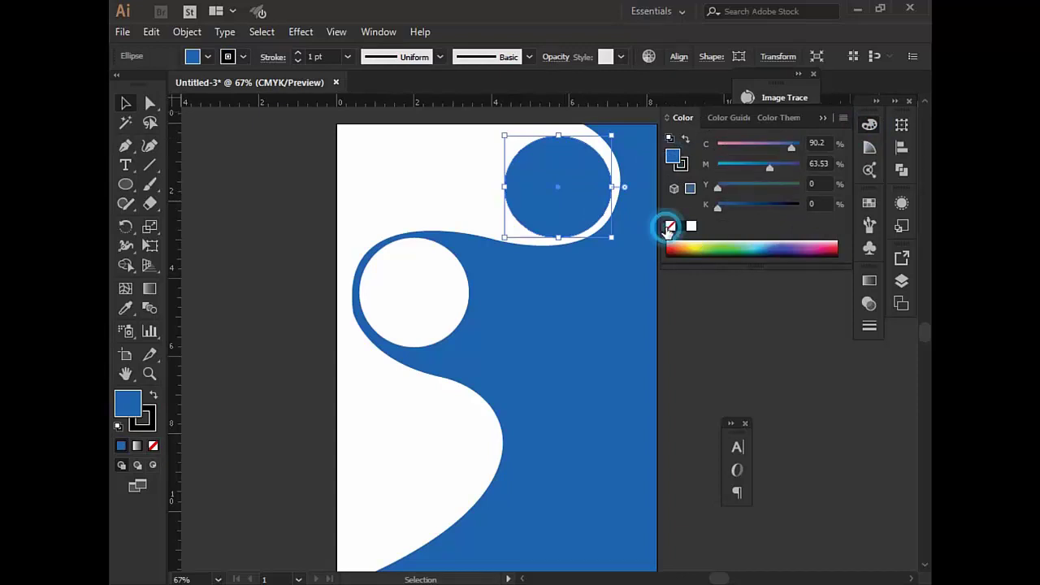
left_click(670, 226)
left_click(298, 52)
left_click(297, 52)
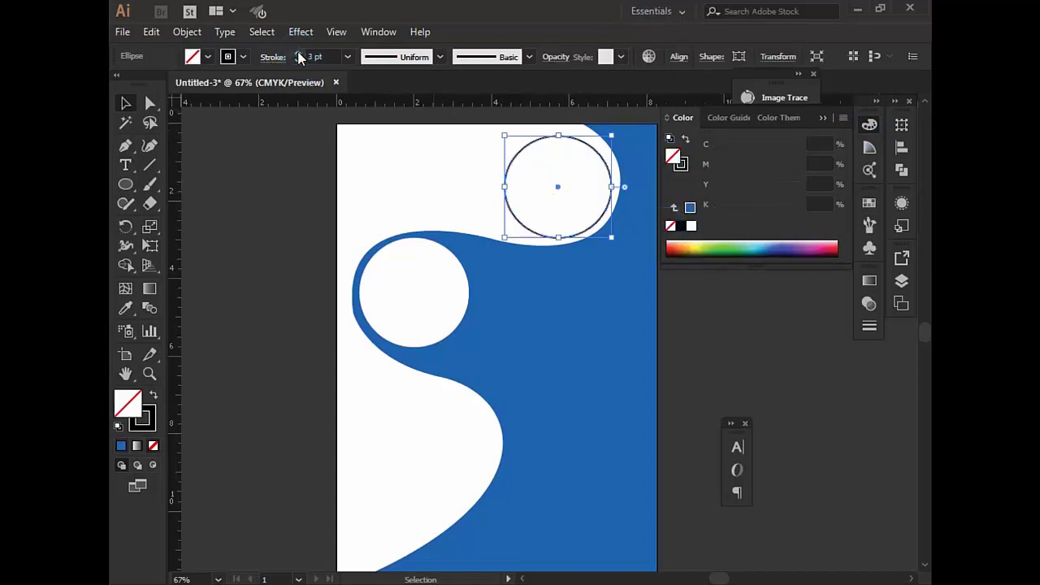
left_click(302, 204)
Copy the outlined ellipse and paste a duplicate in front
left_click(518, 164)
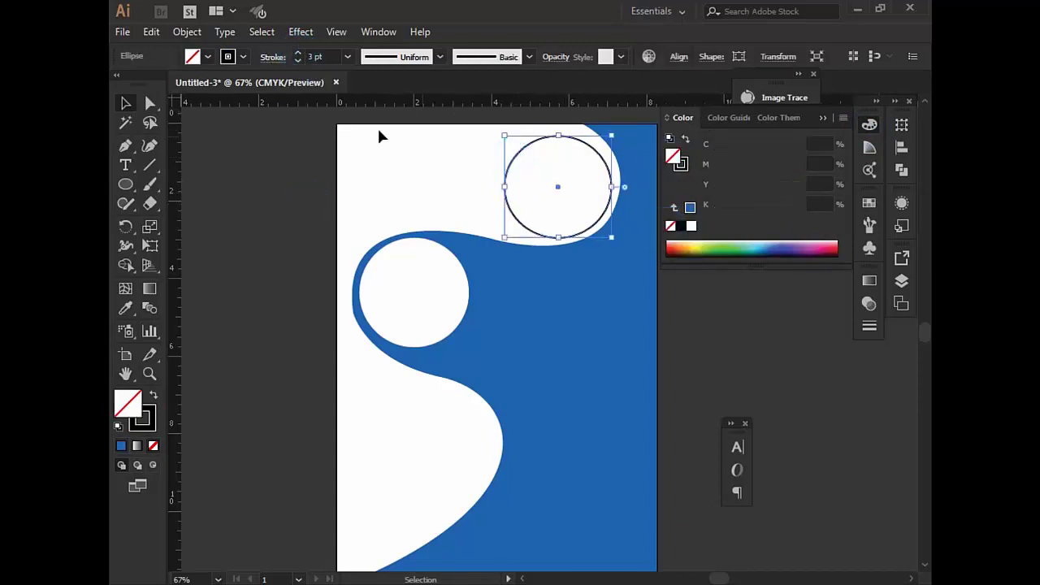
left_click(151, 32)
left_click(197, 109)
left_click(153, 32)
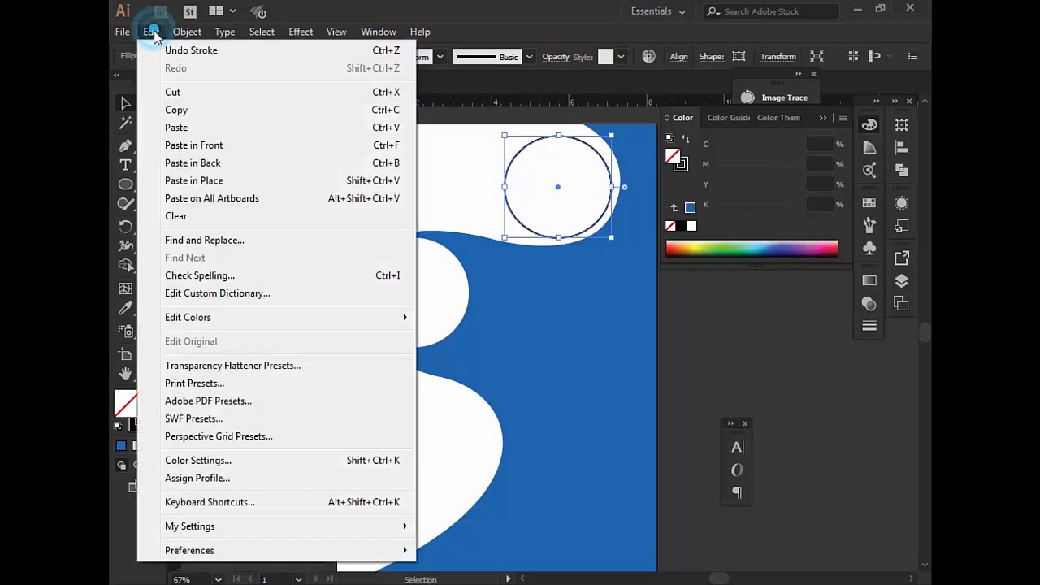
left_click(223, 145)
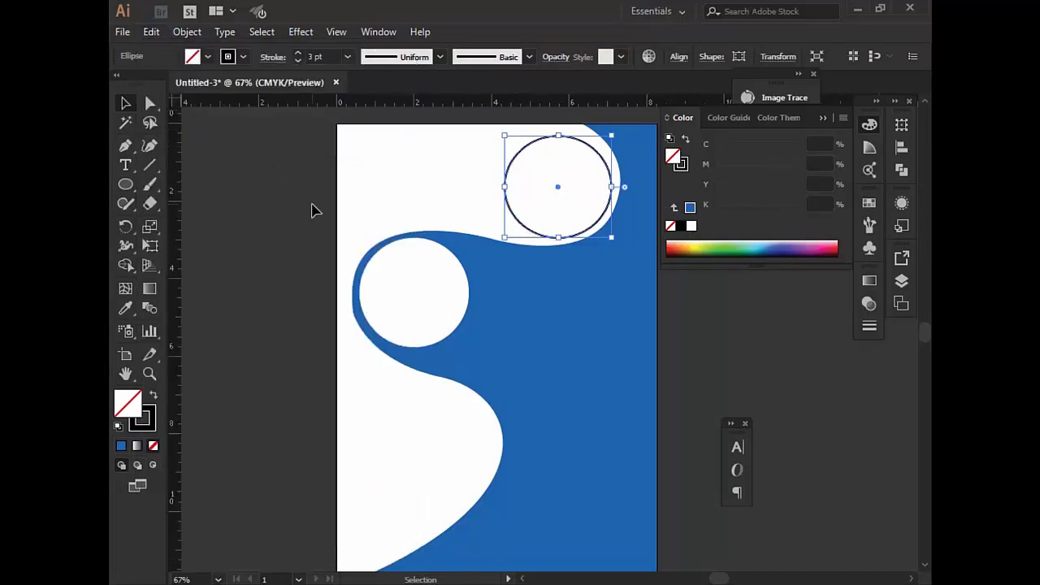
left_click(123, 33)
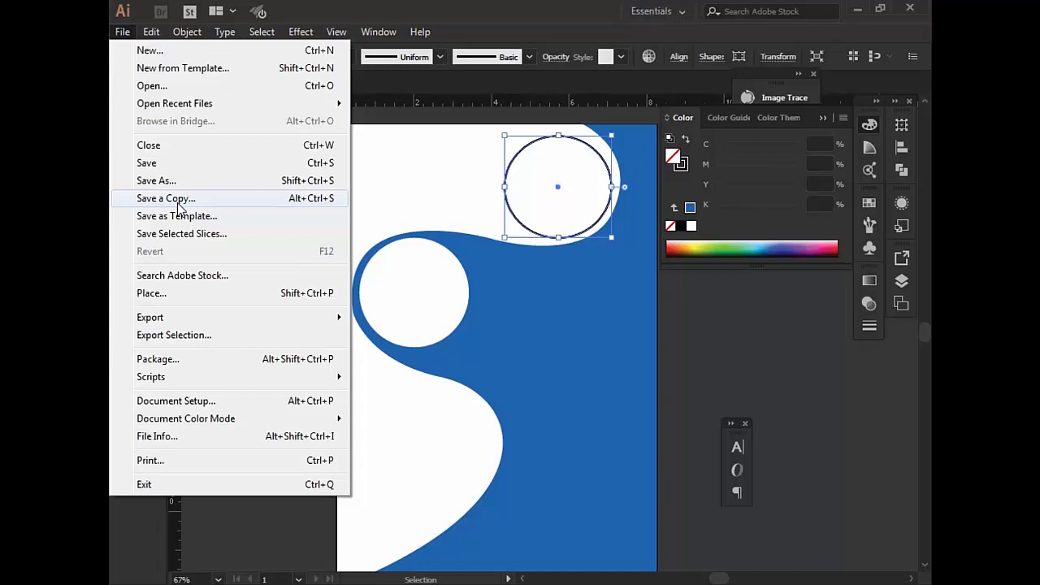
Place the group photo from Pictures and scale it over the top-right circle
left_click(167, 292)
left_click(173, 169)
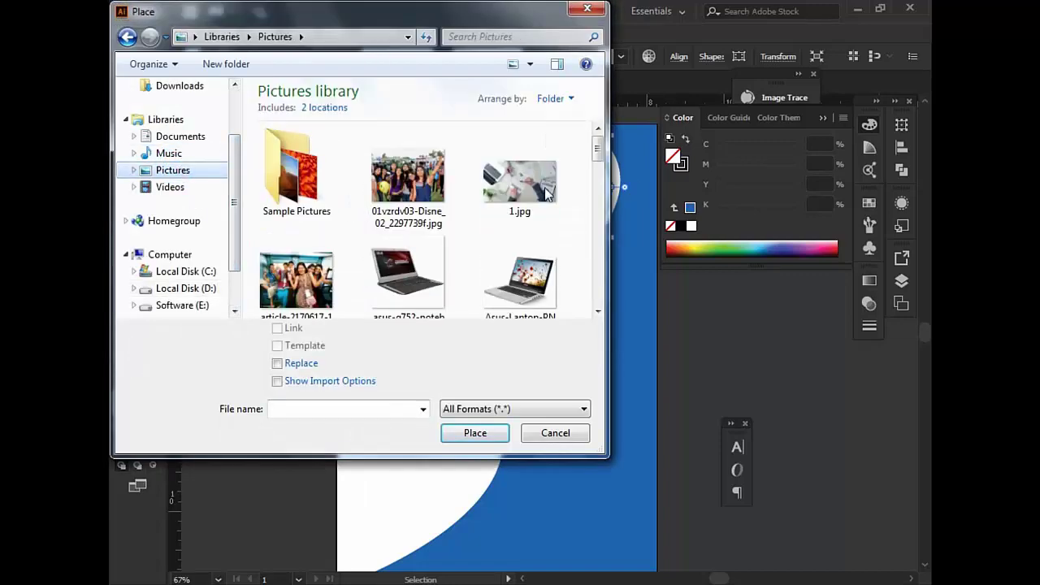
left_click(427, 186)
left_click(476, 432)
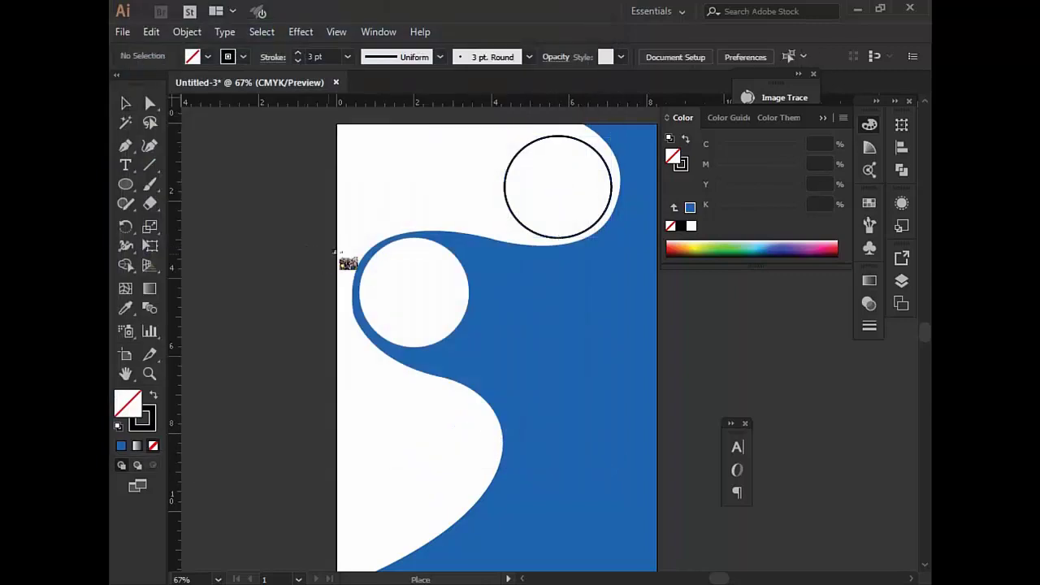
left_click(443, 135)
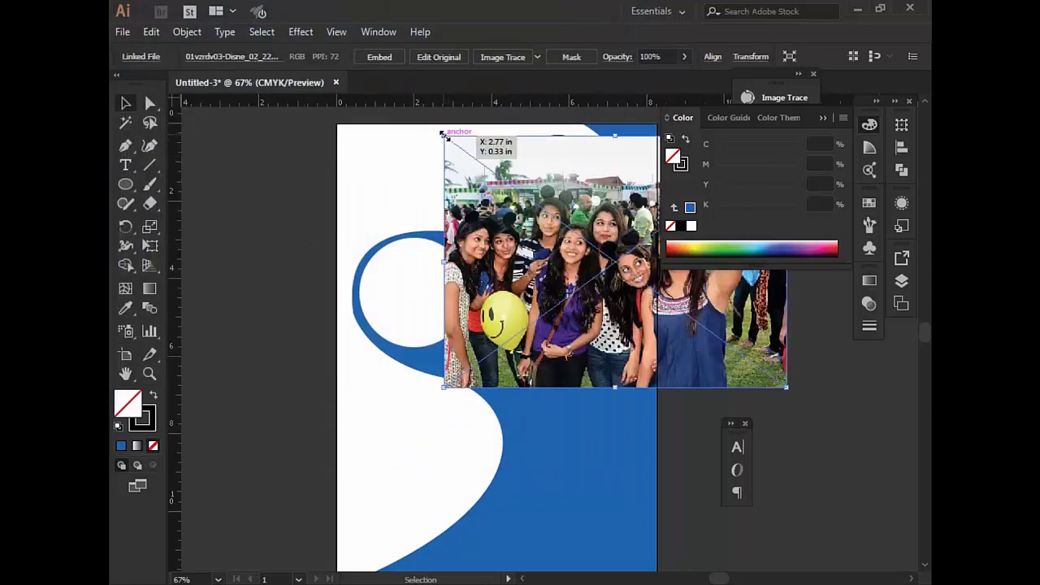
left_click_drag(446, 135, 543, 210)
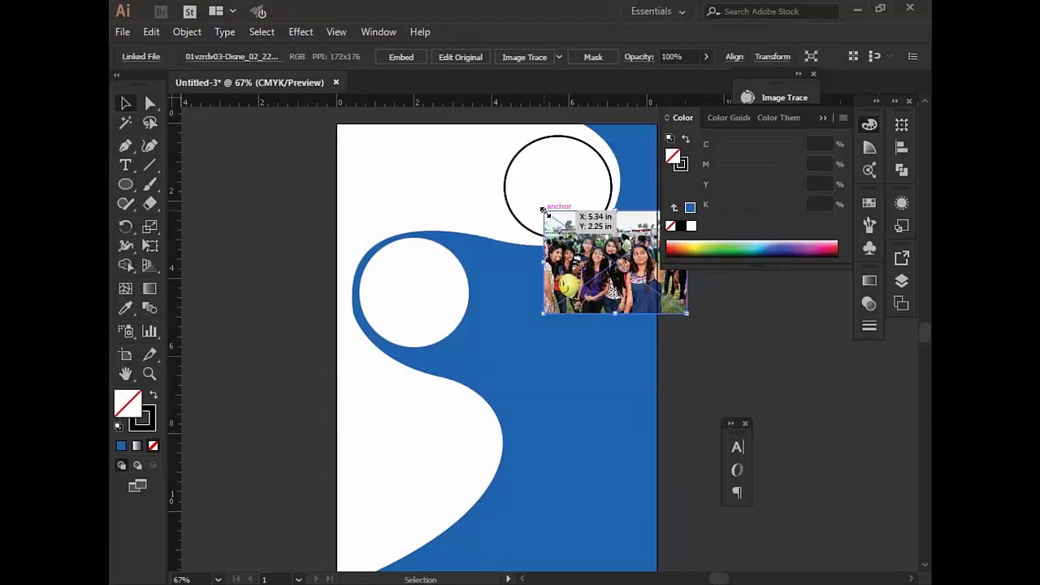
left_click_drag(606, 258, 547, 184)
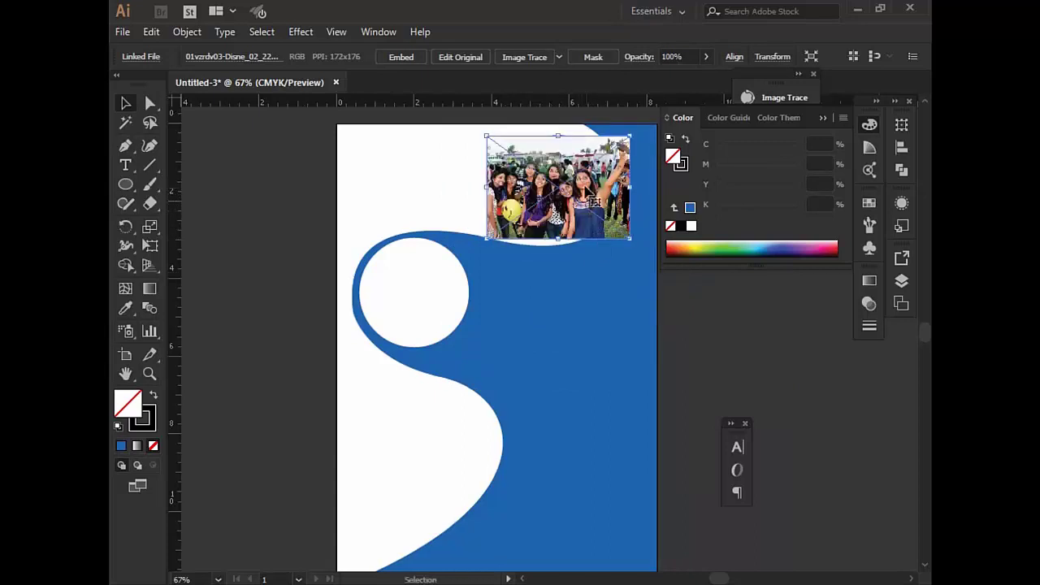
left_click_drag(556, 136, 556, 129)
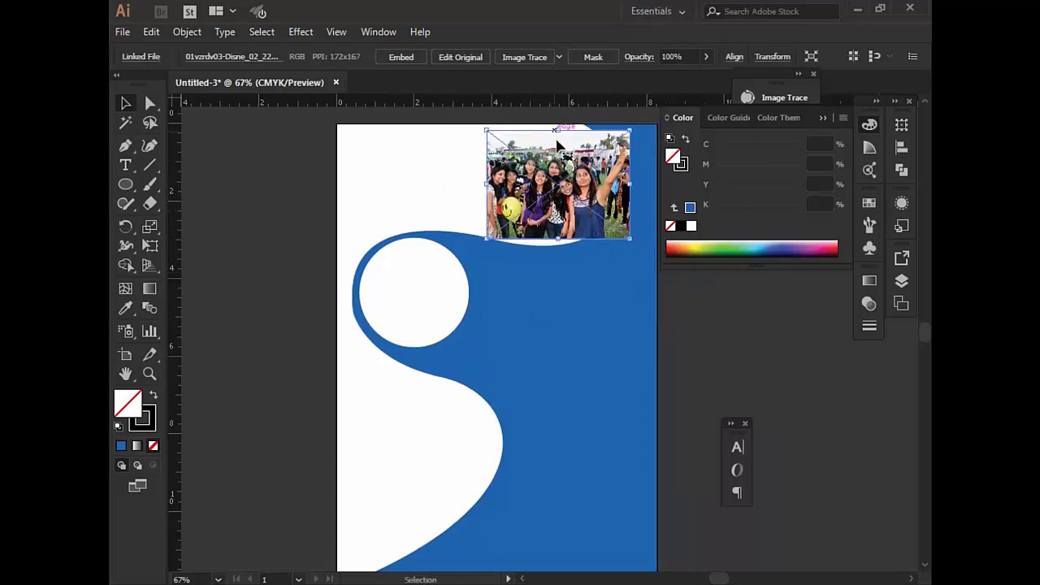
Send the group photo behind the upper circle and clip it with a clipping mask
right_click(534, 183)
mouse_move(579, 300)
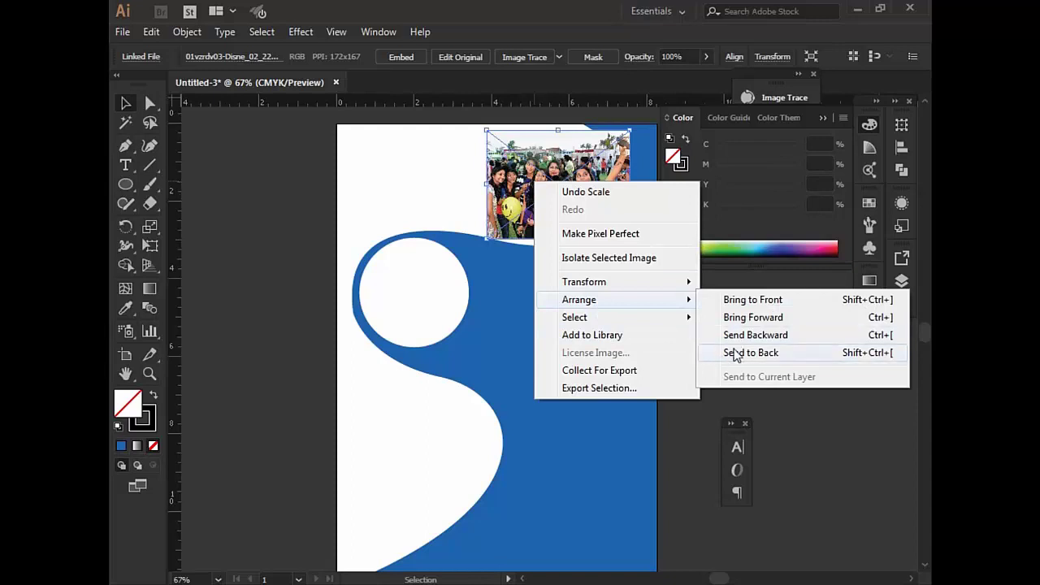
left_click(734, 354)
left_click(648, 193, "shift")
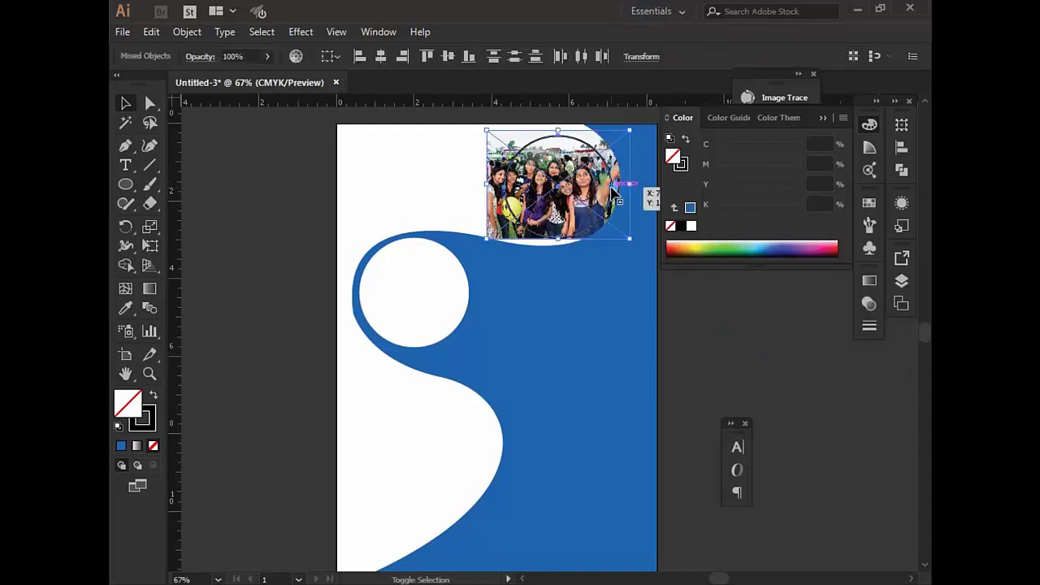
left_click(189, 34)
mouse_move(267, 527)
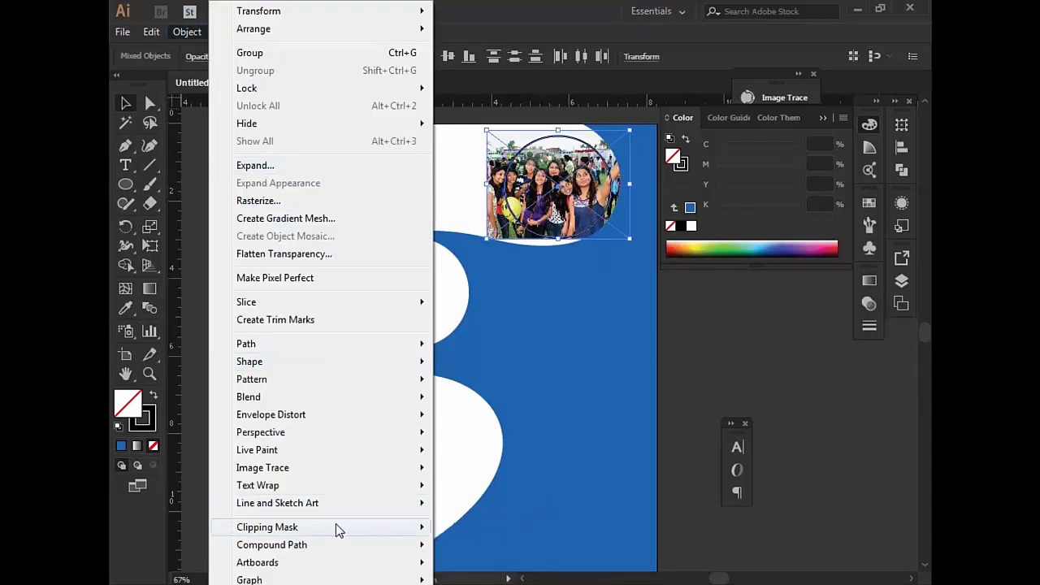
left_click(449, 529)
left_click(707, 319)
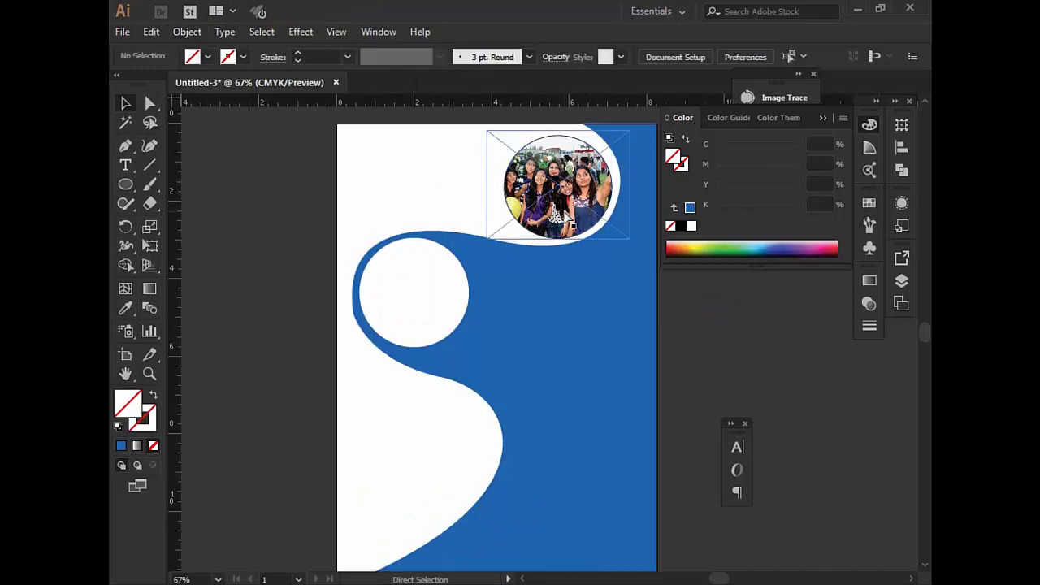
Eyedropper the blue fill onto the ellipse copy behind the photo
left_click(558, 140)
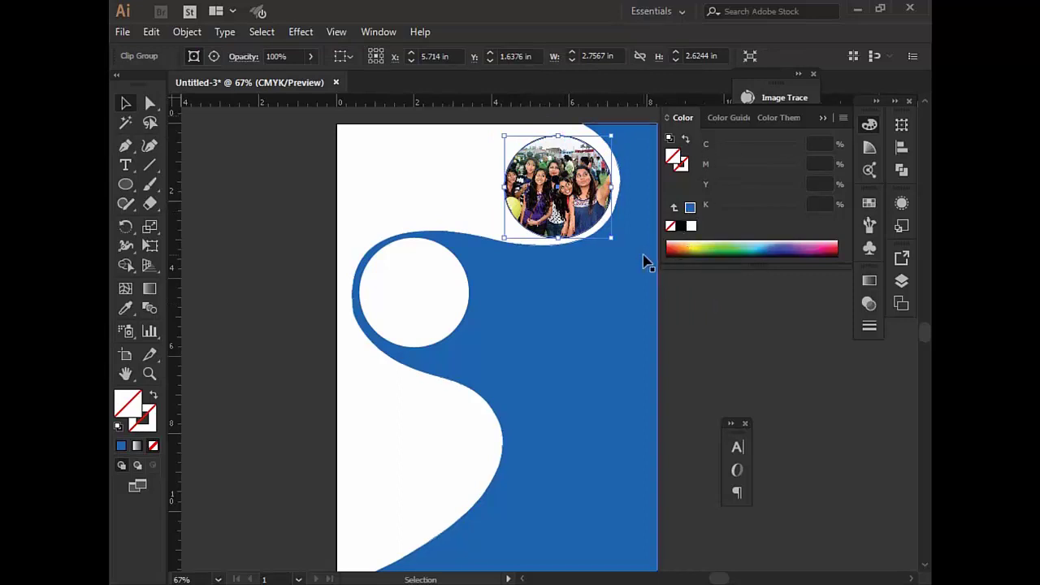
key("a")
key("v")
left_click(537, 118)
left_click(547, 143)
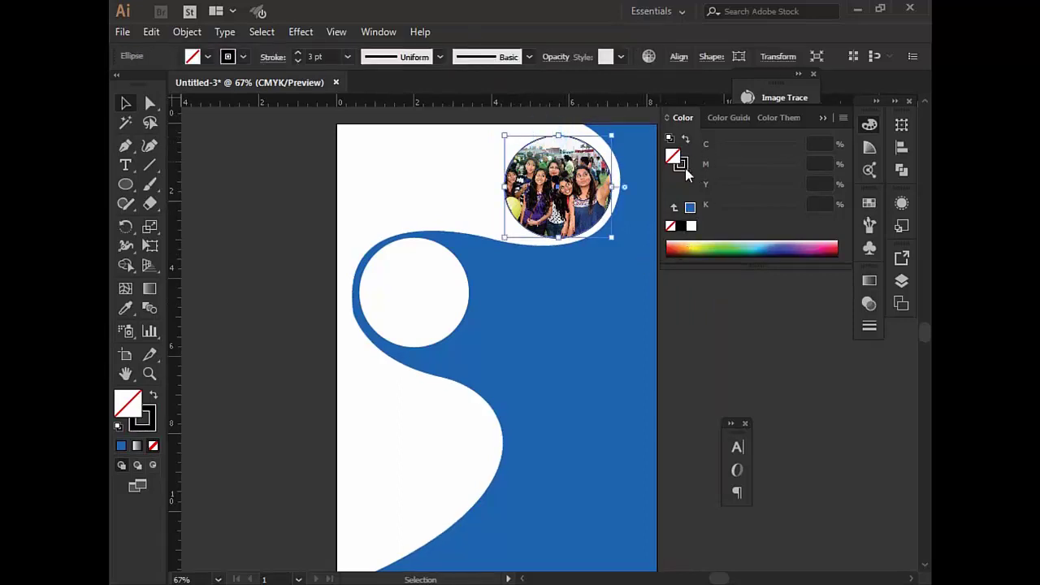
left_click(683, 166)
left_click(685, 227)
left_click(125, 308)
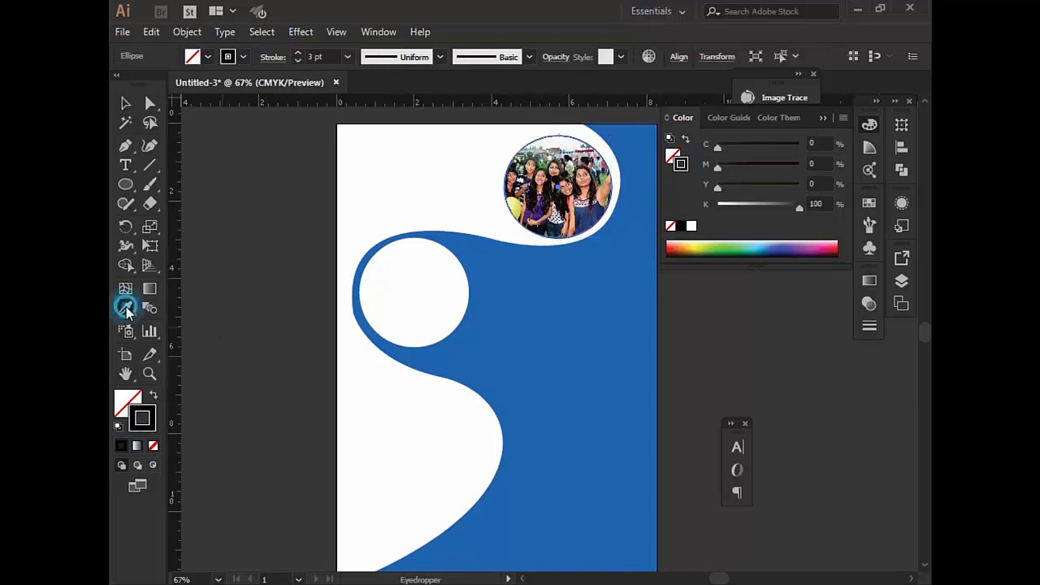
left_click(567, 284)
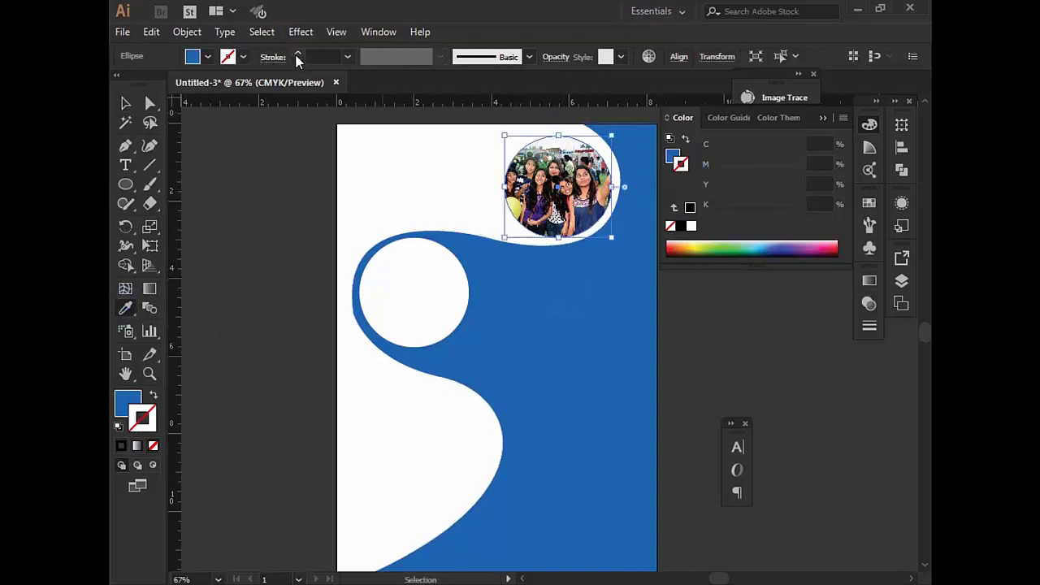
Swap the photo circle's fill to a blue outline and thicken it to 7 pt
left_click(152, 395)
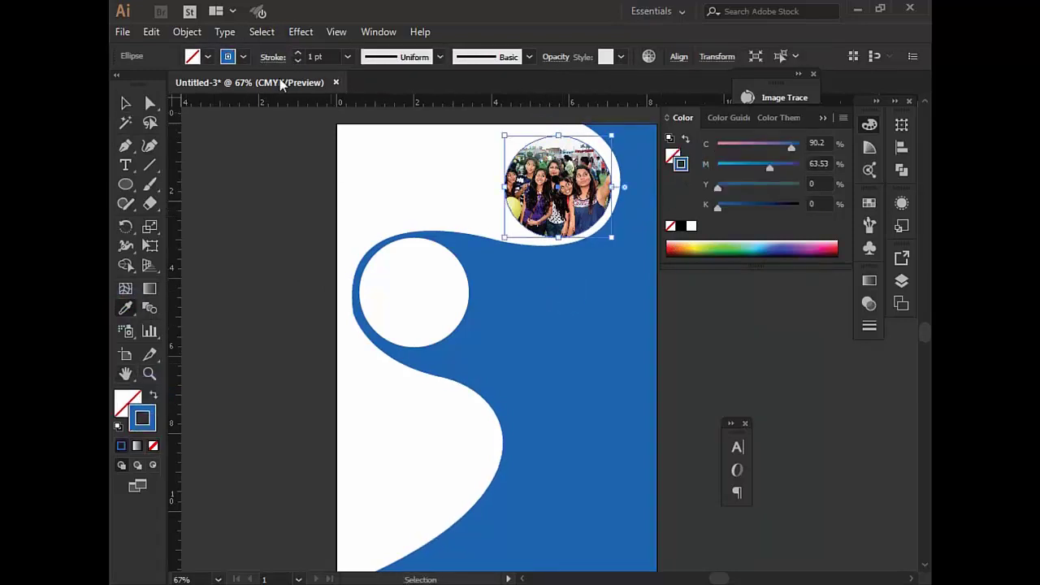
left_click(298, 54)
left_click(298, 54)
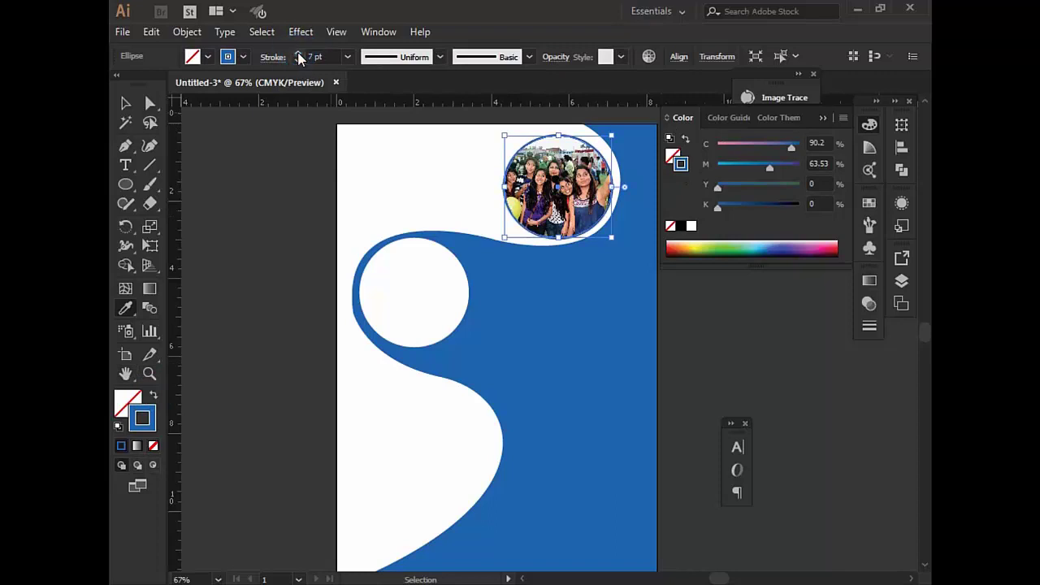
left_click(298, 53)
Eyedropper the photo circle's styling onto the lower circle and make its outline white
left_click(124, 104)
left_click(251, 209)
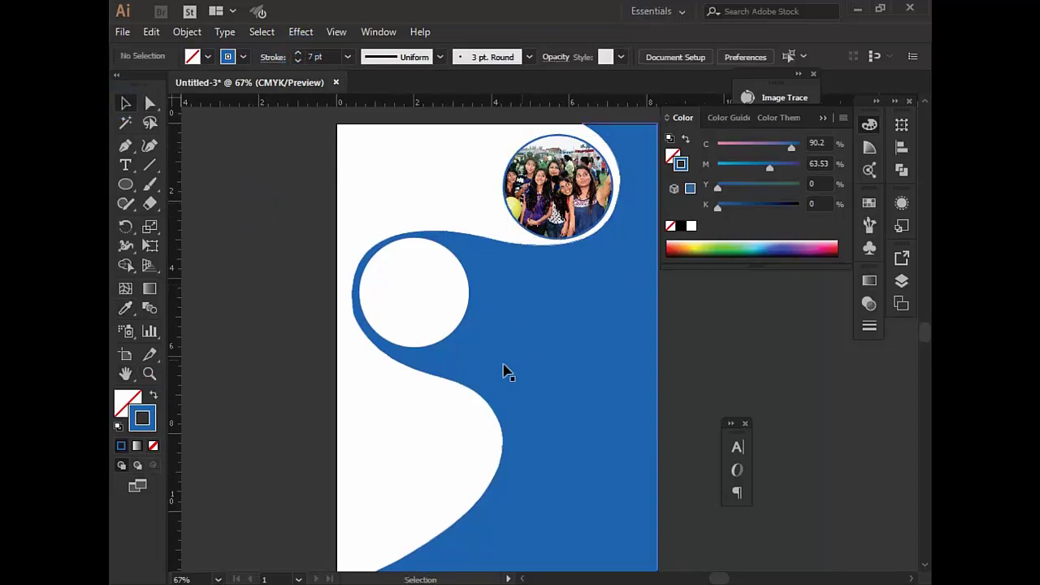
left_click(414, 320)
left_click(125, 308)
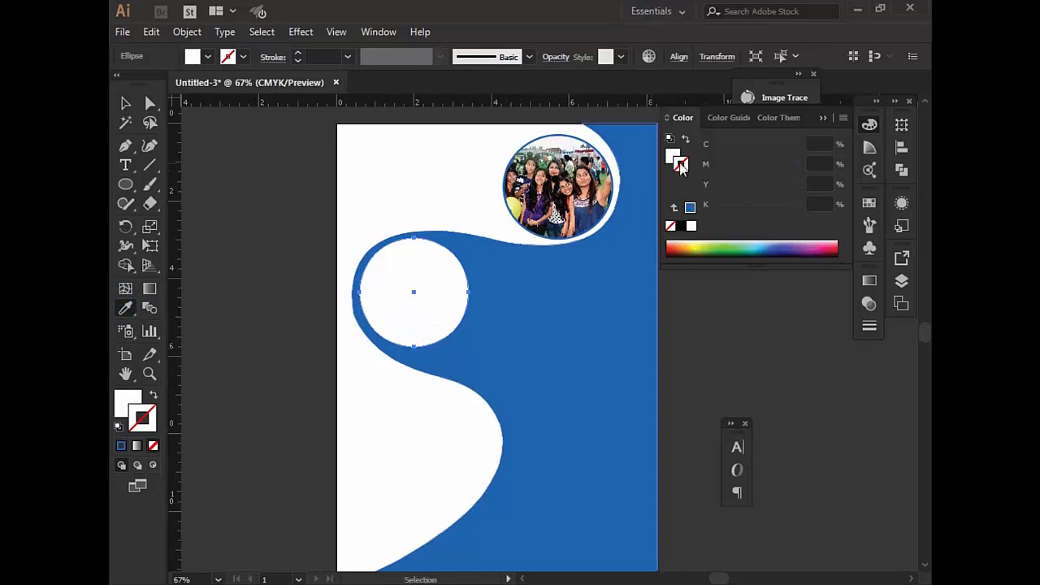
left_click(541, 133)
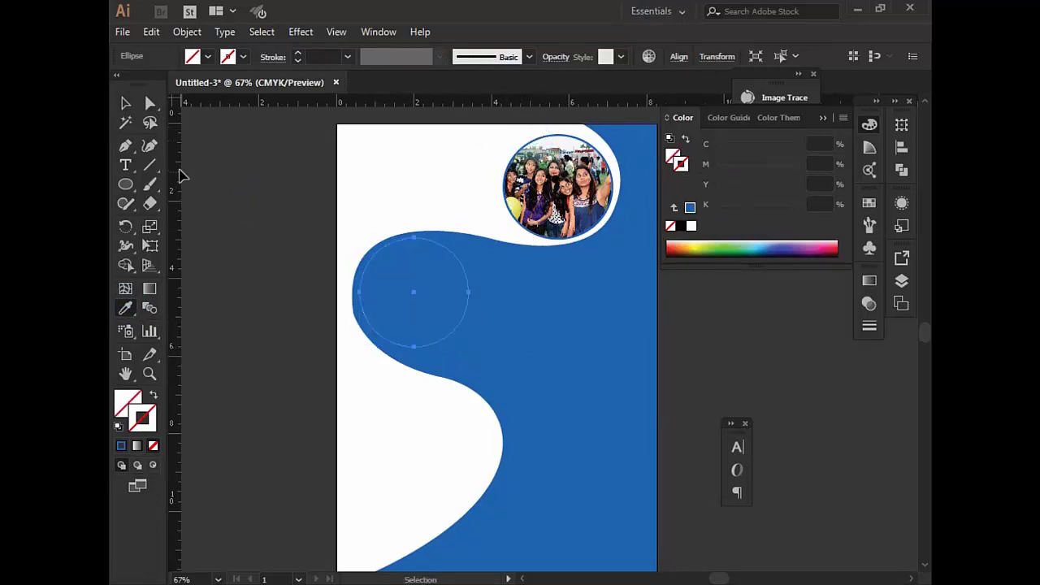
left_click(692, 228)
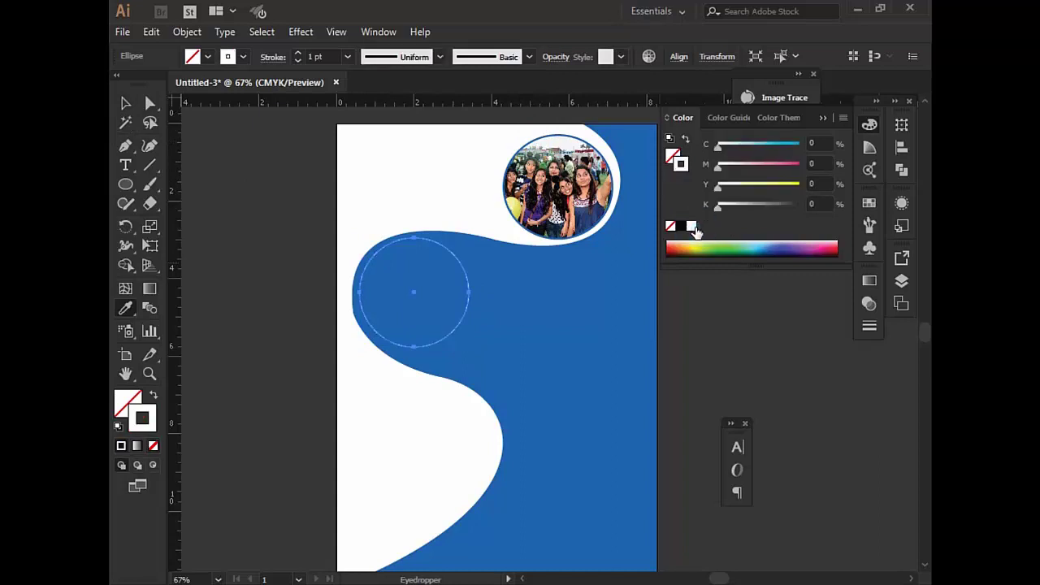
key("v")
Thicken the lower circle's white ring to 6 pt and reselect it
left_click(297, 53)
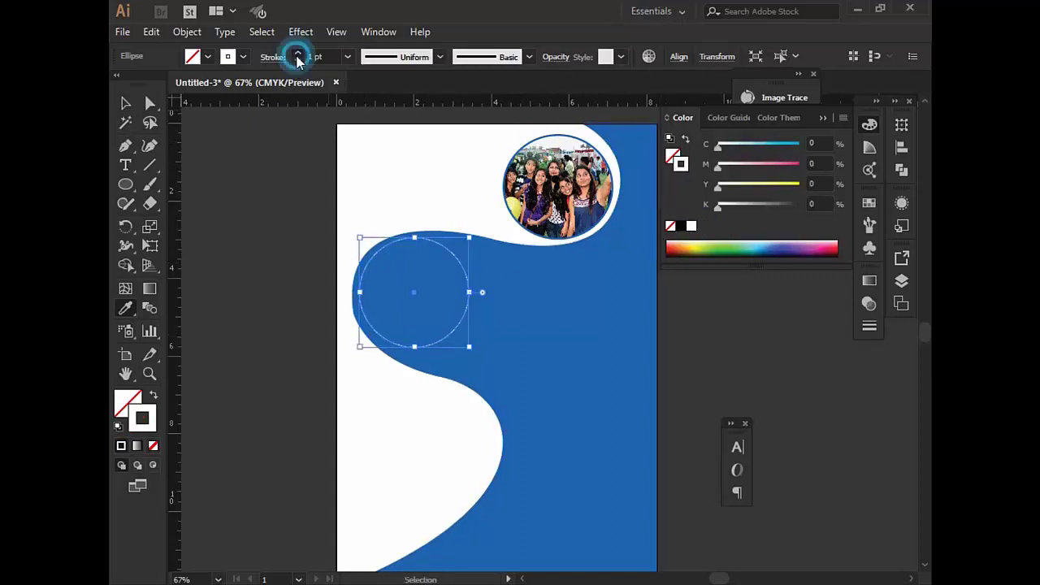
left_click(297, 53)
left_click(297, 53)
left_click(297, 52)
left_click(298, 53)
left_click(240, 192)
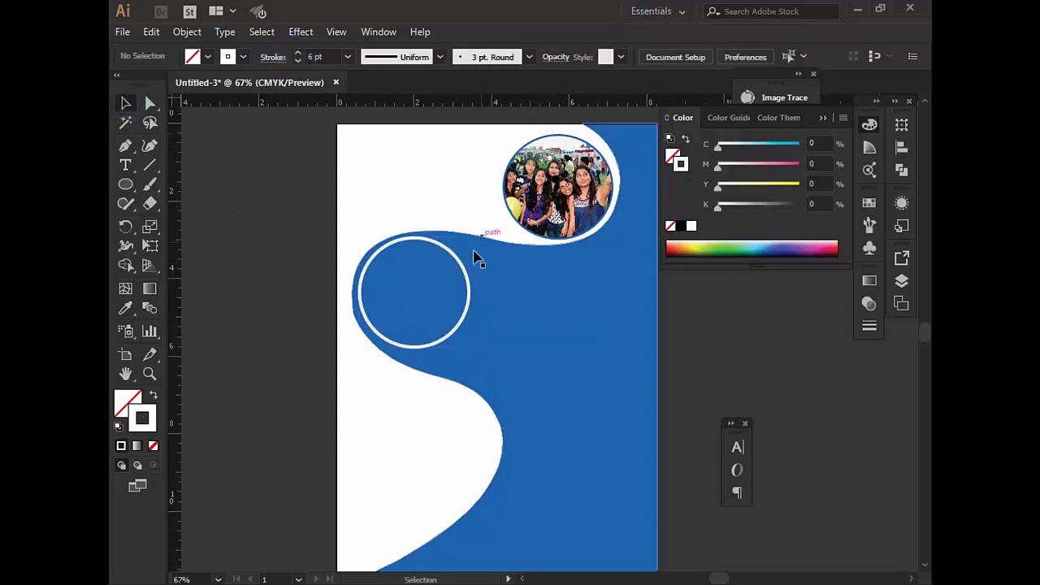
left_click(439, 244)
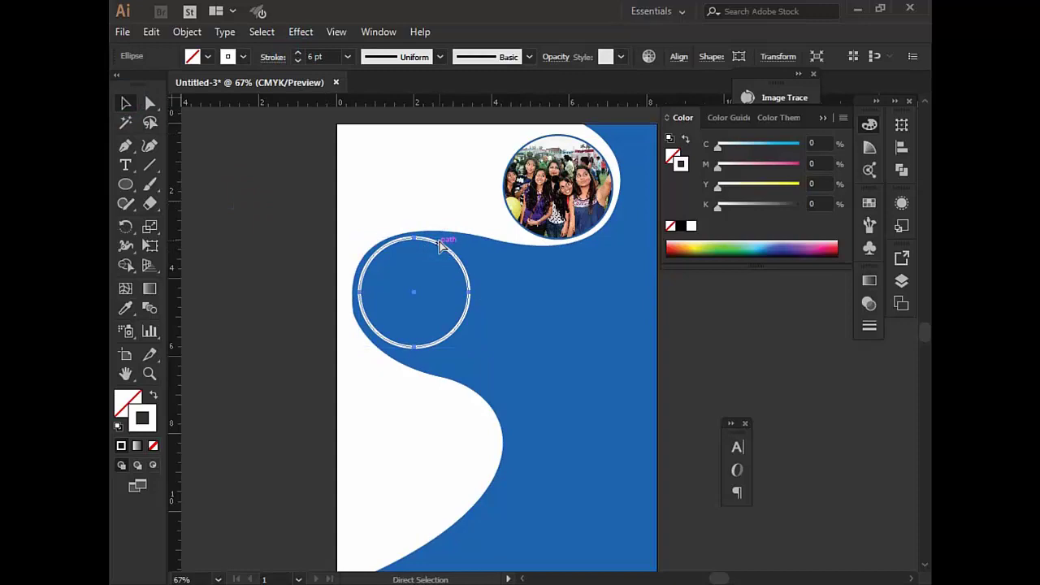
left_click(149, 33)
left_click(148, 32)
left_click(148, 32)
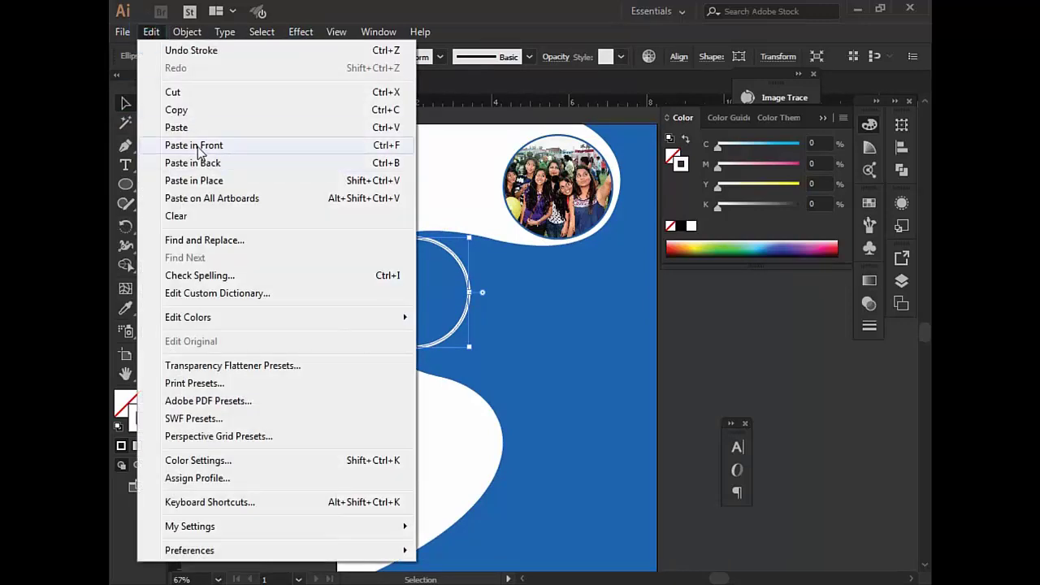
Paste a ring copy in front, then place the second group photo over the left circle
left_click(198, 146)
left_click(122, 33)
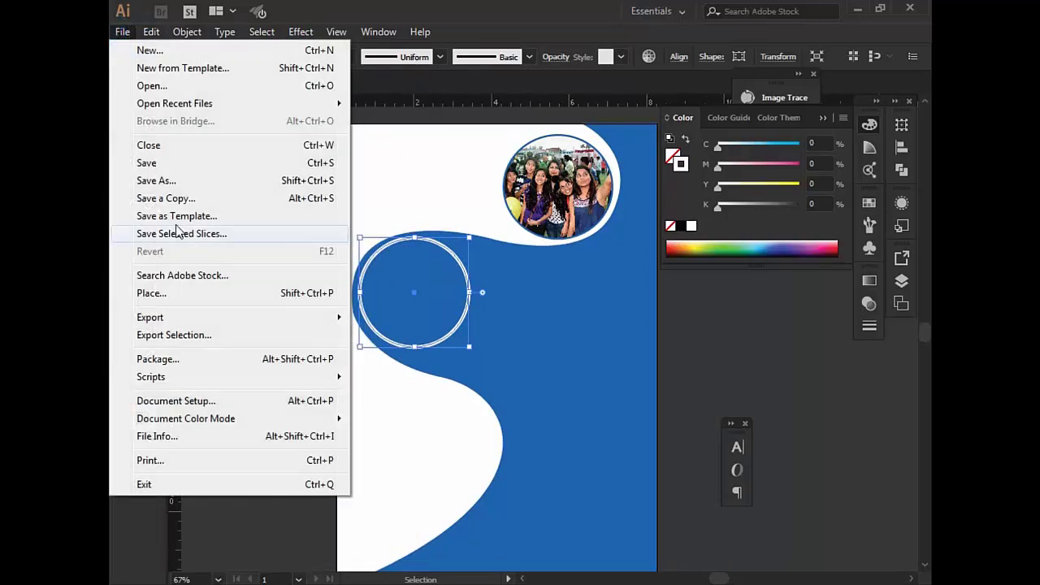
left_click(168, 294)
left_click(290, 303)
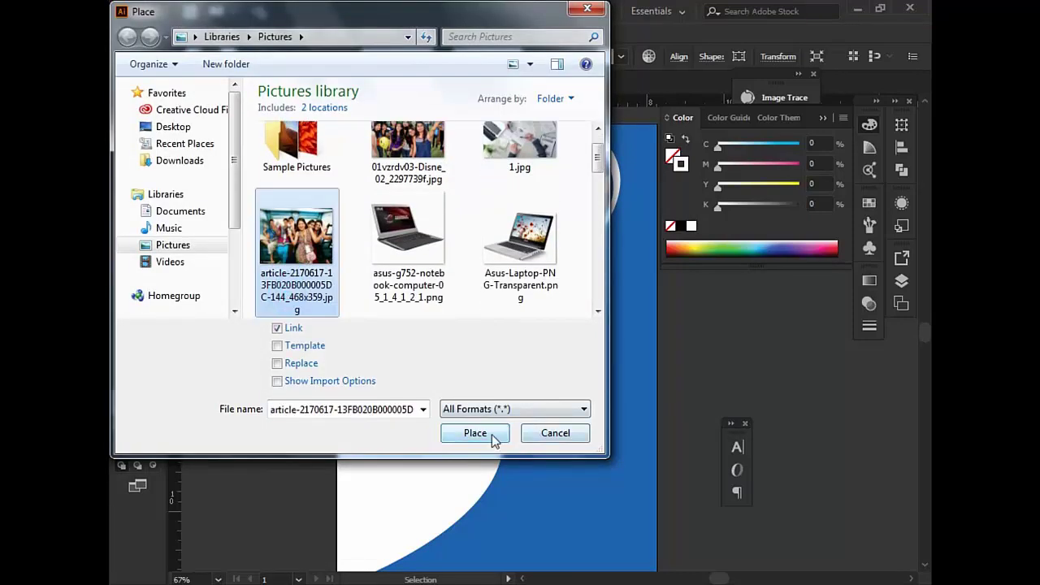
left_click(476, 433)
left_click(328, 239)
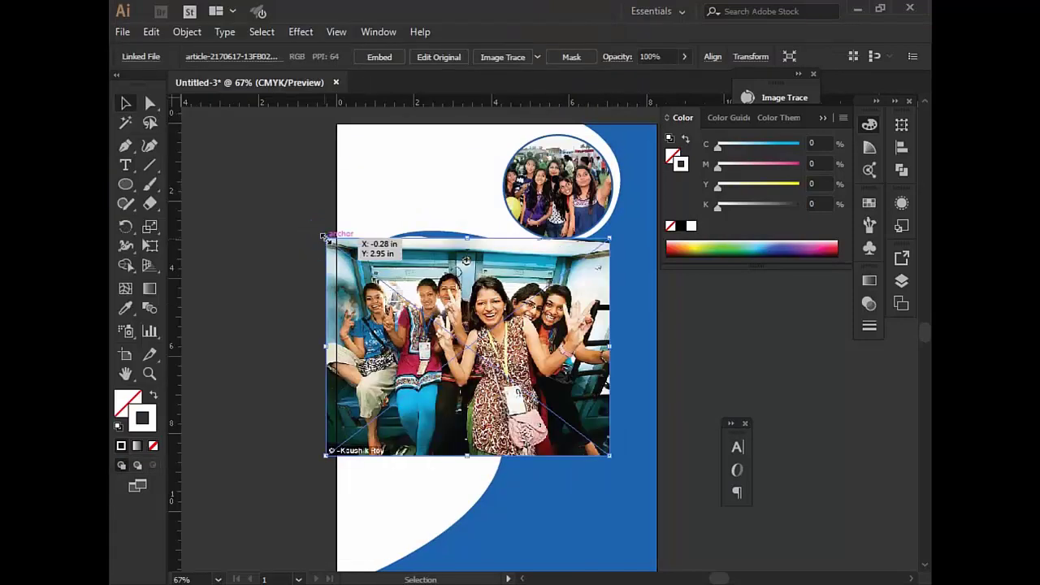
mouse_move(328, 239)
left_mouse_down()
mouse_move(466, 350)
mouse_move(361, 244)
mouse_move(414, 235)
left_mouse_up()
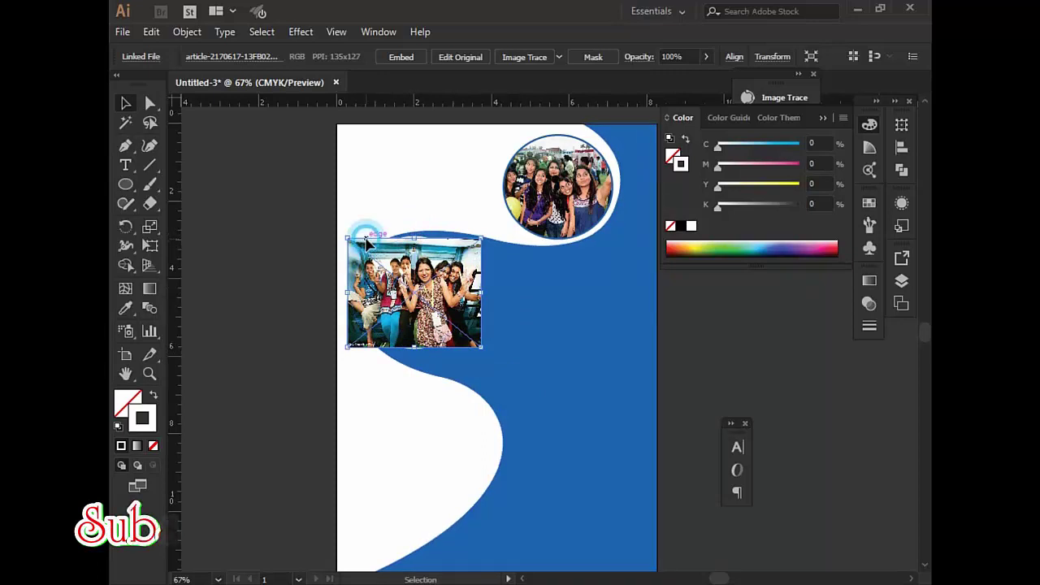
left_click_drag(413, 236, 414, 233)
Clip the second photo to the circle copy with a clipping mask
left_click(415, 234)
left_click(344, 348)
left_click(410, 244)
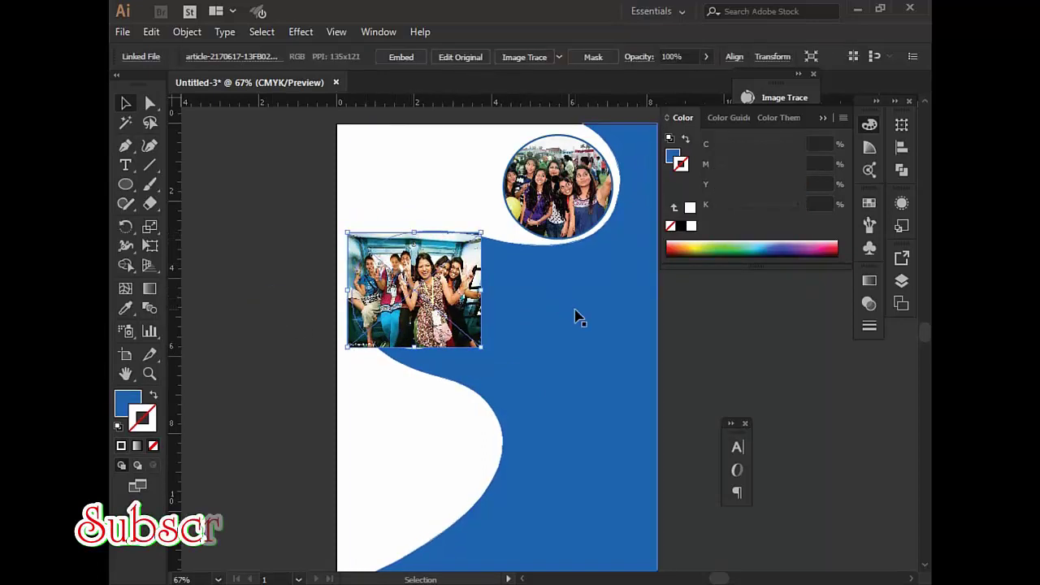
key("a")
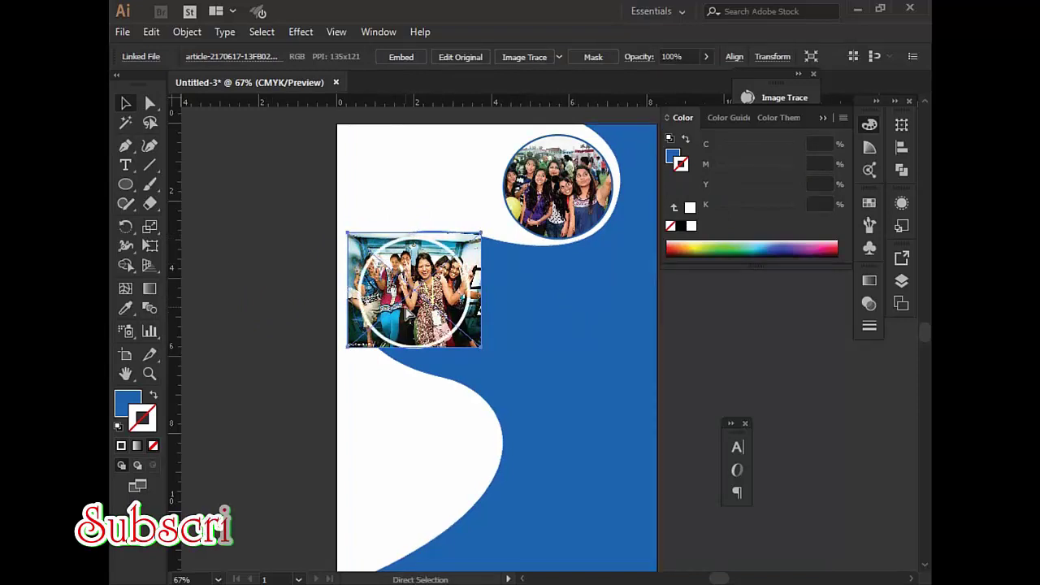
key("v")
left_click(463, 321, "shift")
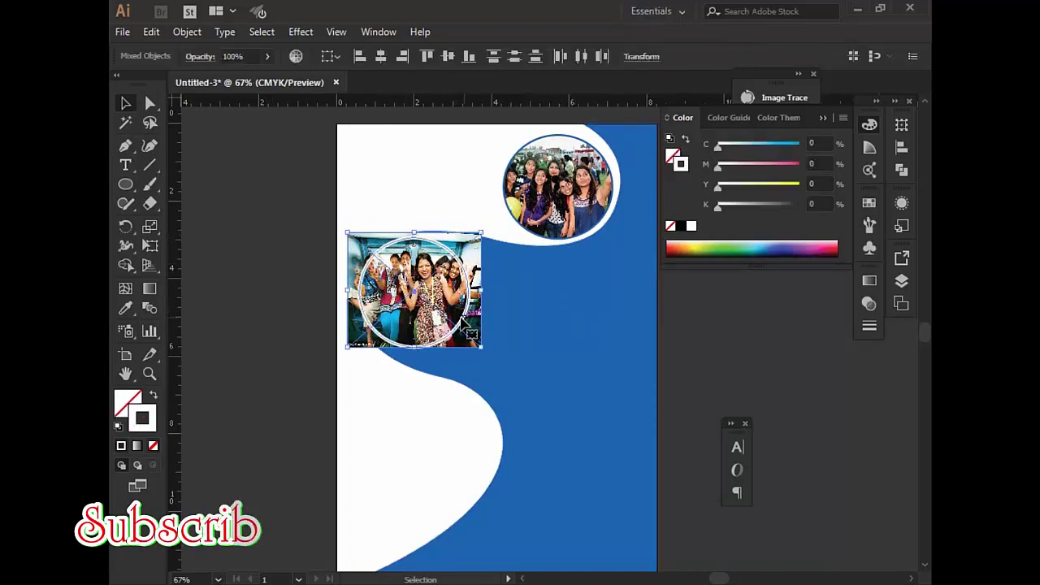
left_click(185, 33)
mouse_move(268, 527)
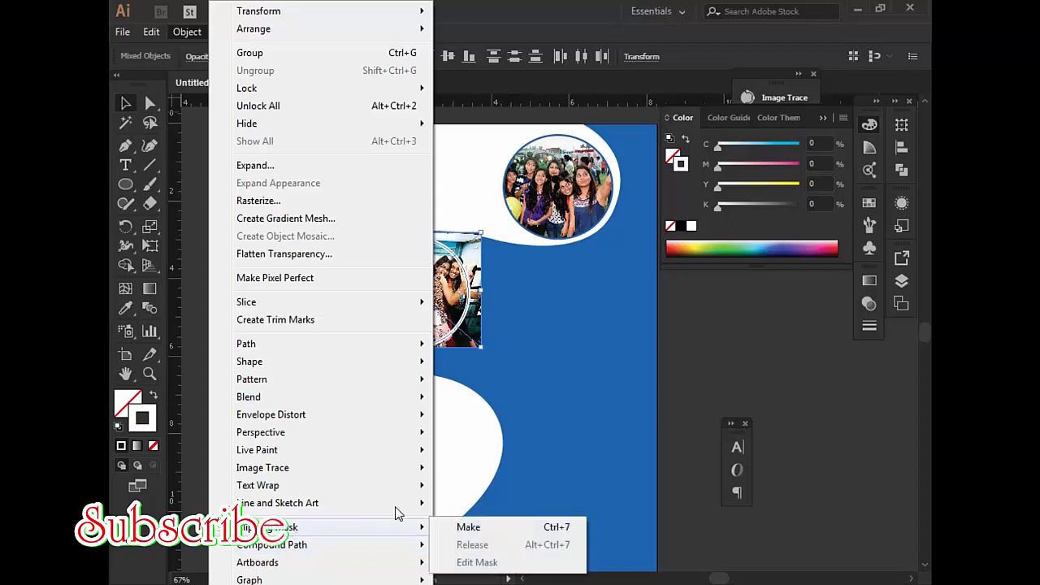
left_click(468, 527)
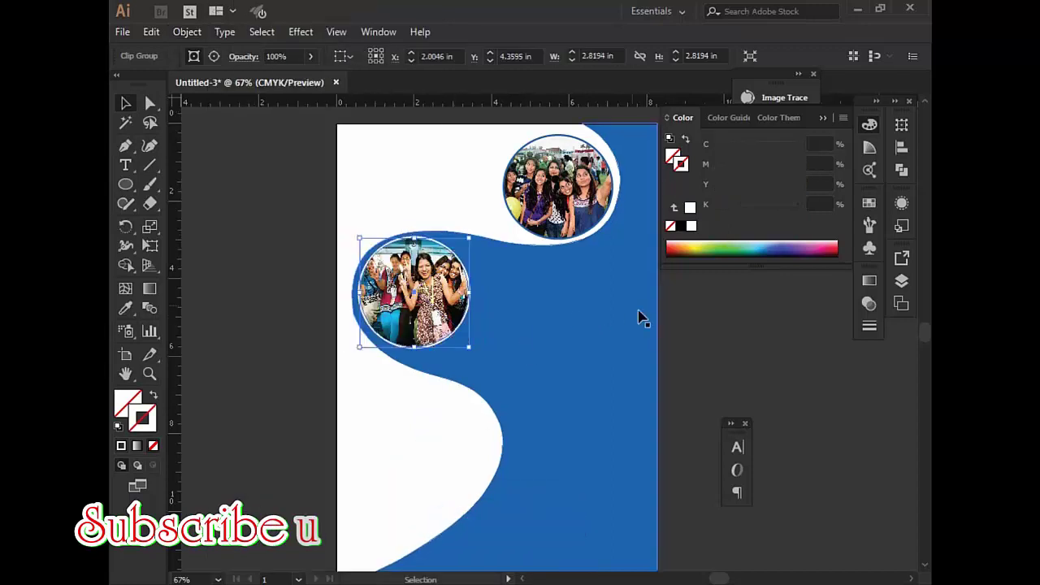
left_click(688, 344)
left_click(386, 292)
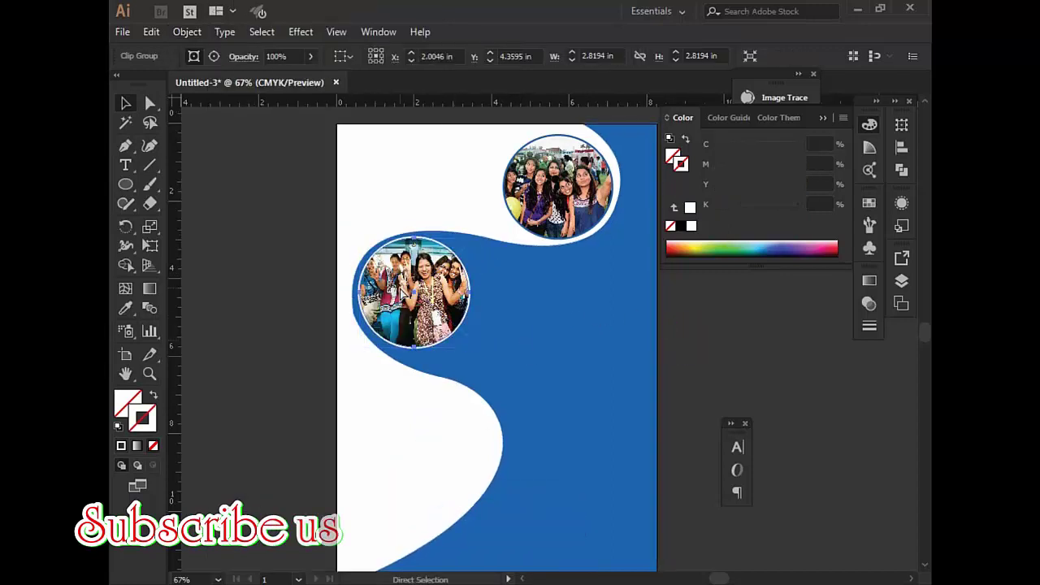
left_click(293, 265)
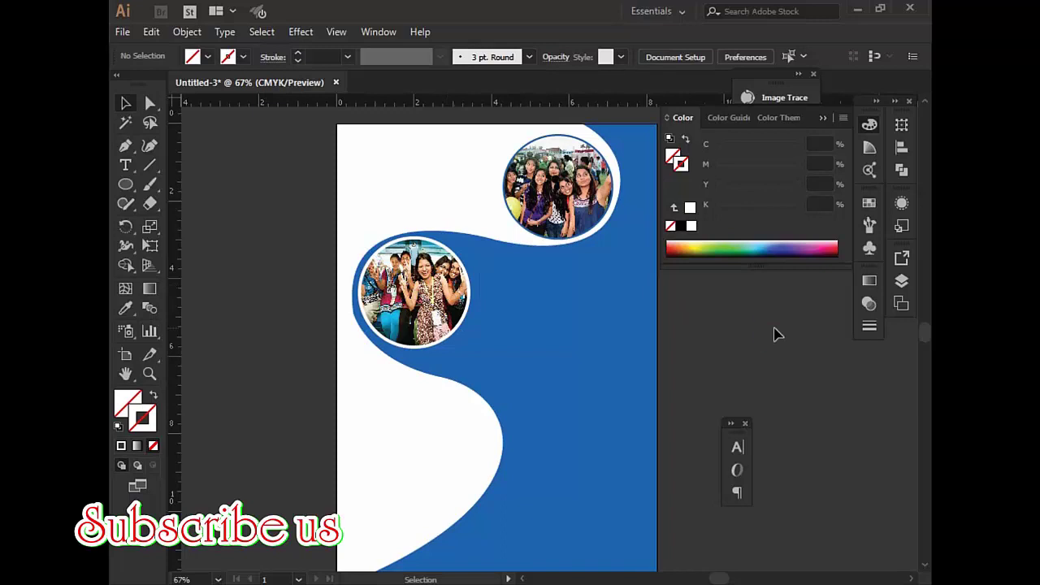
left_click(588, 349)
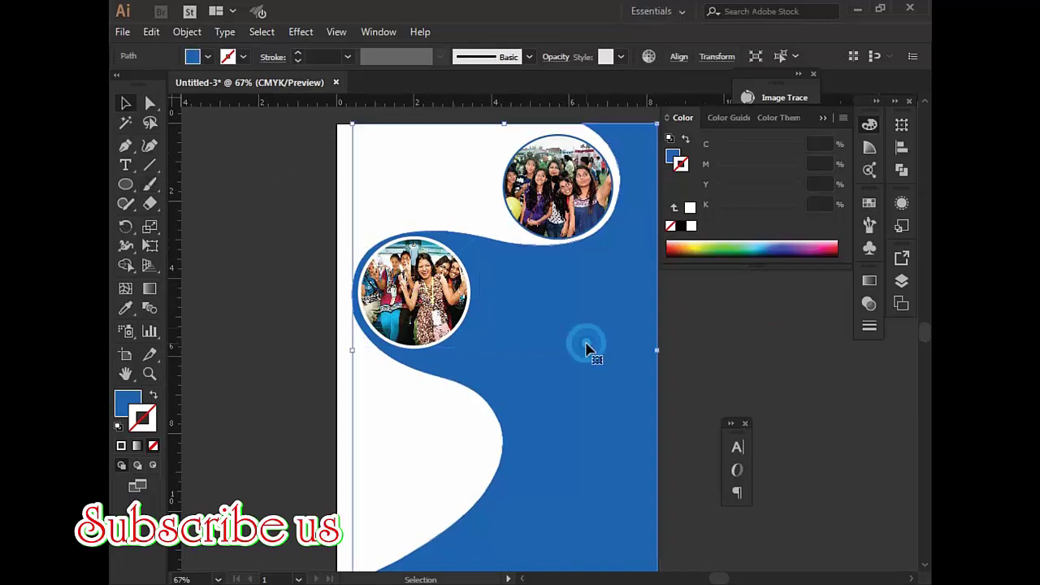
Apply a linear gradient and set the left stop to navy CMYK 100/75/0/52
left_click(869, 280)
left_click(677, 327)
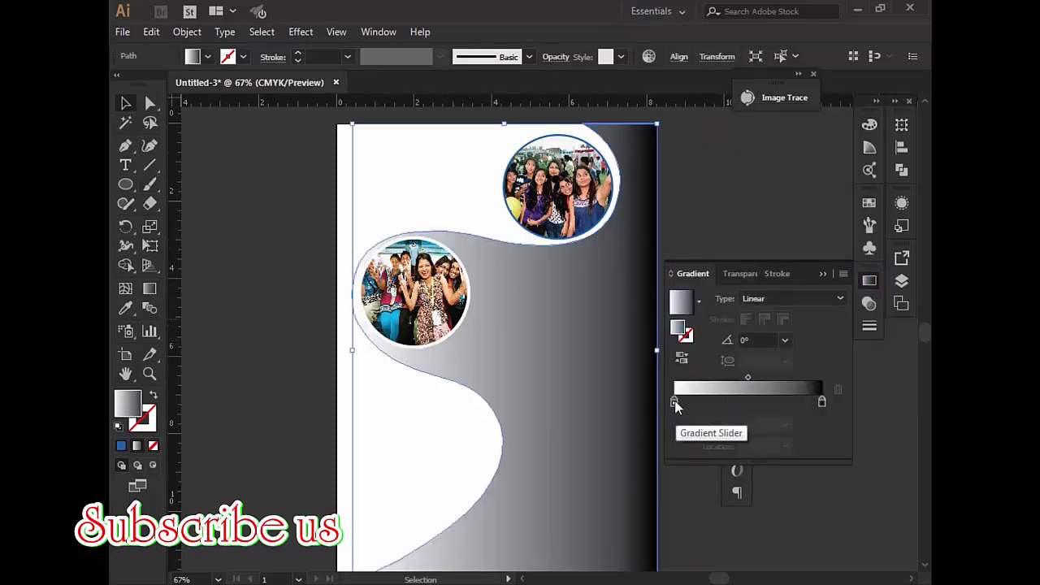
double_click(674, 401)
left_click(818, 420)
left_click(728, 475)
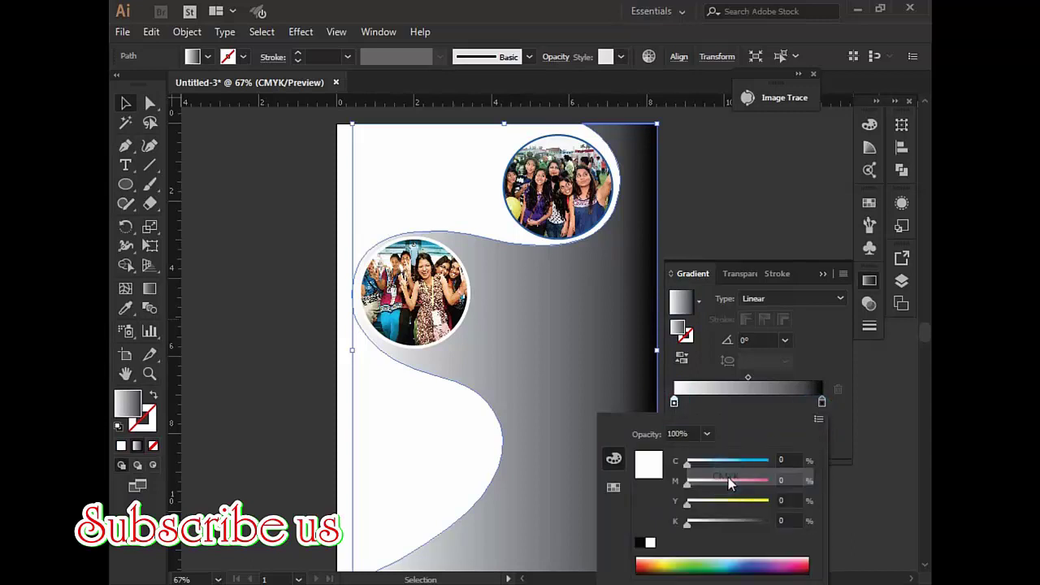
left_click_drag(686, 460, 826, 469)
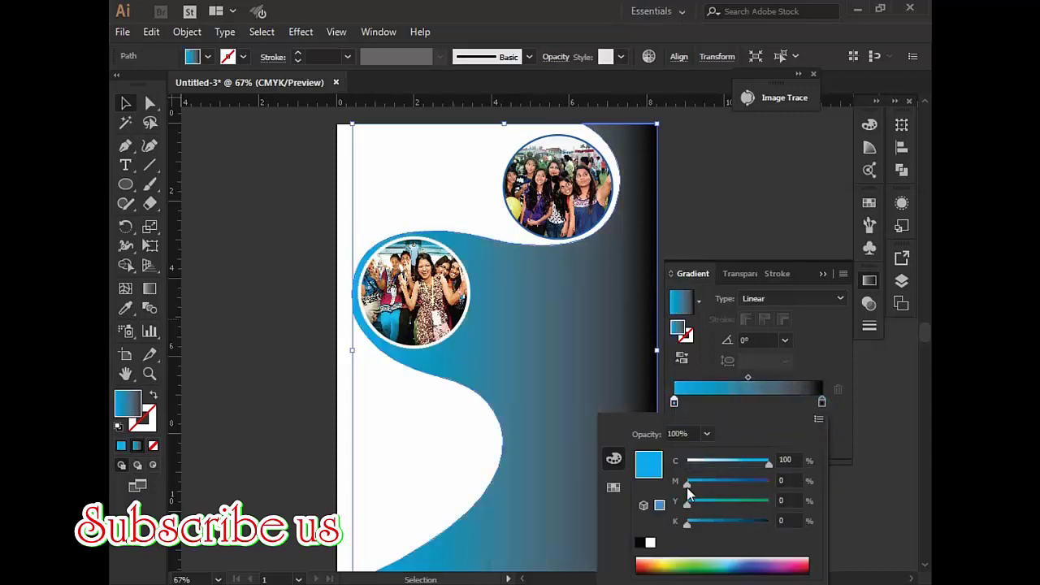
mouse_move(687, 488)
left_mouse_down()
mouse_move(769, 482)
mouse_move(747, 484)
left_mouse_up()
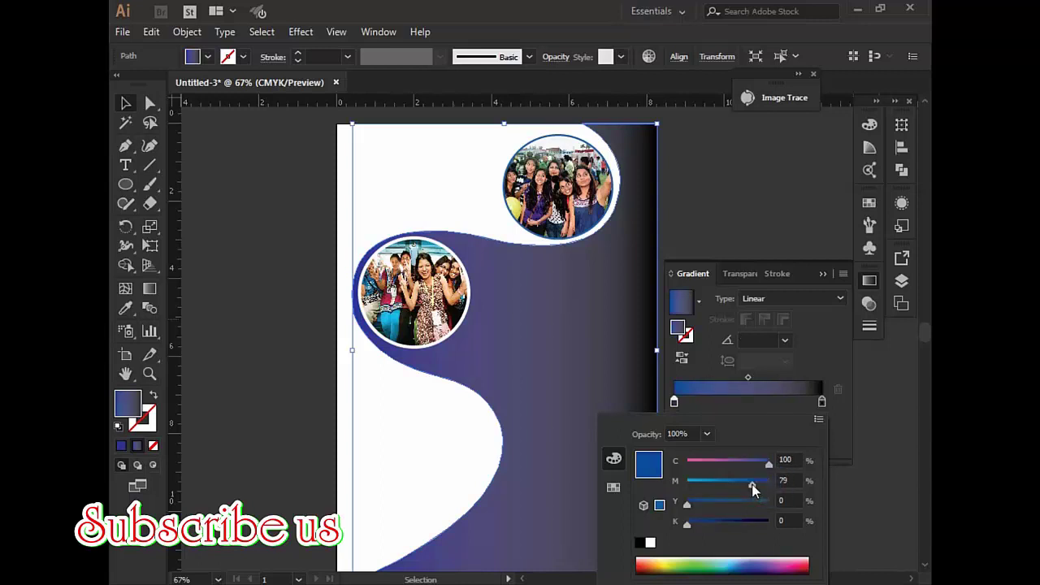
left_click_drag(696, 524, 720, 527)
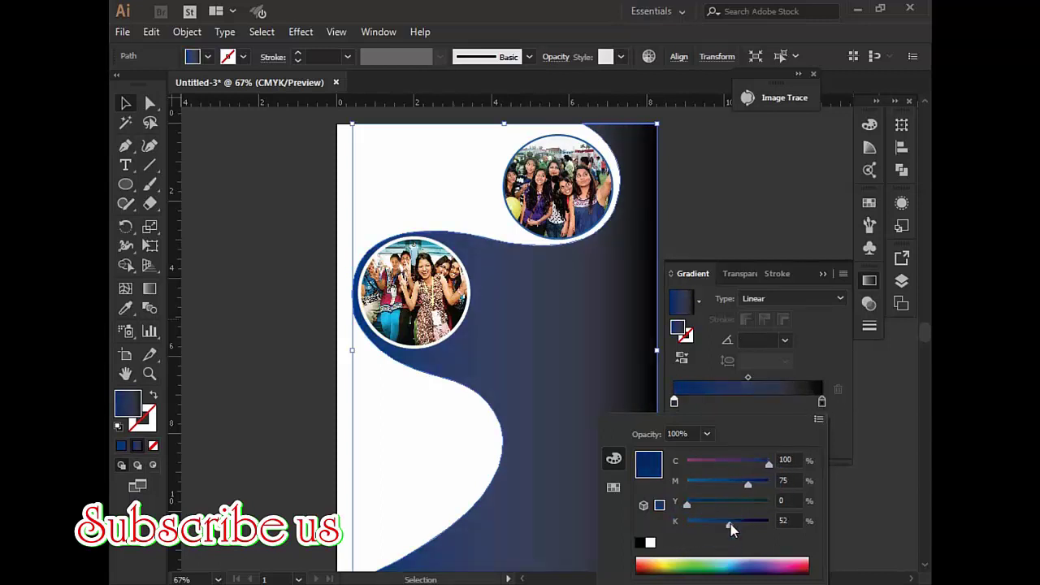
Set the right gradient stop to bright cyan CMYK 100/0/24/0
left_click(821, 402)
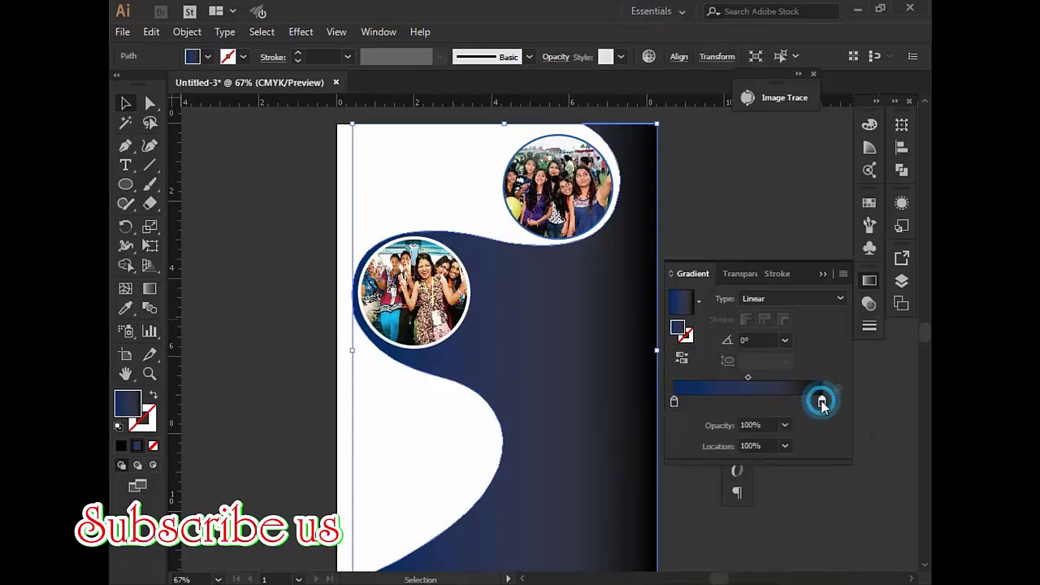
double_click(822, 403)
left_click(818, 419)
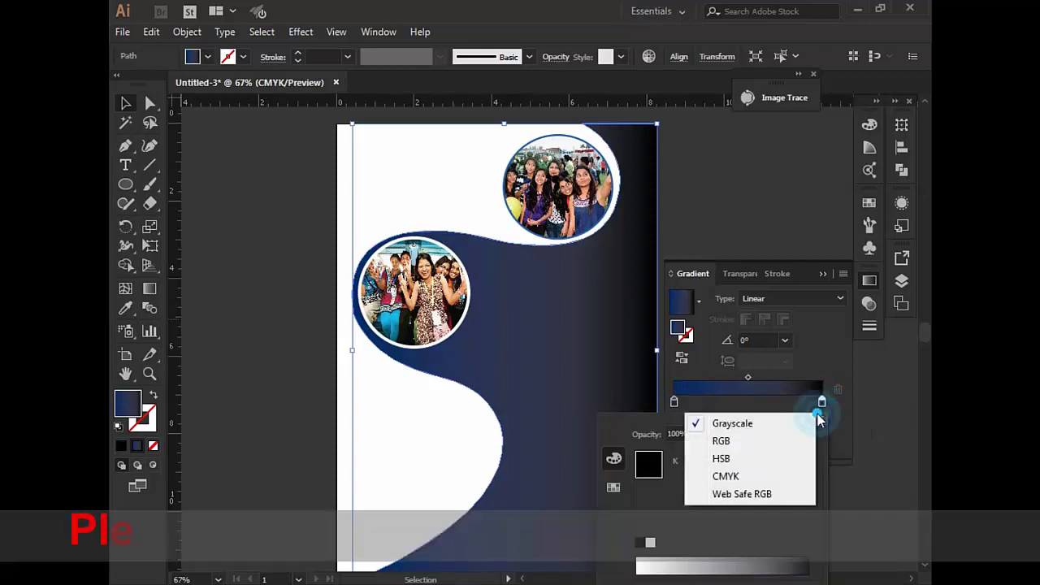
left_click(761, 474)
left_click(650, 542)
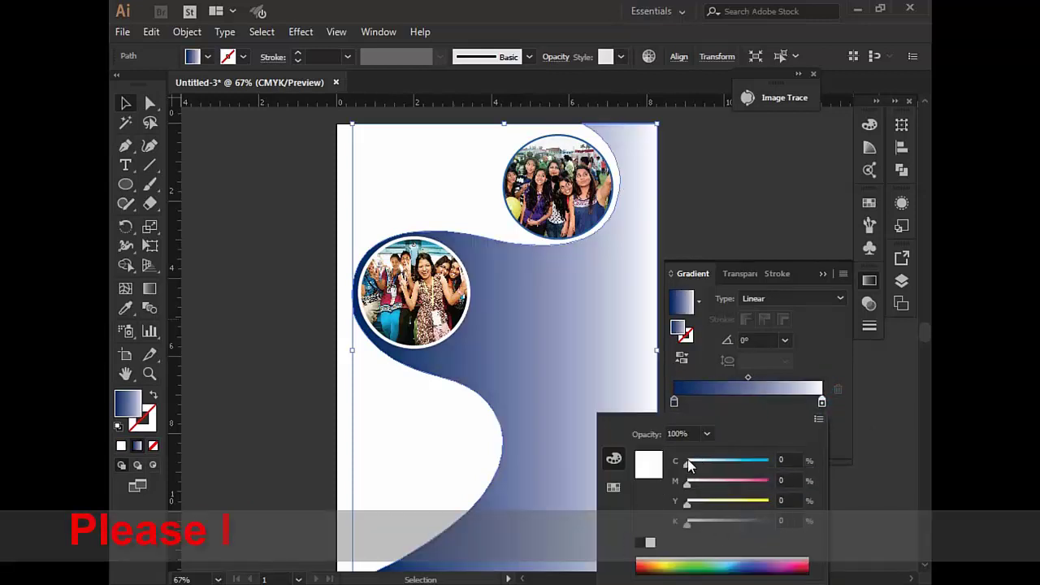
left_click_drag(687, 463, 797, 462)
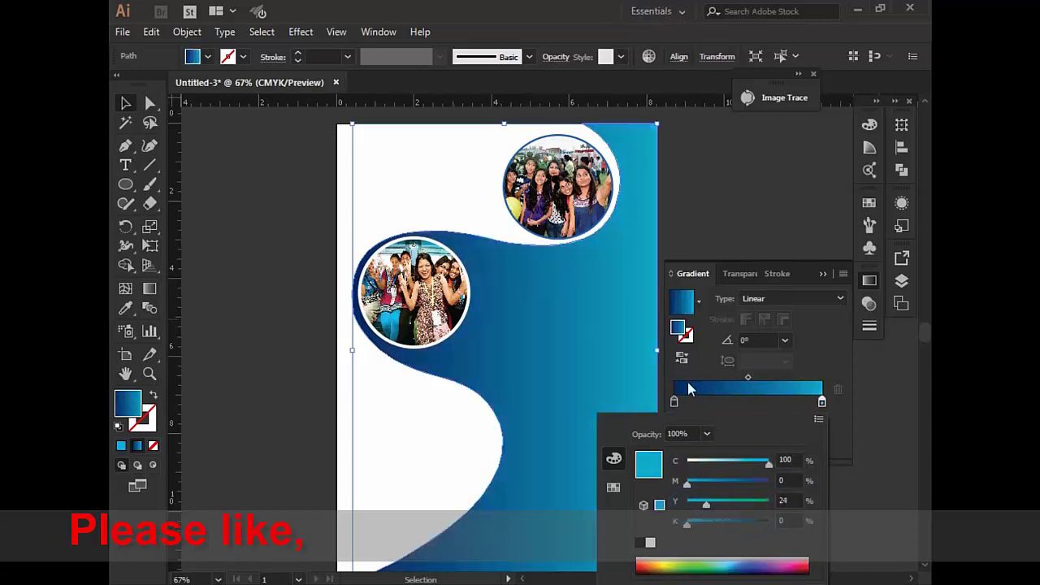
left_click(824, 273)
left_click(744, 233)
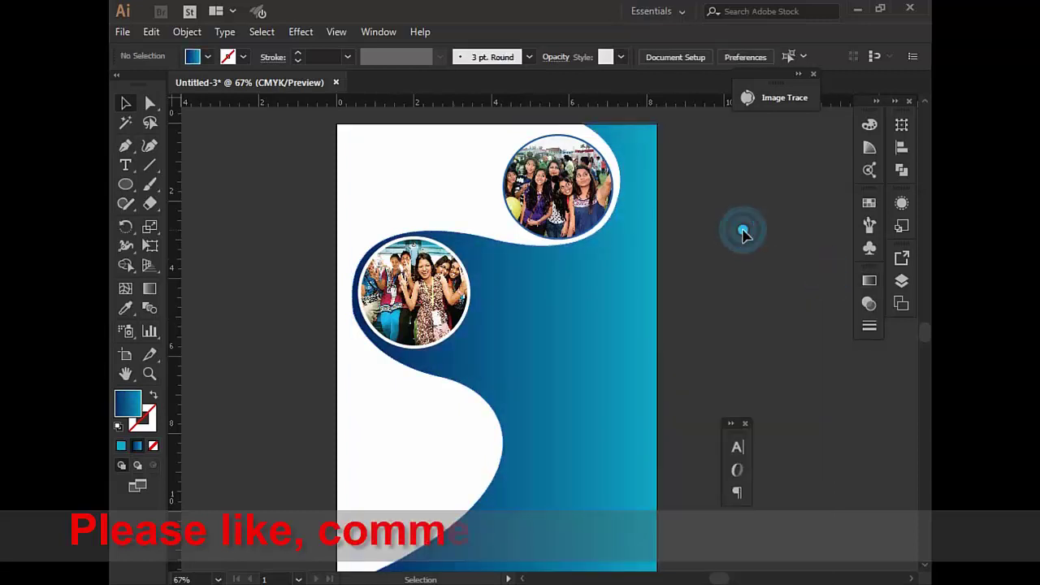
Add a 35 pt 'FLYER DESIGN' text line at the page's top-left
left_click(125, 165)
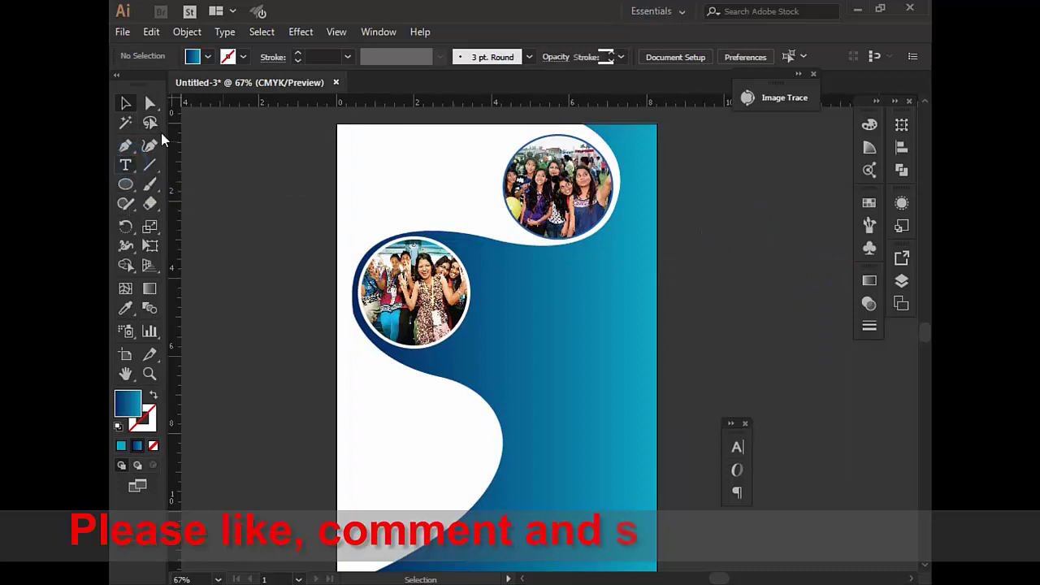
left_click(361, 152)
key("ctrl+t")
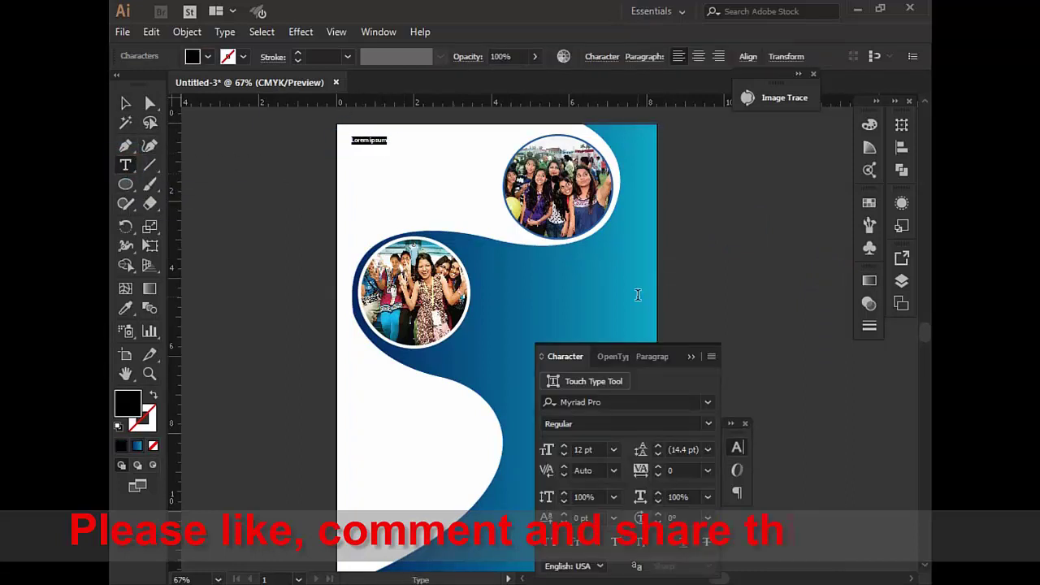
double_click(585, 449)
type("35")
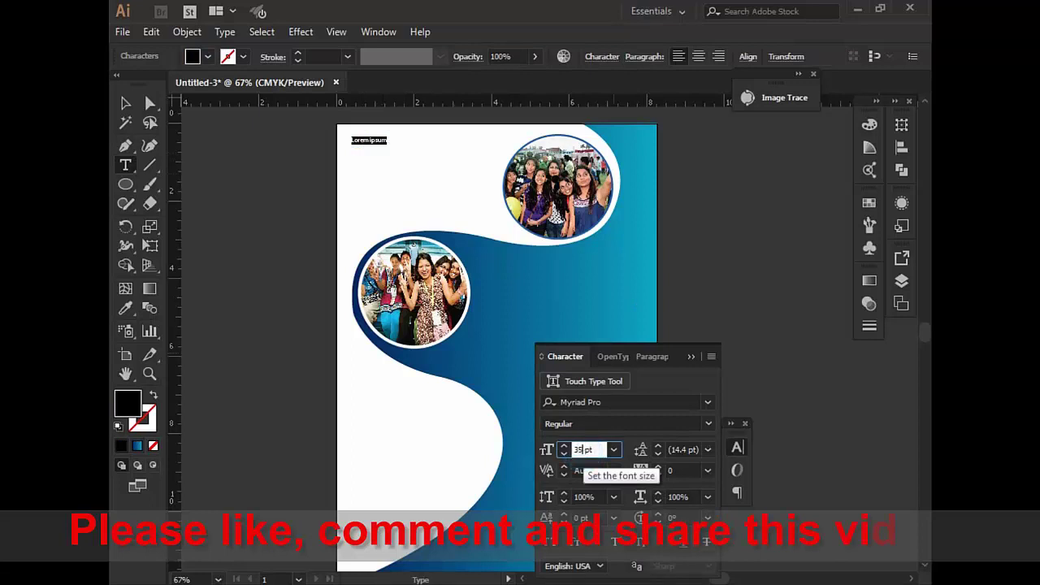
key("Return")
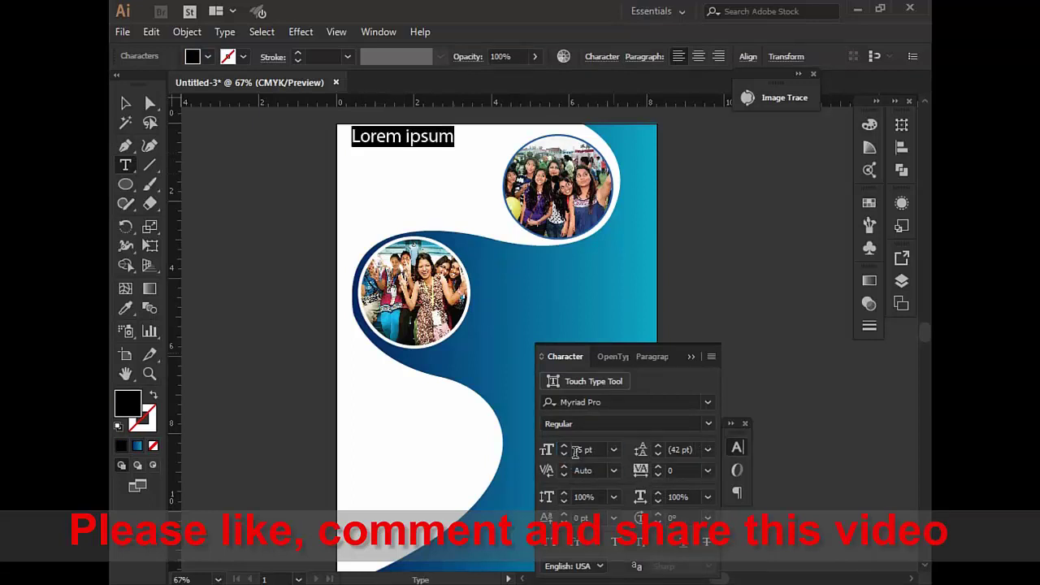
type("FLYER DESIGN")
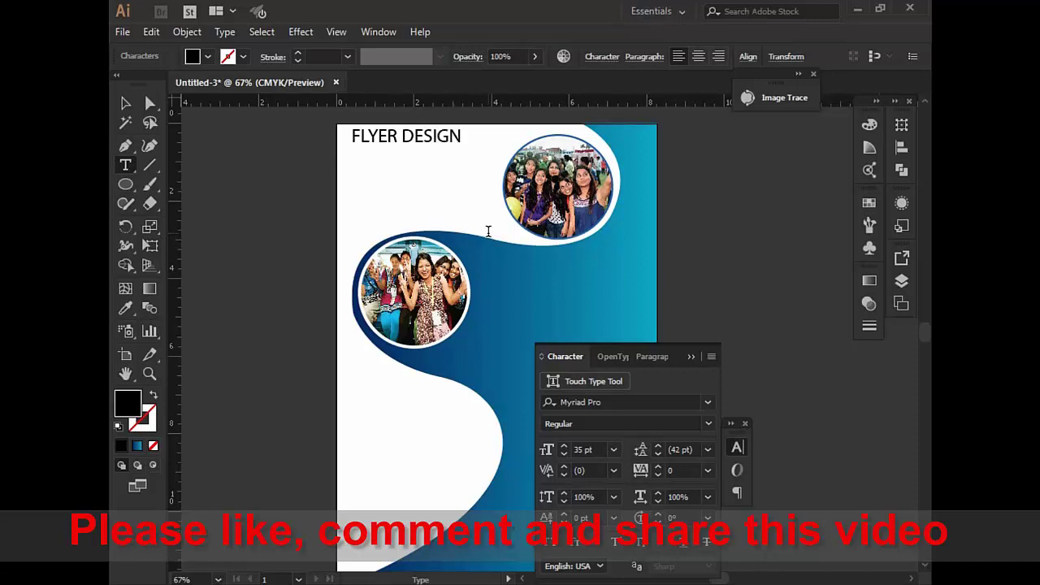
Enlarge the initial letters F and D to 40 pt
left_click(361, 138)
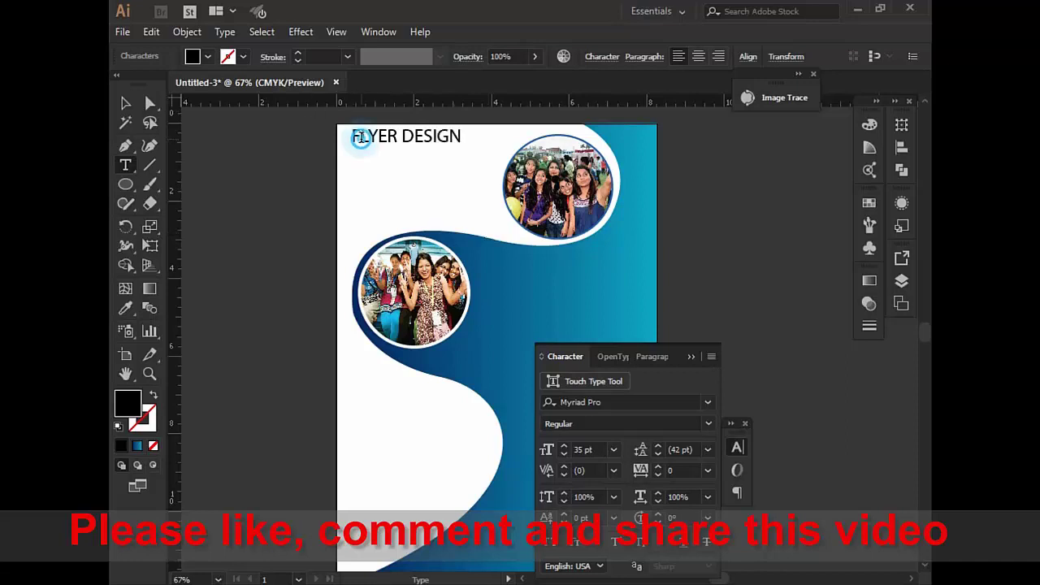
left_click(586, 450)
type("0")
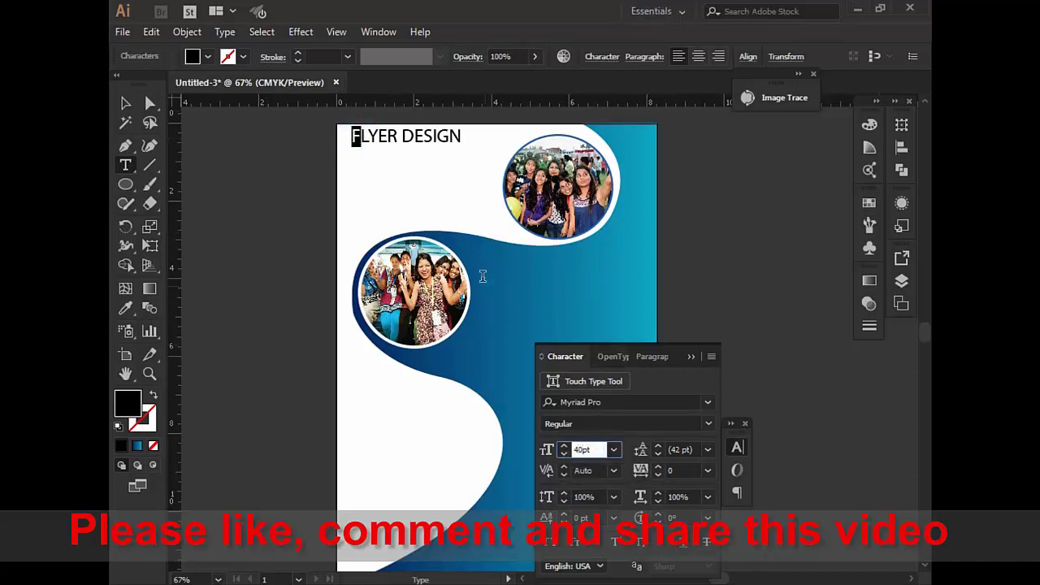
left_click_drag(416, 136, 400, 137)
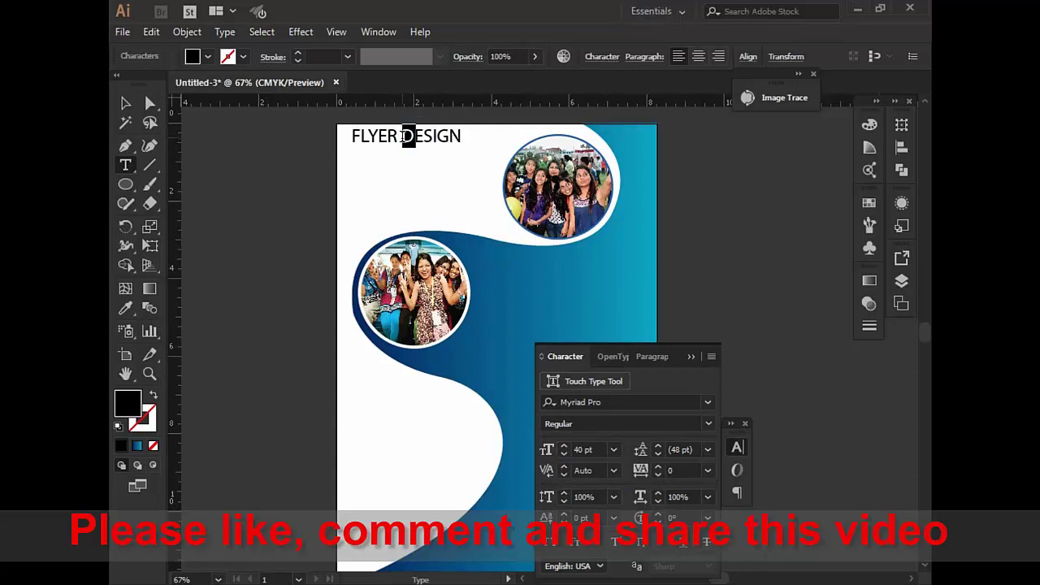
left_click(575, 449)
type("0")
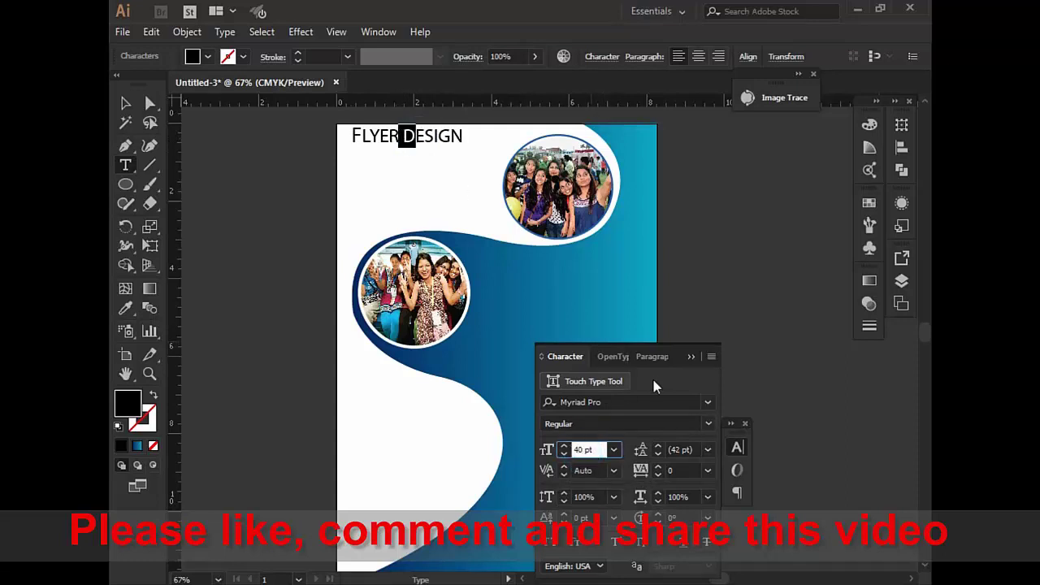
key("Return")
Make the whole title Bold and move it slightly lower on the page
left_click_drag(469, 137, 284, 144)
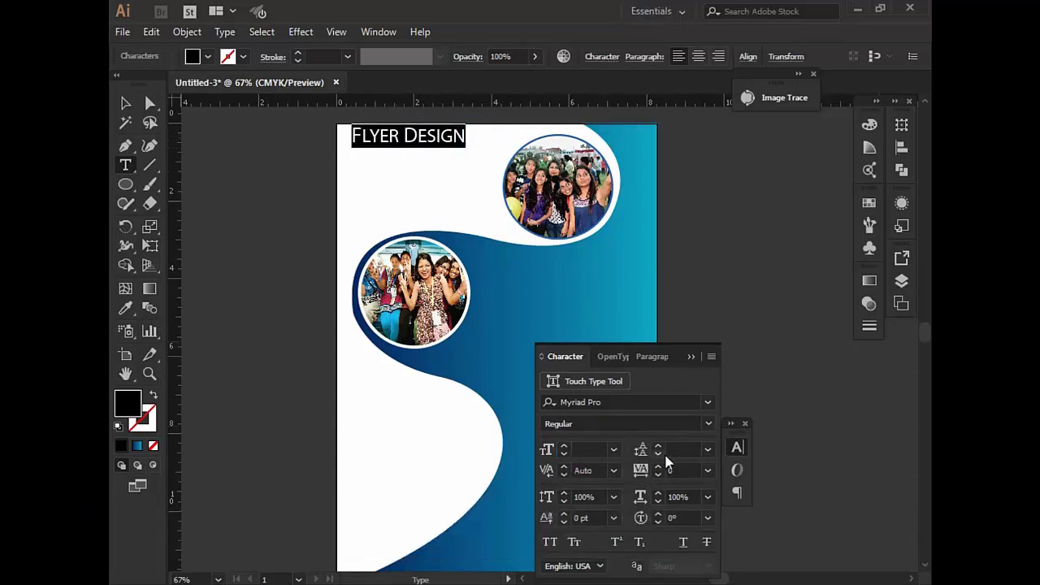
left_click(708, 423)
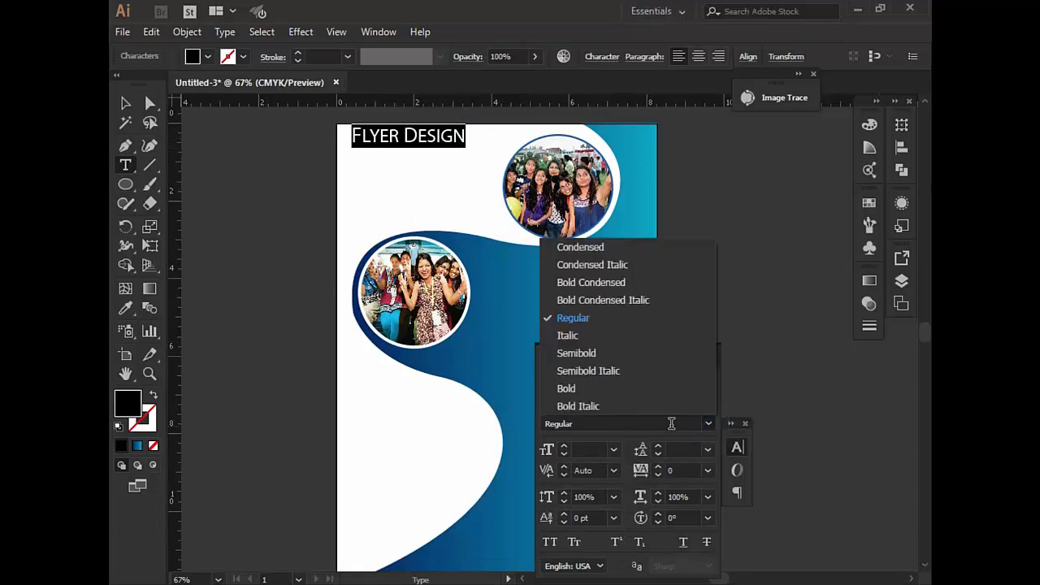
left_click(581, 386)
left_click(126, 104)
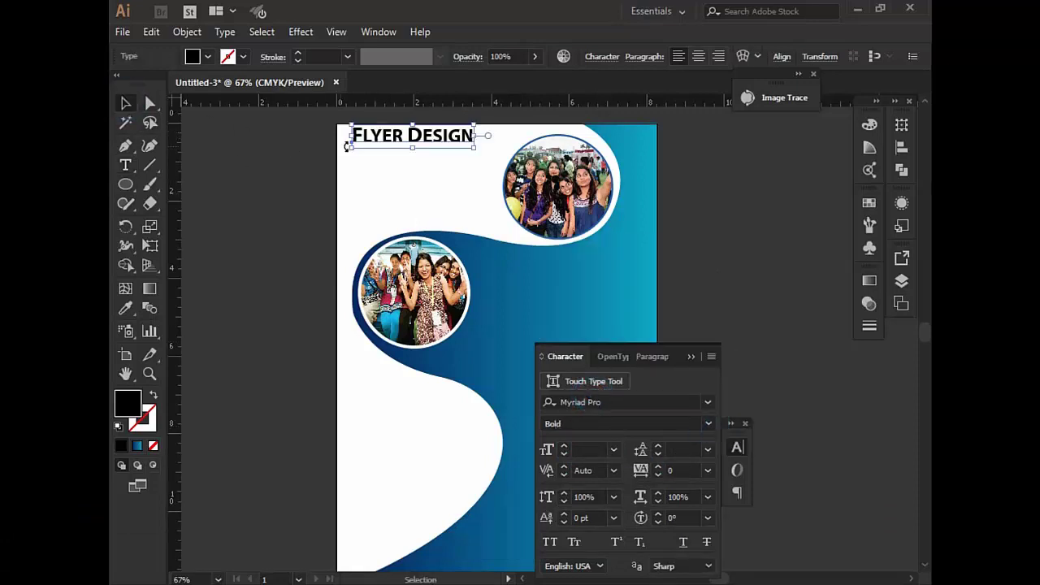
left_click_drag(376, 151, 425, 165)
left_click(290, 232)
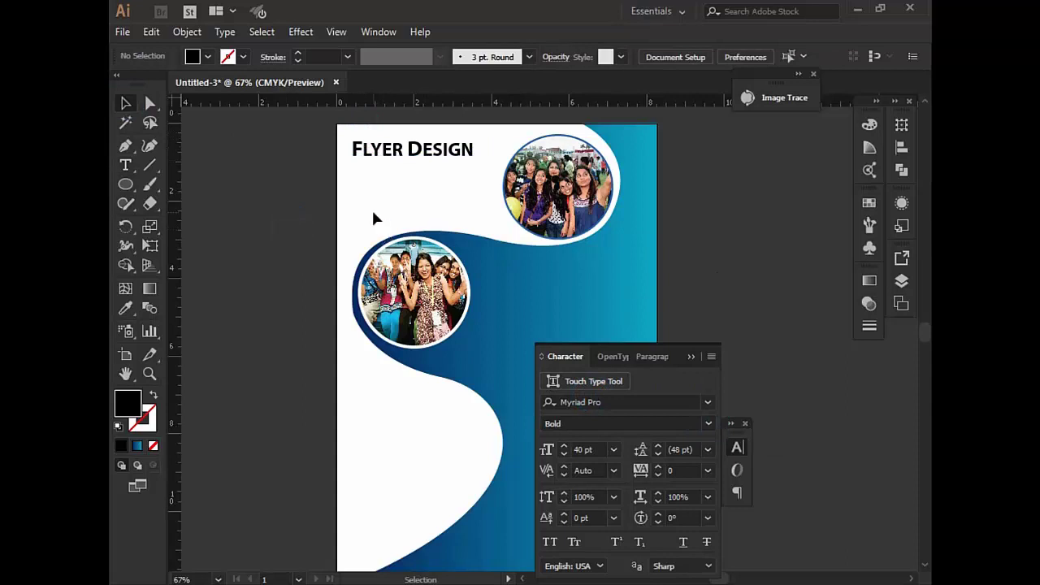
left_click(692, 356)
Eyedropper a dark colour from the artwork onto the word FLYER
left_click(655, 221)
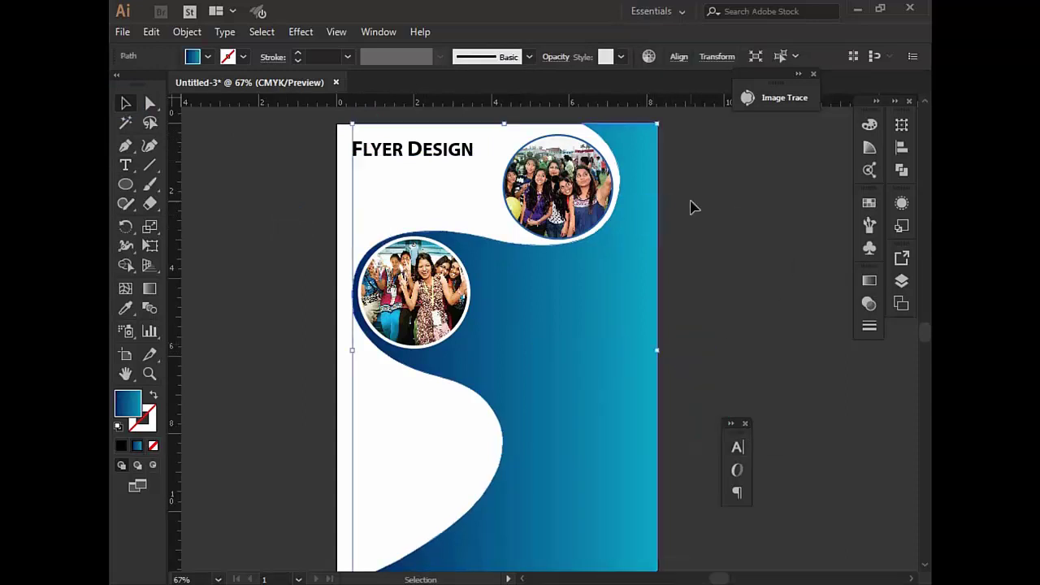
left_click(690, 207)
left_click(407, 150)
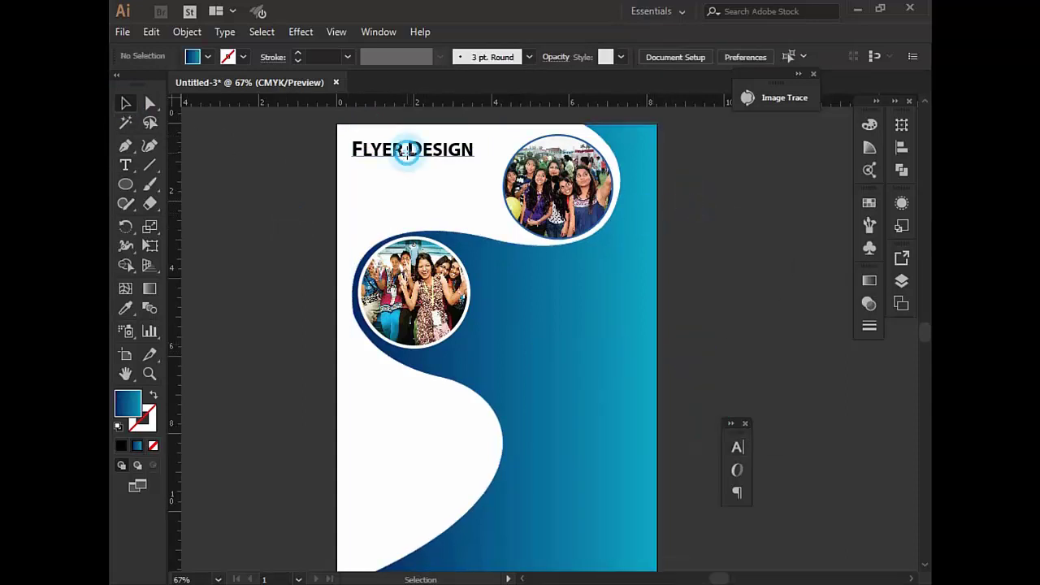
left_click(126, 165)
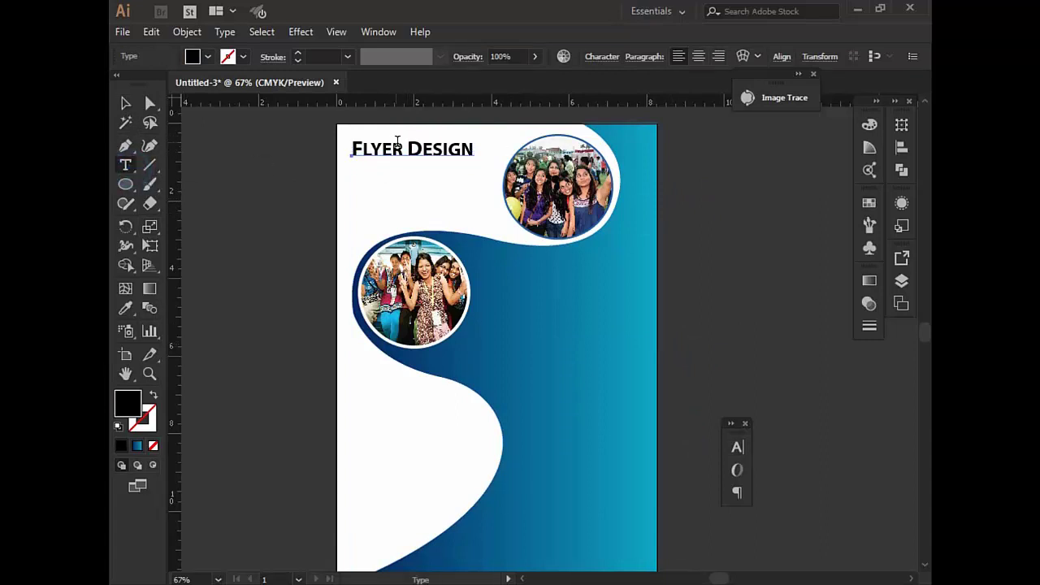
left_click_drag(404, 150, 309, 161)
left_click(127, 311)
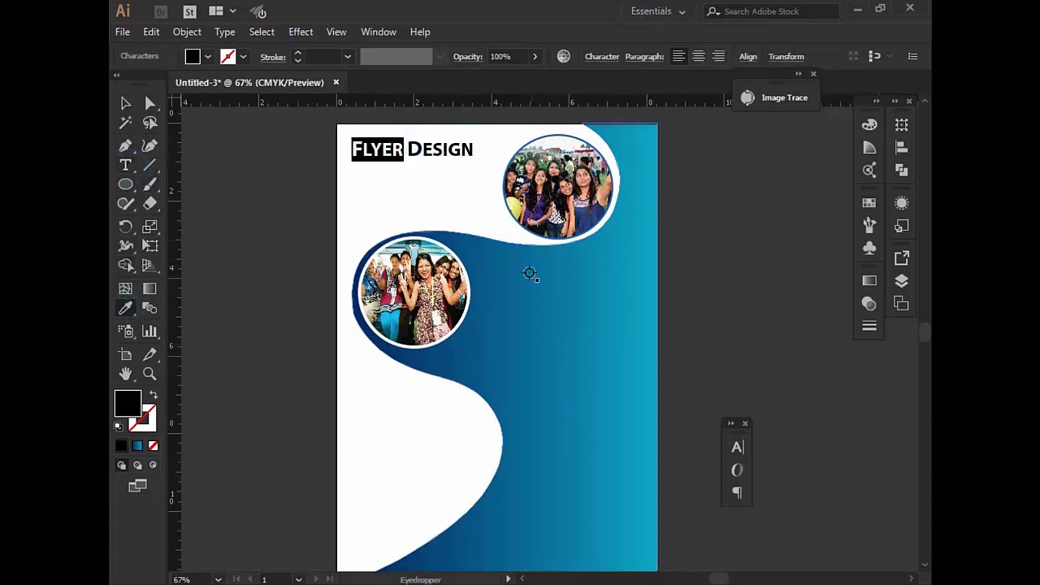
left_click(529, 276)
key("v")
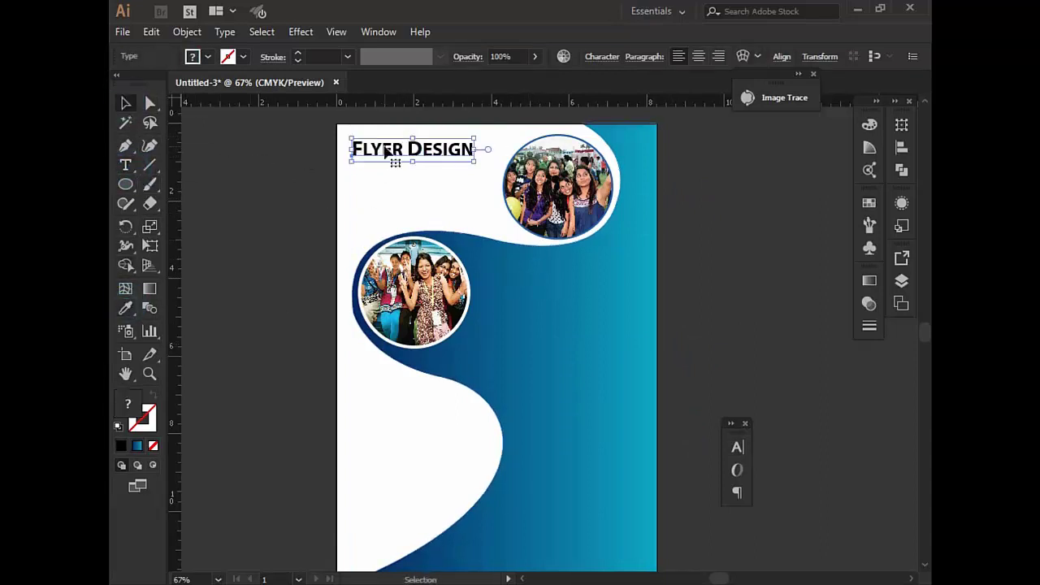
Colour the word FLYER deep blue, C100 M46 Y0 K16
double_click(401, 152)
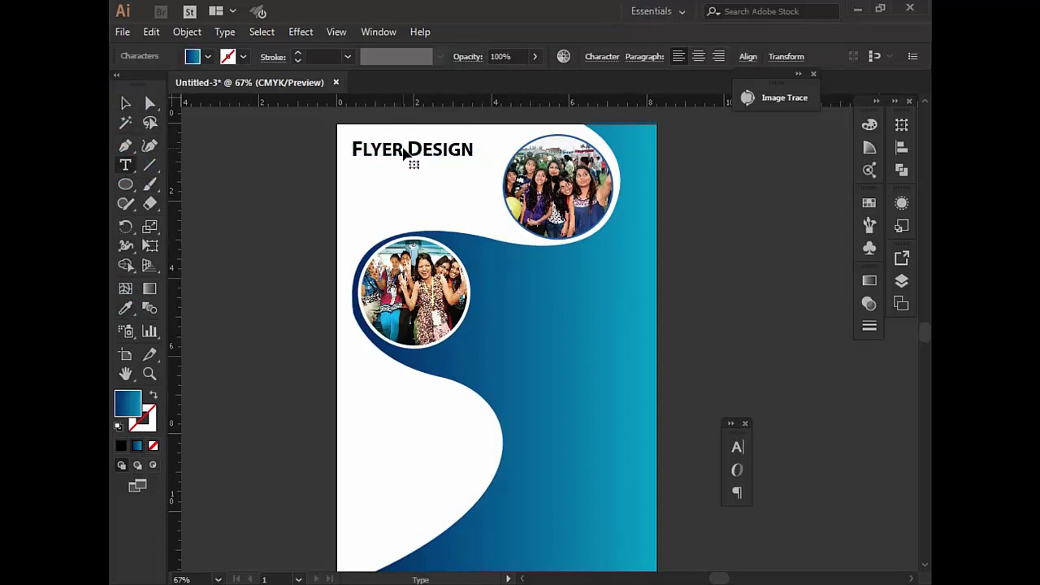
left_click_drag(352, 153, 406, 153)
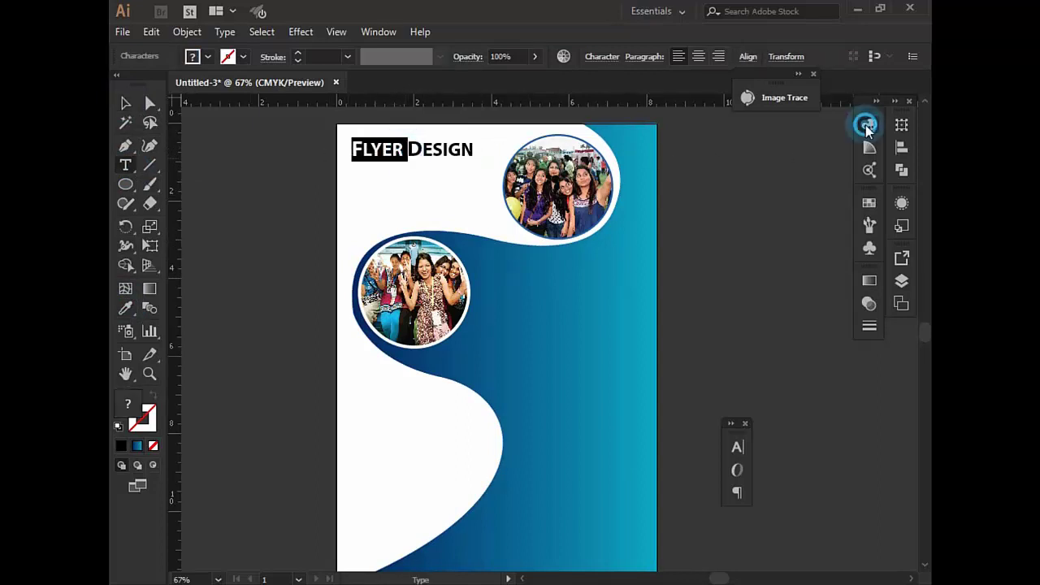
left_click(868, 124)
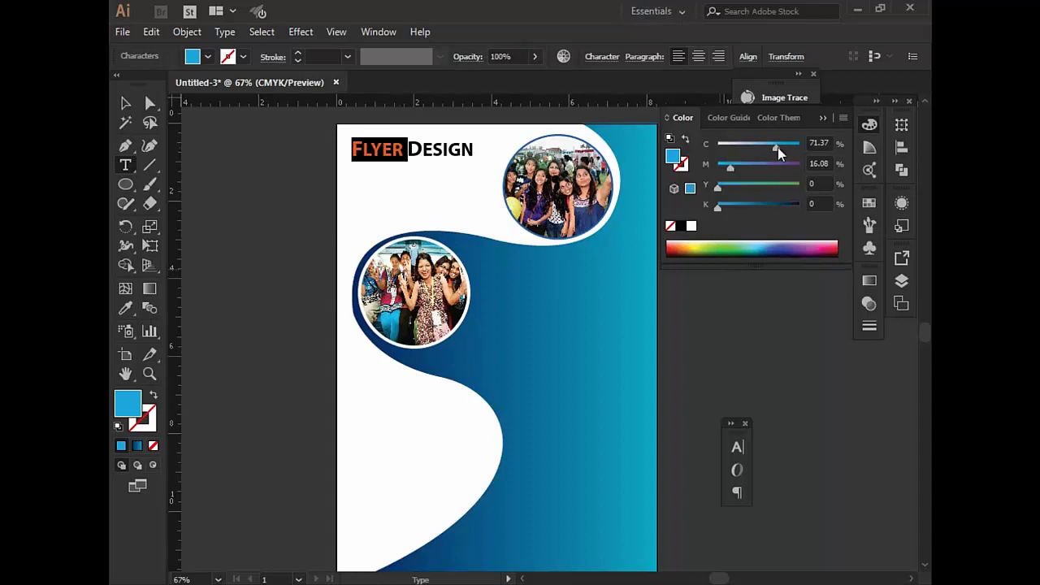
left_click_drag(777, 147, 800, 147)
left_click_drag(730, 165, 755, 165)
left_click_drag(716, 205, 731, 205)
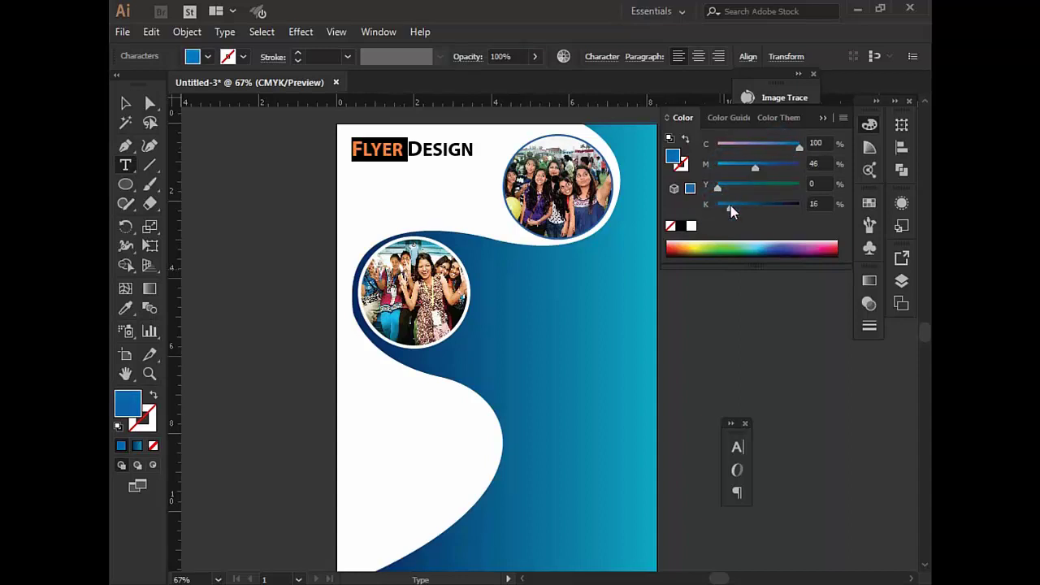
left_click(357, 162)
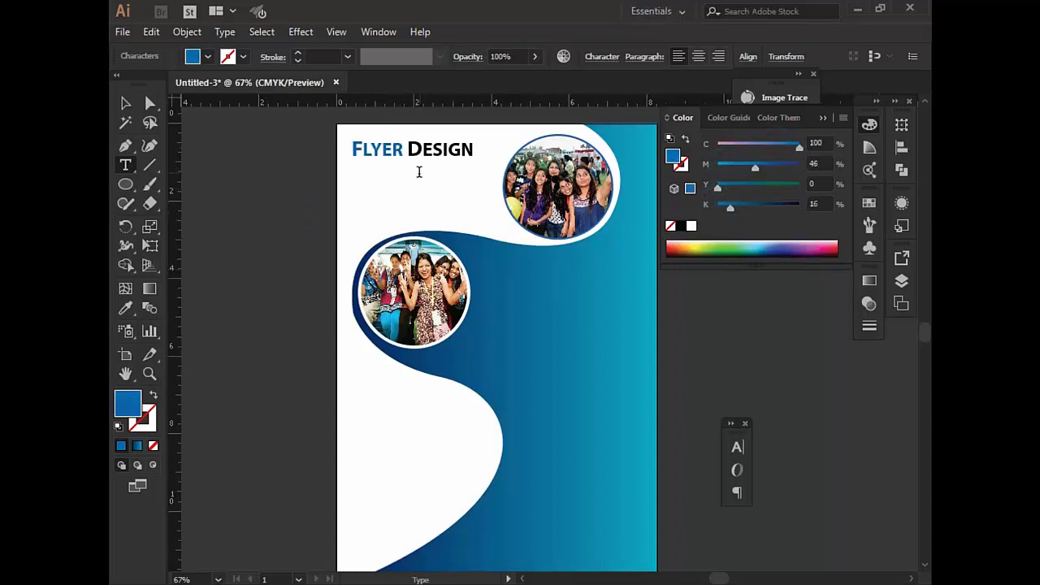
Set the word DESIGN to near-black, K 91
double_click(410, 149)
left_click_drag(781, 206, 794, 206)
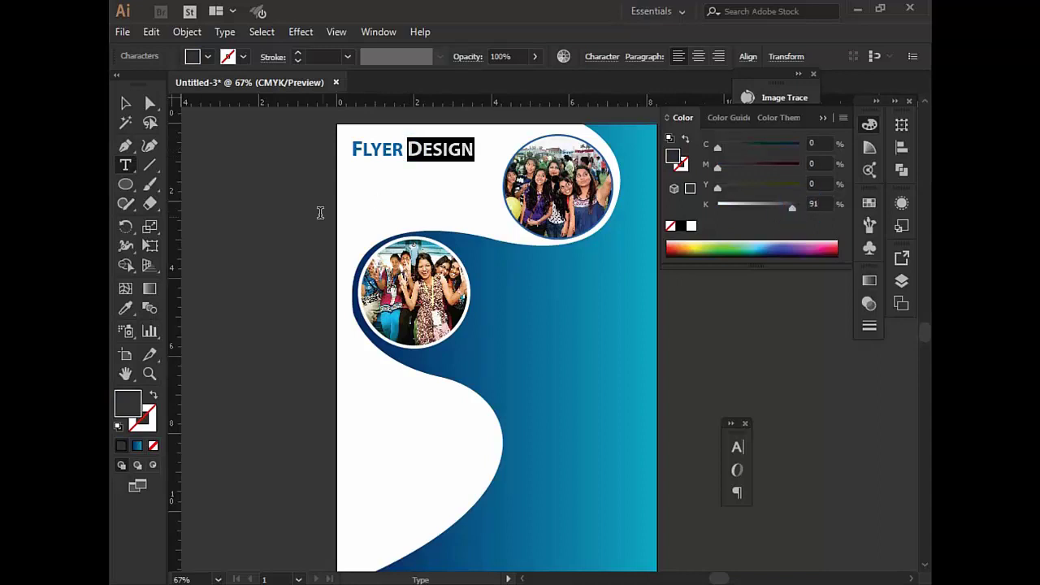
key("Home")
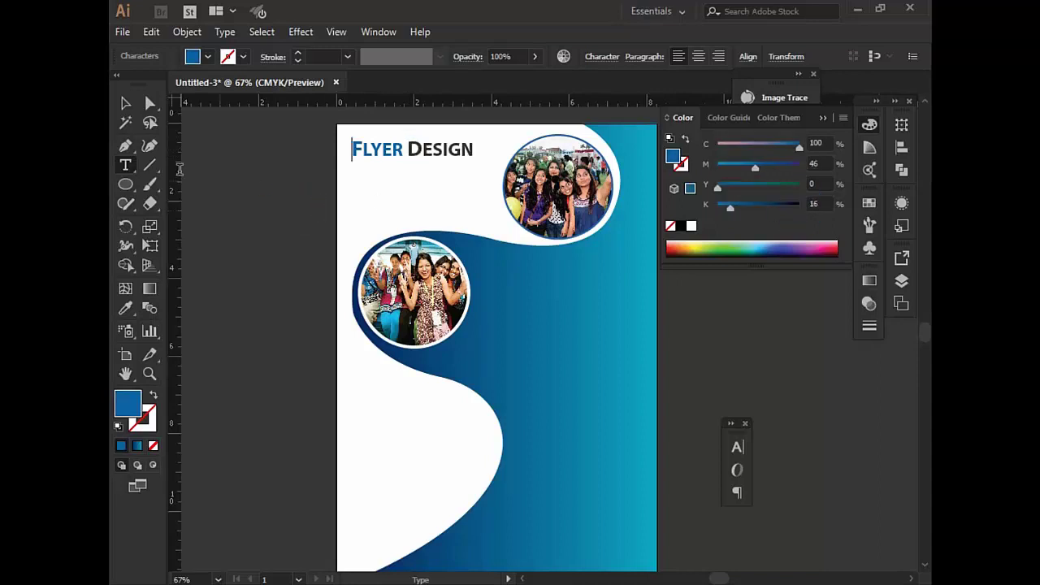
left_click(131, 161)
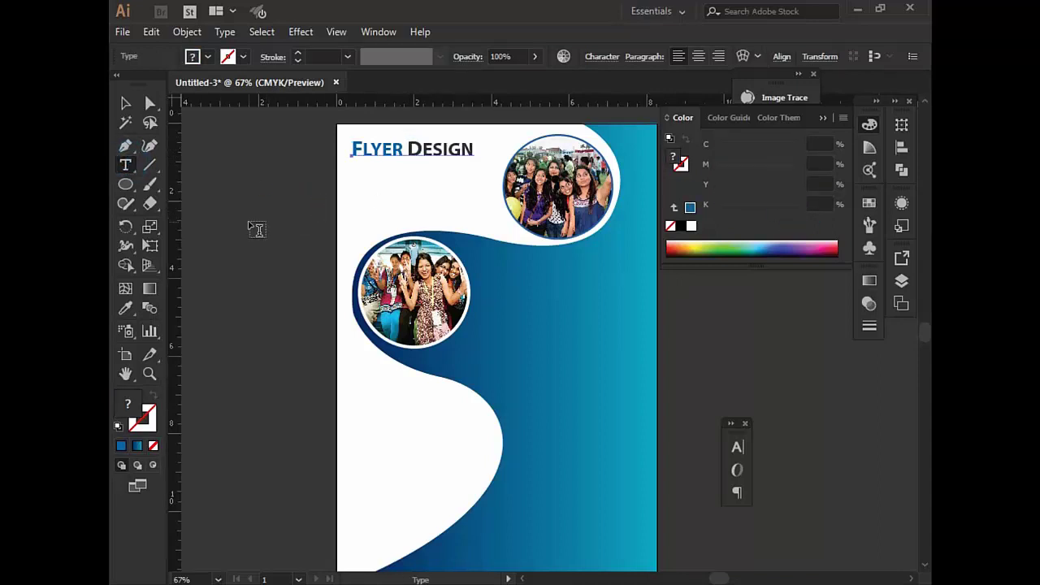
Add a Regular 14 pt 'Lorem ipsum some text is here' line above the left photo
left_click(248, 220)
left_click(374, 216)
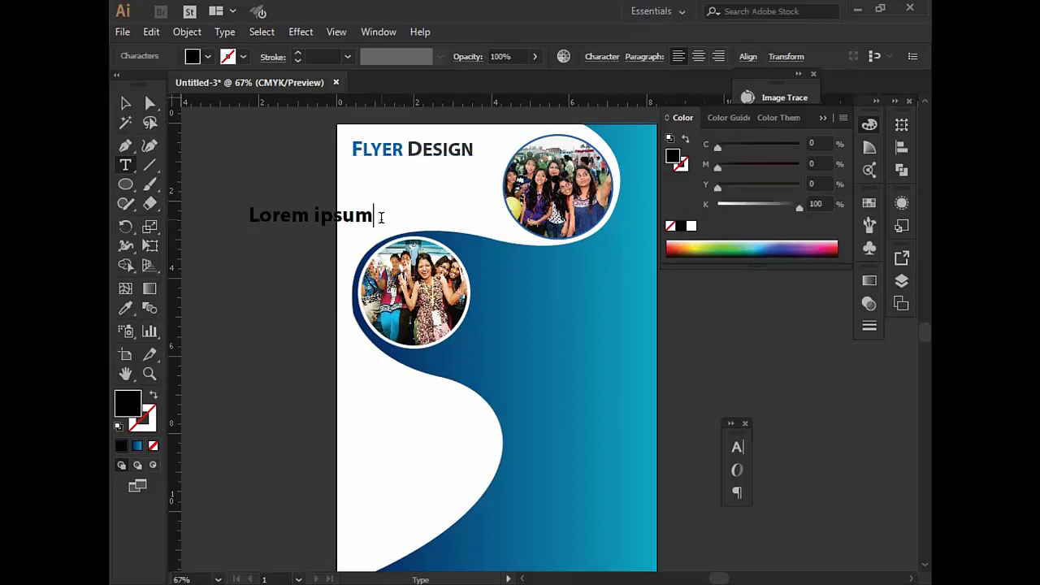
left_click_drag(342, 216, 234, 225)
left_click(382, 221)
key("ctrl+t")
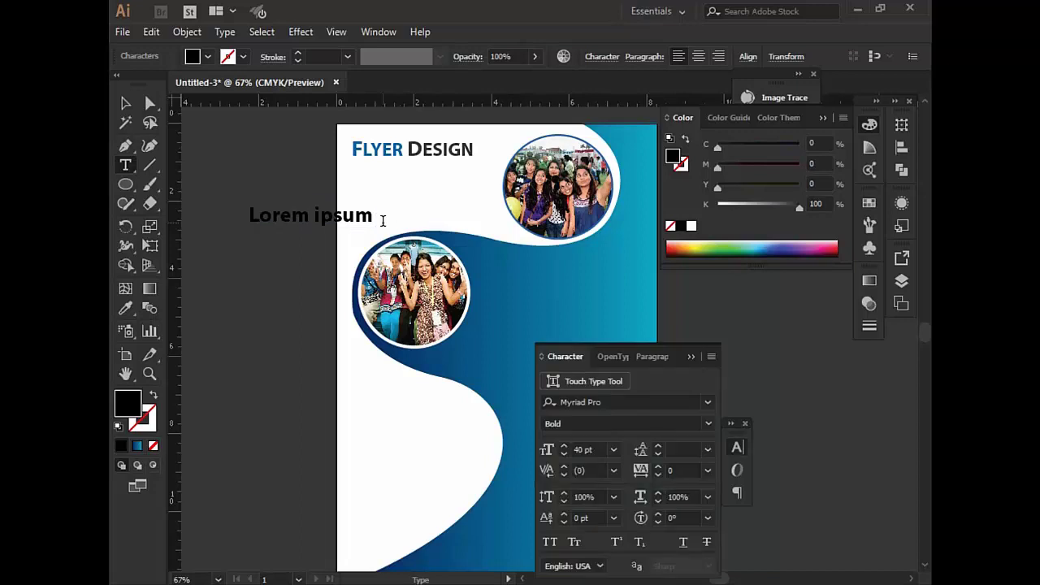
left_click(706, 424)
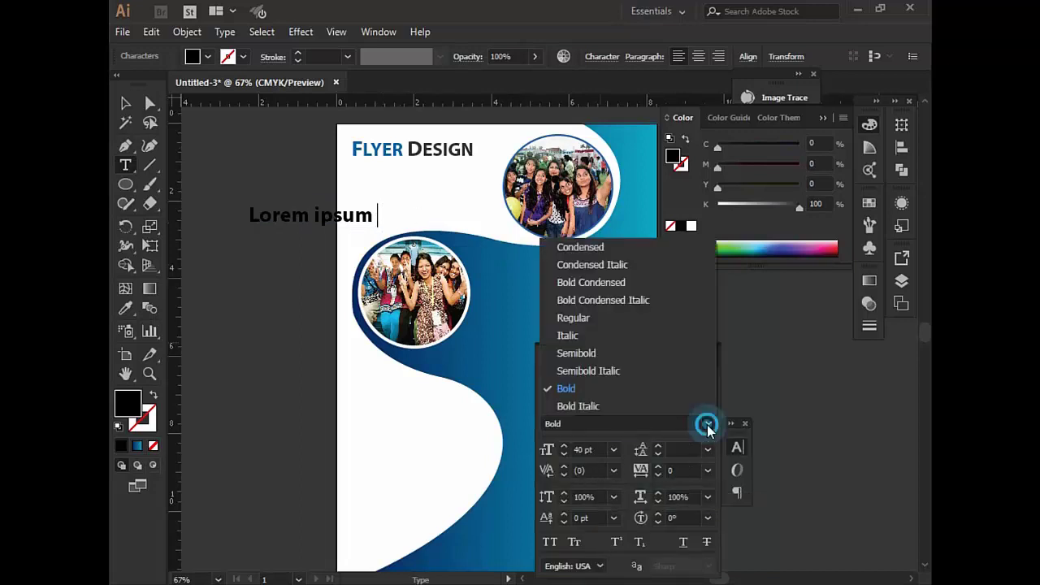
left_click(577, 319)
type("some text is her")
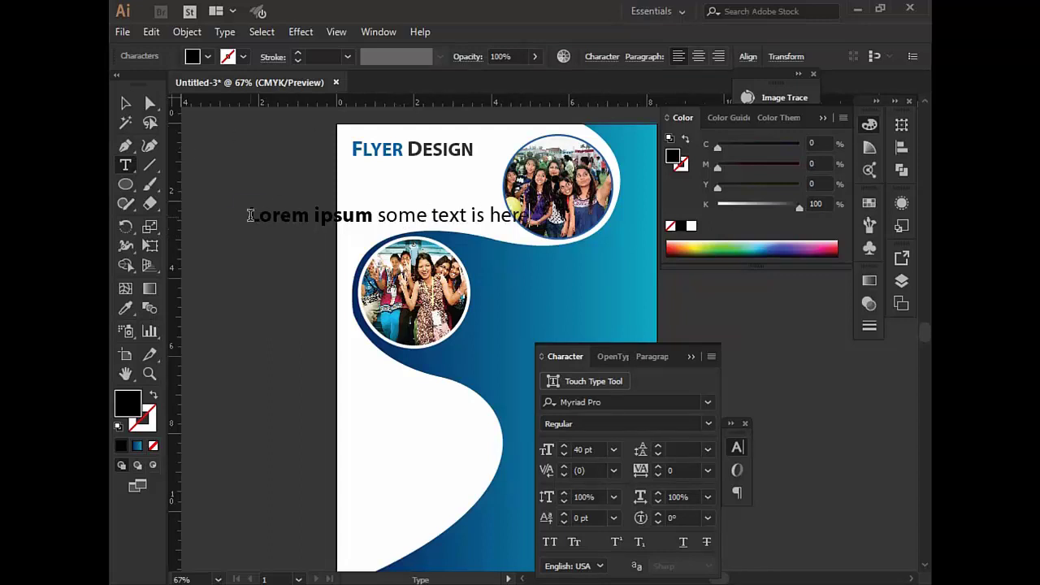
left_click_drag(250, 215, 624, 282)
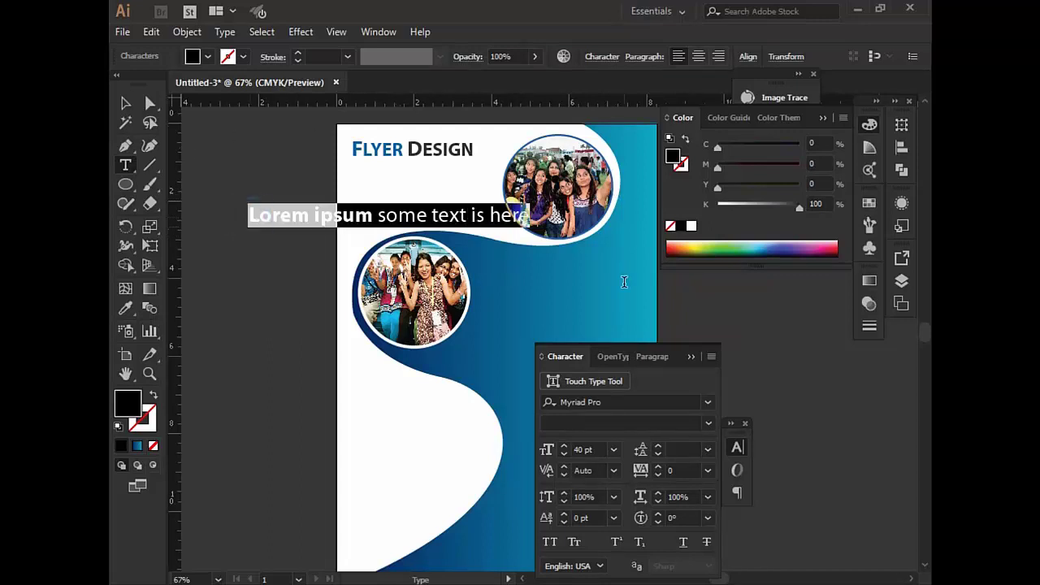
left_click(710, 423)
left_click(614, 319)
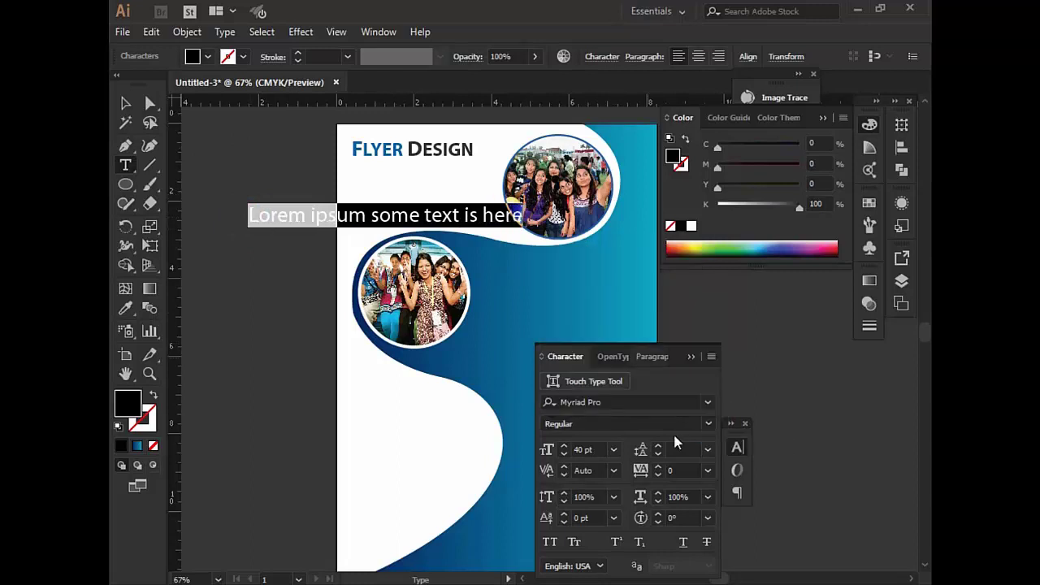
double_click(584, 449)
type("14")
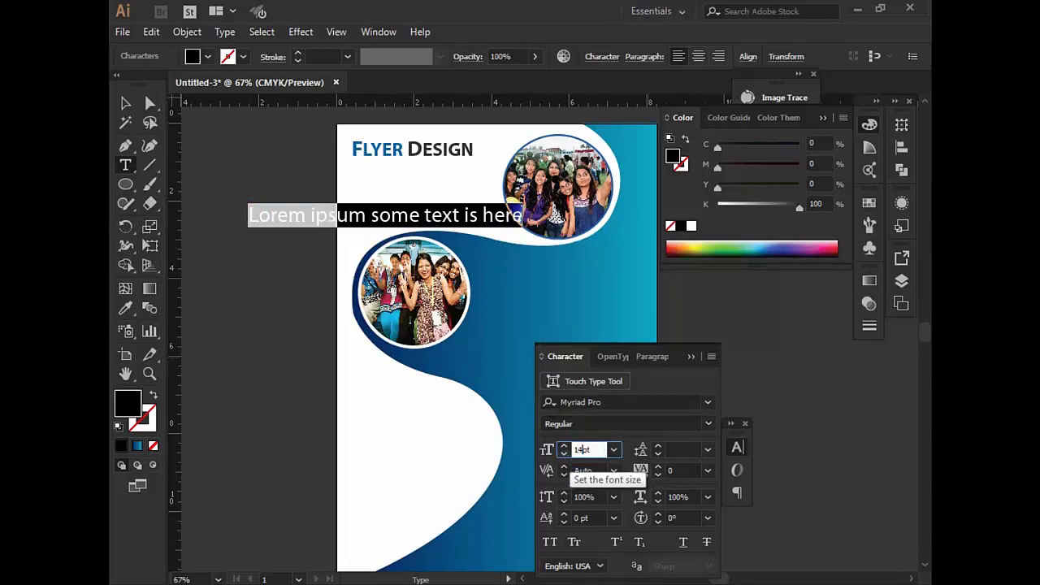
key("Return")
Duplicate the lorem line onto a second line below it
scroll(182, 221, "left", 2)
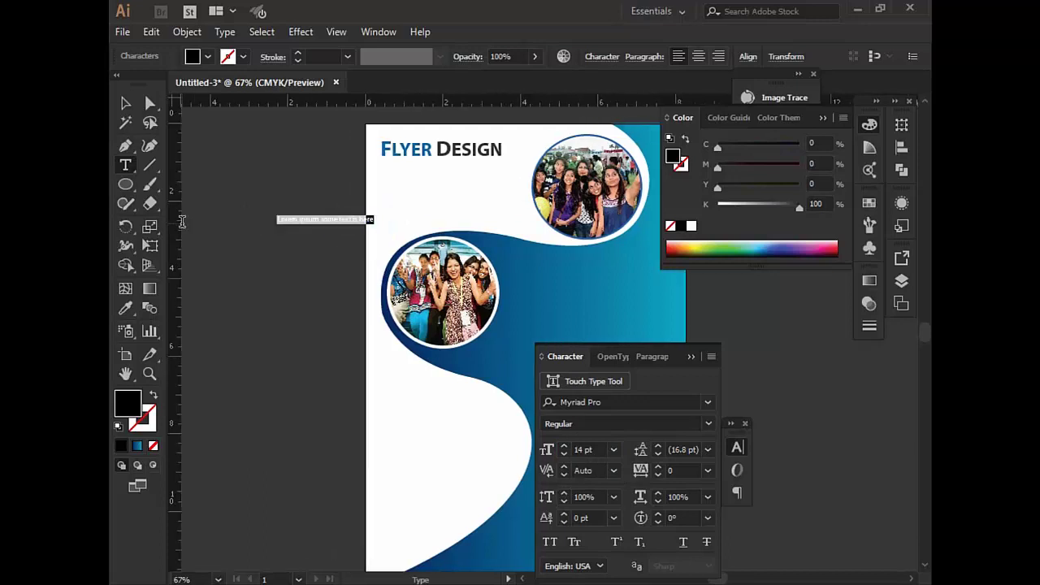
key("ctrl+c")
left_click(383, 218)
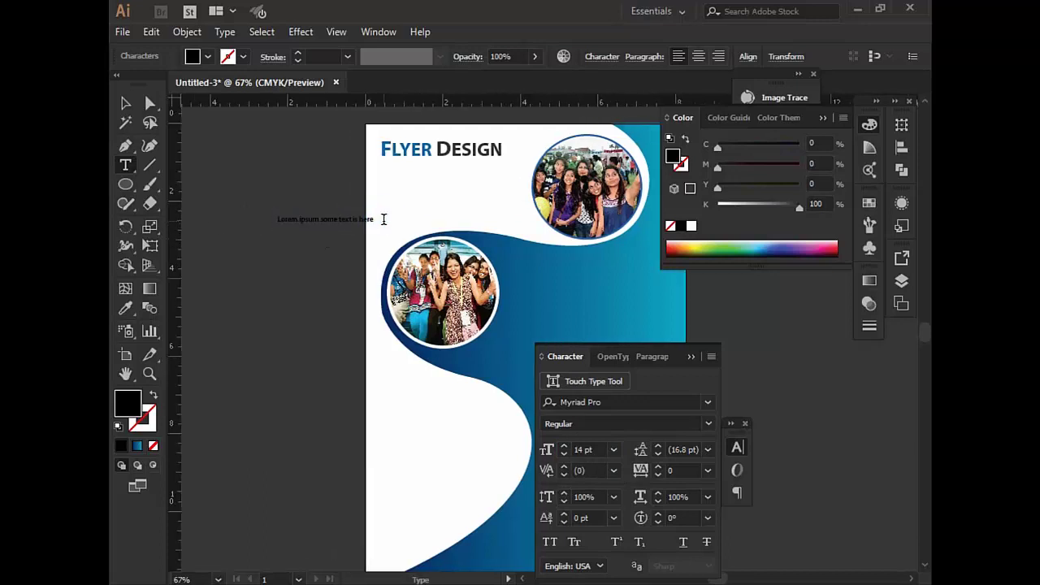
key("Return")
key("ctrl+v")
Move the lorem block under the title and set it to 87% black
left_click(126, 103)
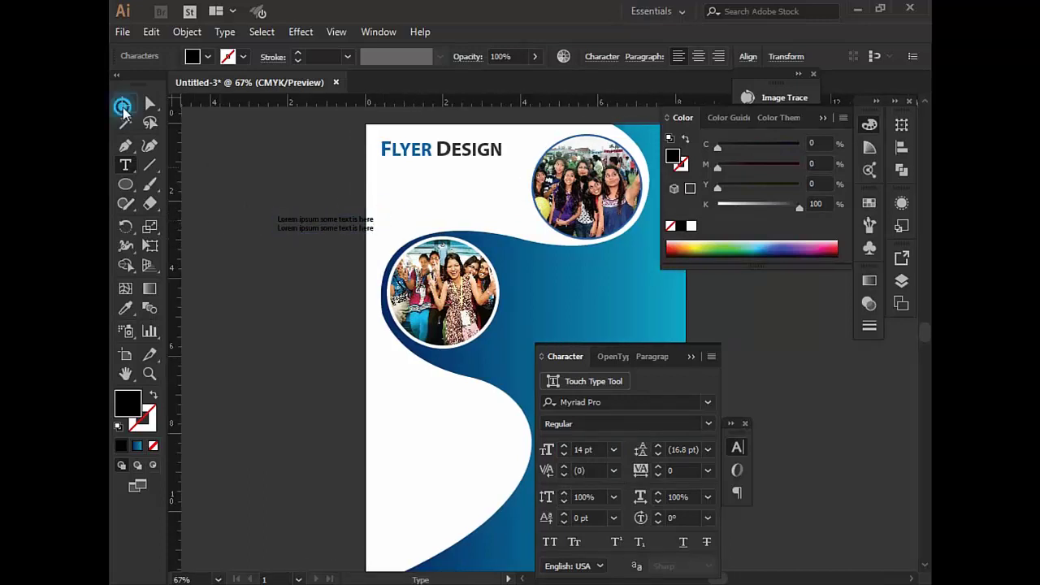
left_click_drag(334, 232, 439, 178)
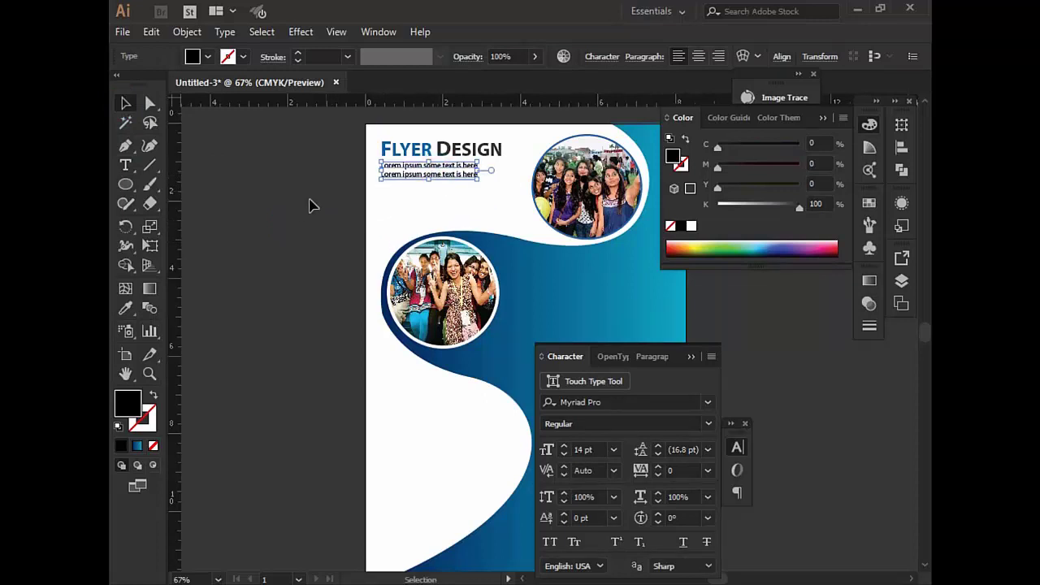
left_click(448, 195)
left_click(429, 169)
left_click_drag(798, 207, 790, 211)
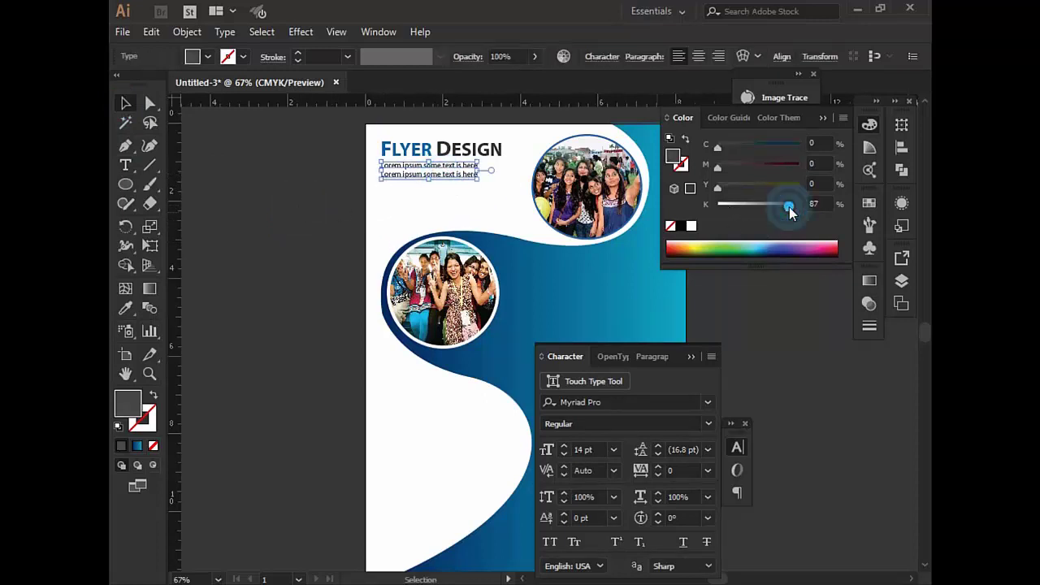
left_click(268, 273)
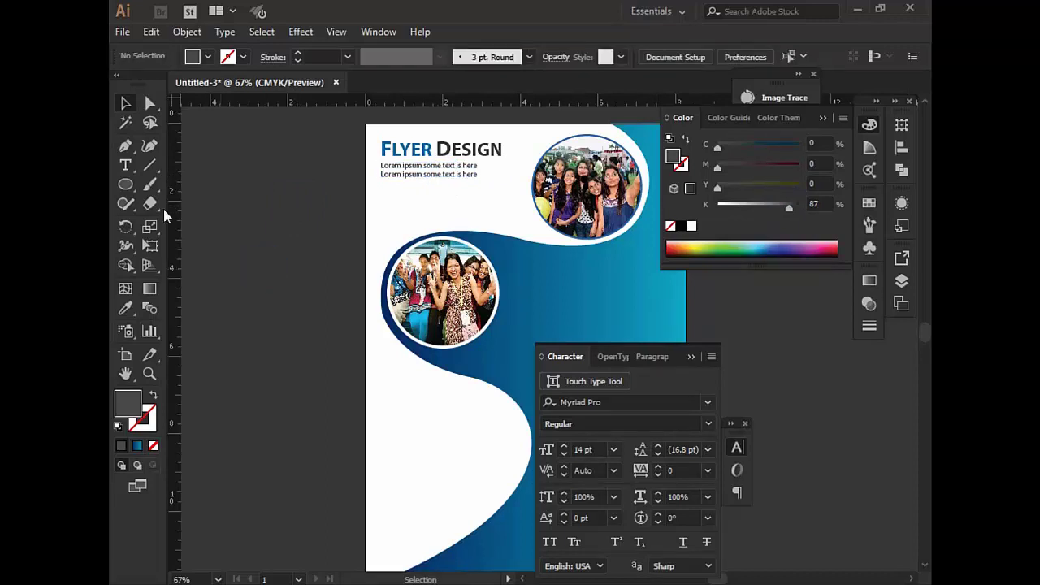
Type 'First headline' and move it onto the flyer below the lorem ipsum lines
left_click(128, 167)
left_click(242, 208)
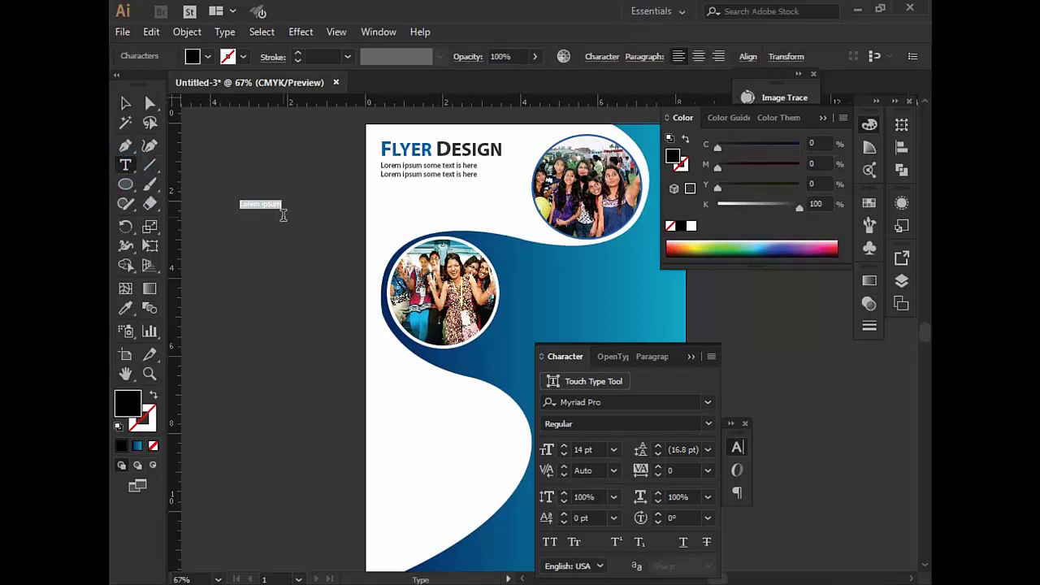
key("BackSpace")
key("Escape")
left_click(122, 103)
left_click_drag(273, 205, 414, 201)
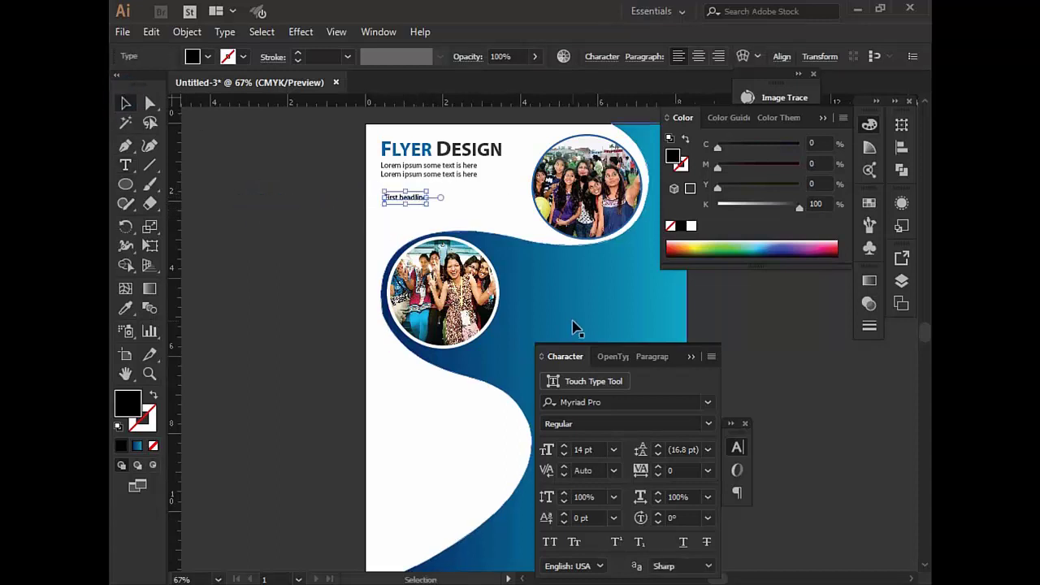
Set the headline to 25 pt and nudge it slightly lower
double_click(574, 450)
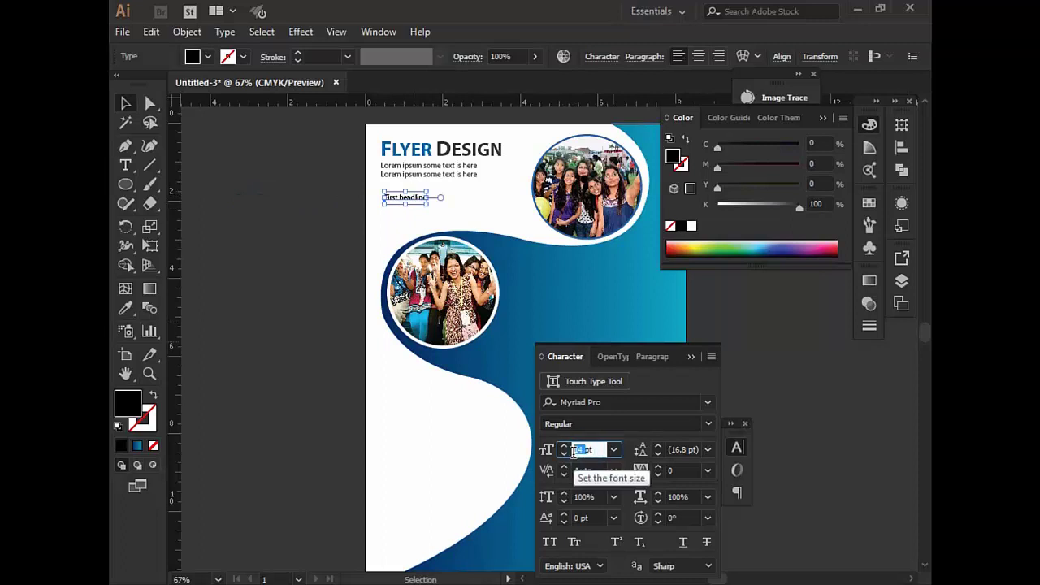
type("25")
key("Return")
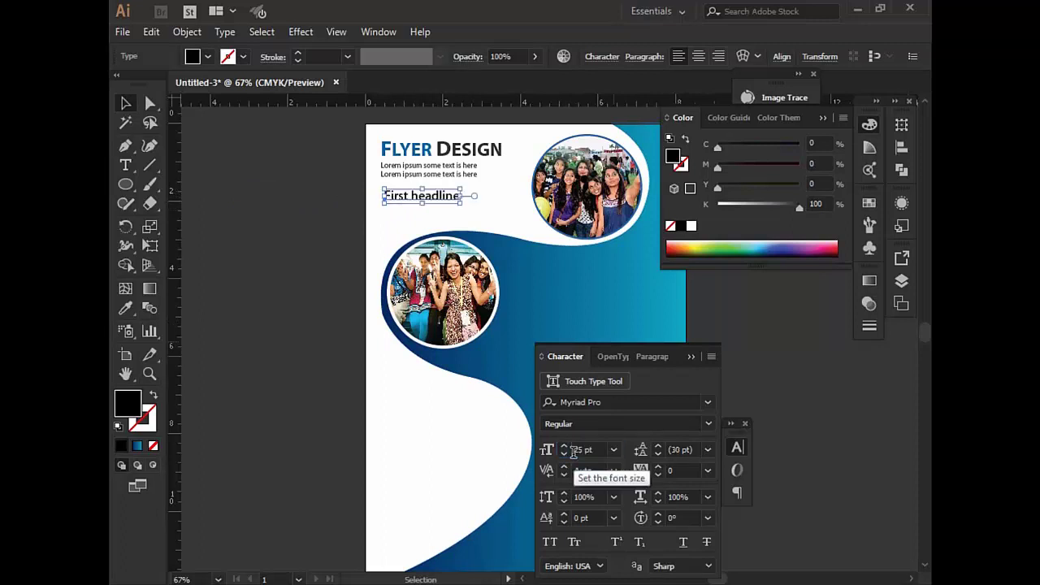
left_click(331, 247)
left_click_drag(425, 202, 426, 217)
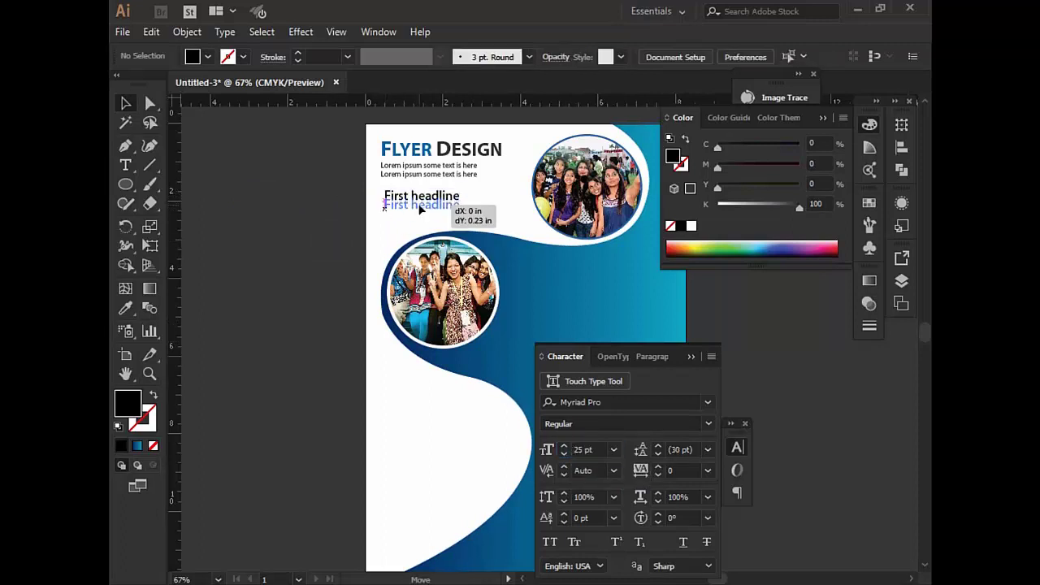
left_click(294, 223)
Draw a banner rectangle with the background's blue gradient and send it behind the headline
left_click_drag(133, 189, 173, 182)
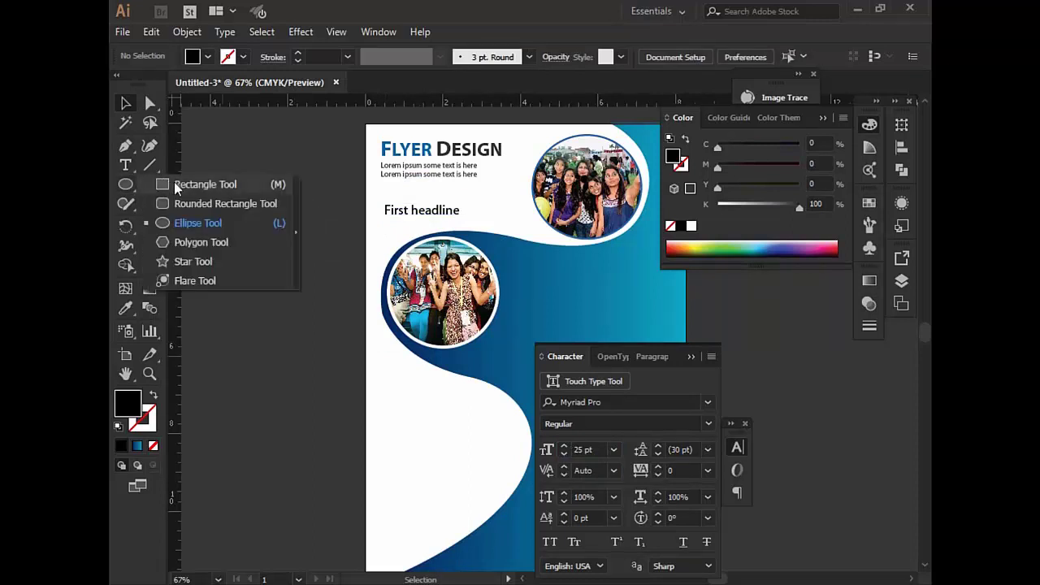
left_click_drag(365, 199, 499, 227)
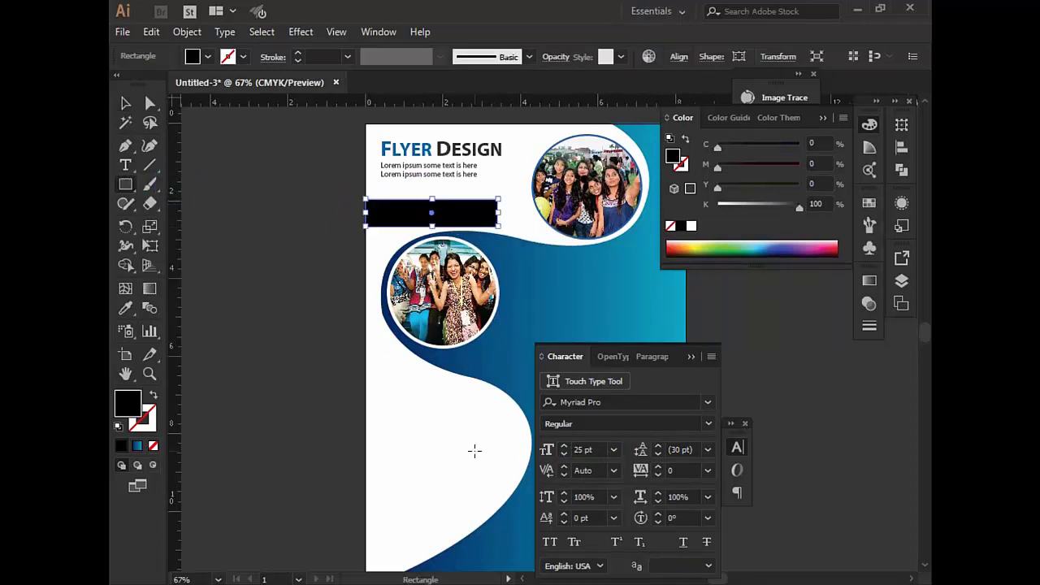
left_click(125, 308)
left_click(650, 305)
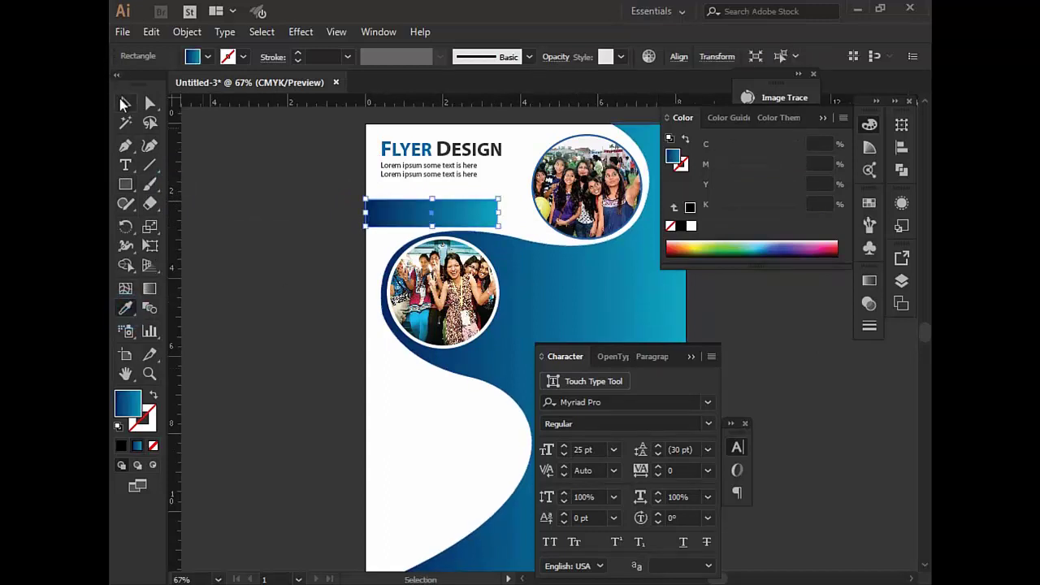
left_click(123, 104)
left_click(284, 254)
left_click(472, 216)
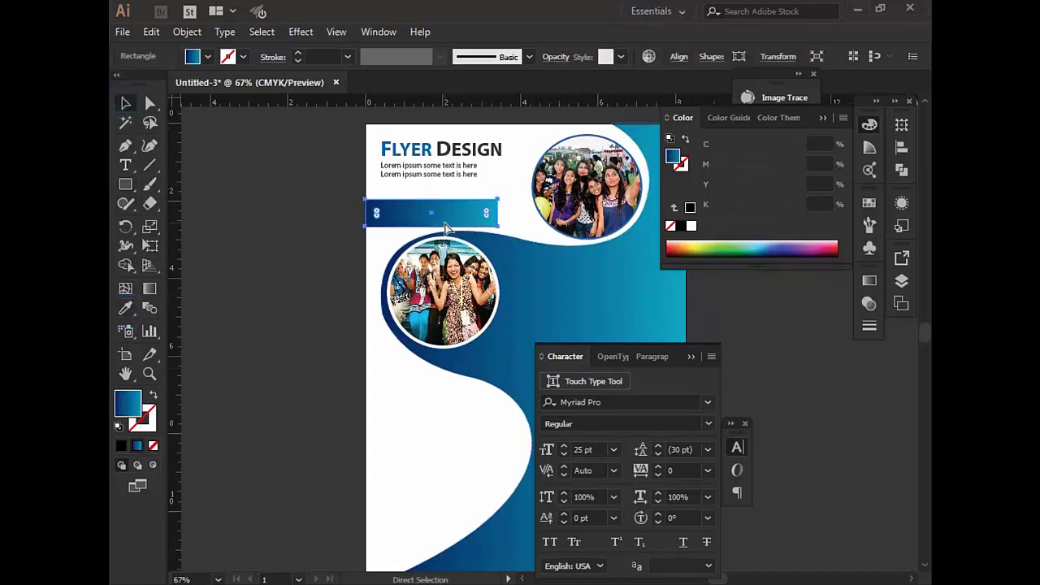
key("ctrl+shift+bracketleft")
Make the First headline bold and white, and enlarge it
left_click(399, 213)
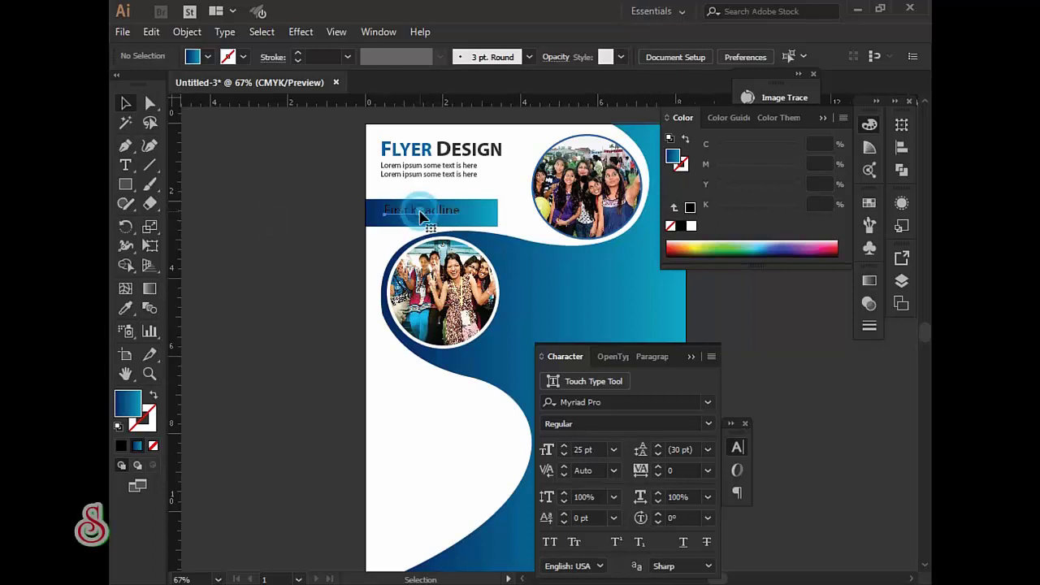
left_click(708, 424)
left_click(599, 385)
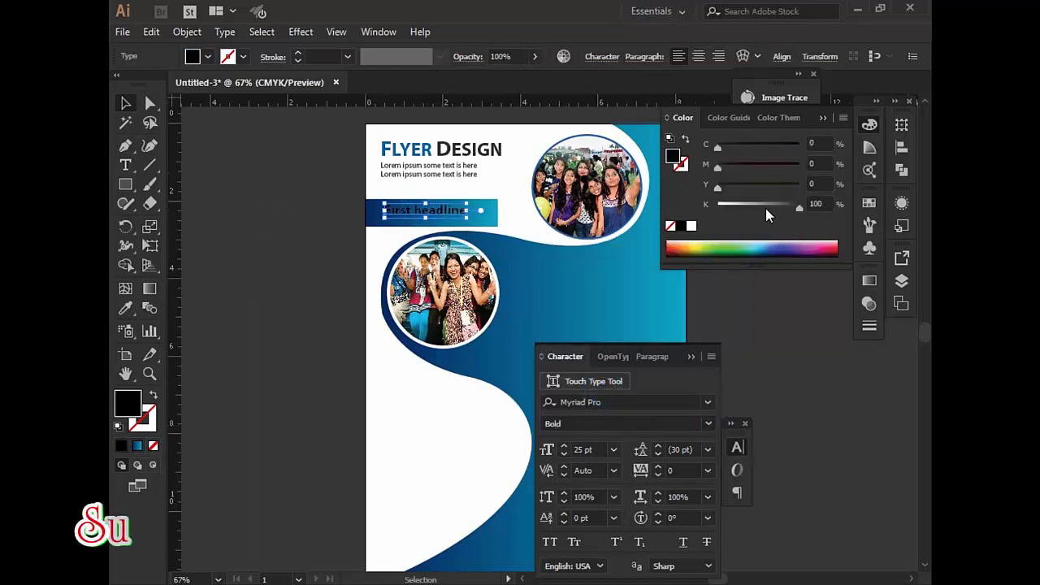
left_click(691, 226)
left_click(290, 239)
triple_click(425, 213)
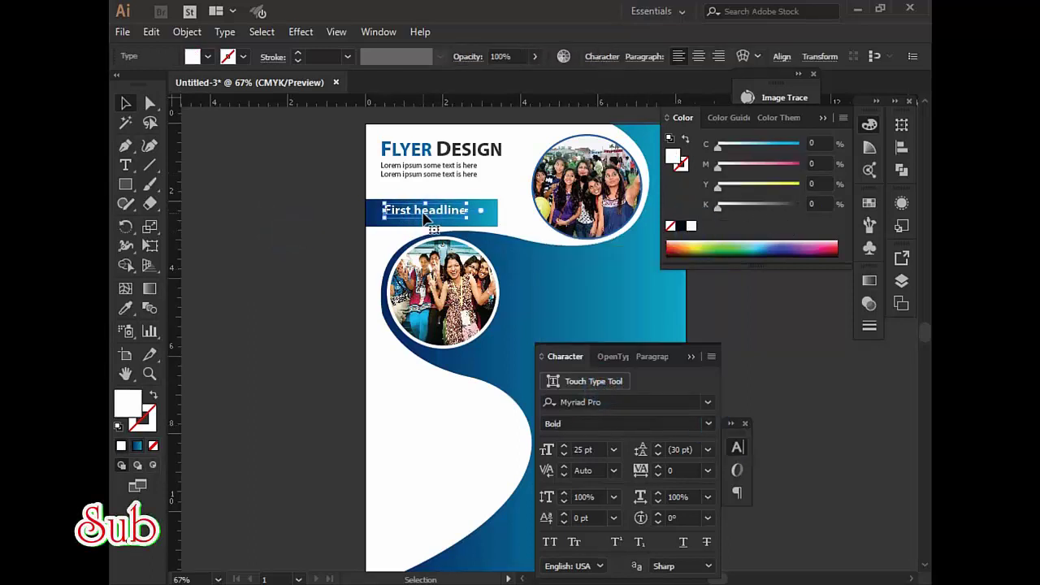
left_click_drag(466, 212, 486, 213)
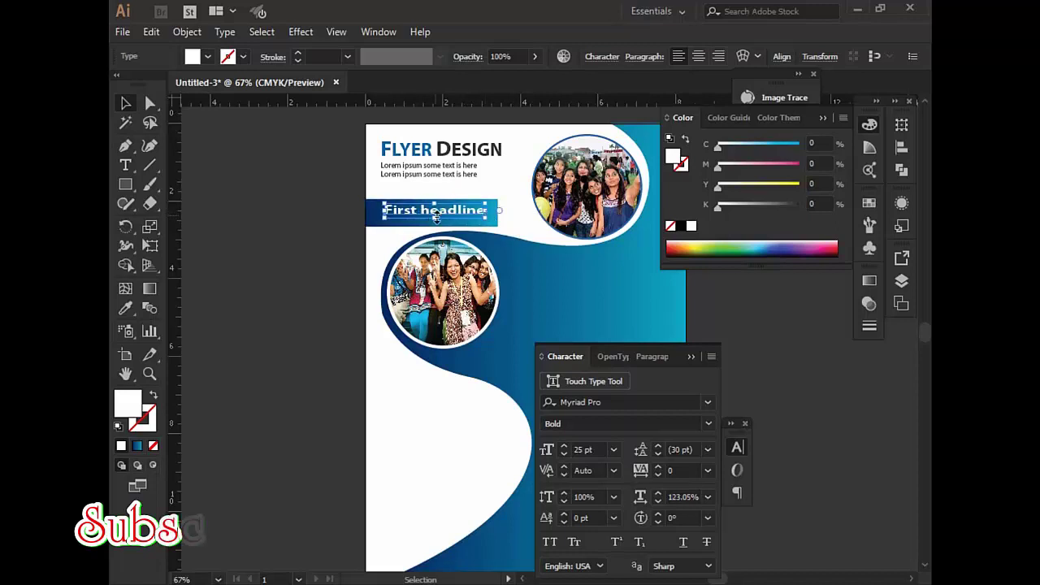
left_click(244, 232)
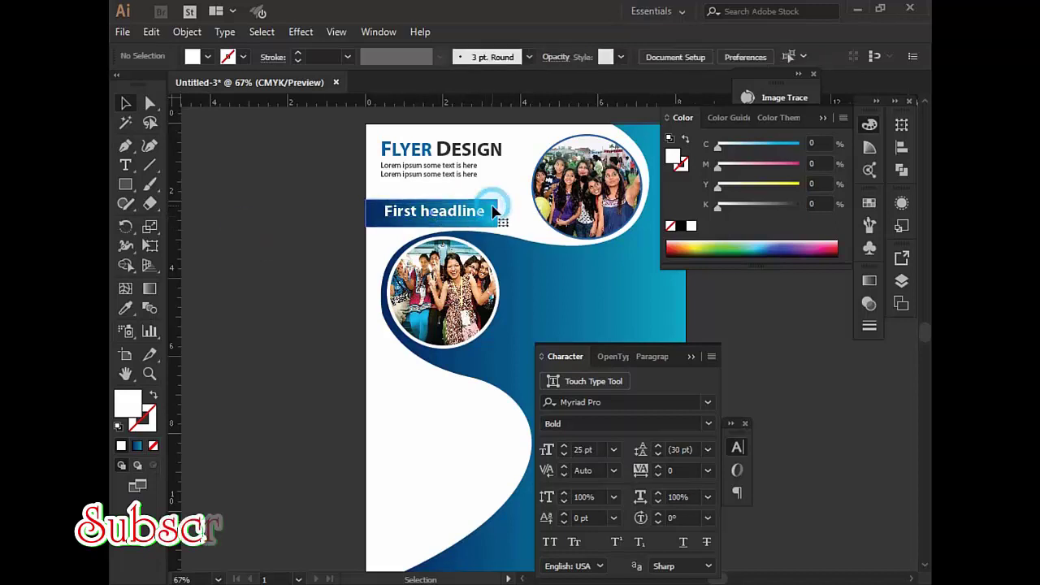
Widen the blue banner to the right and round only its right end
left_click(493, 221)
left_click_drag(501, 232, 523, 230)
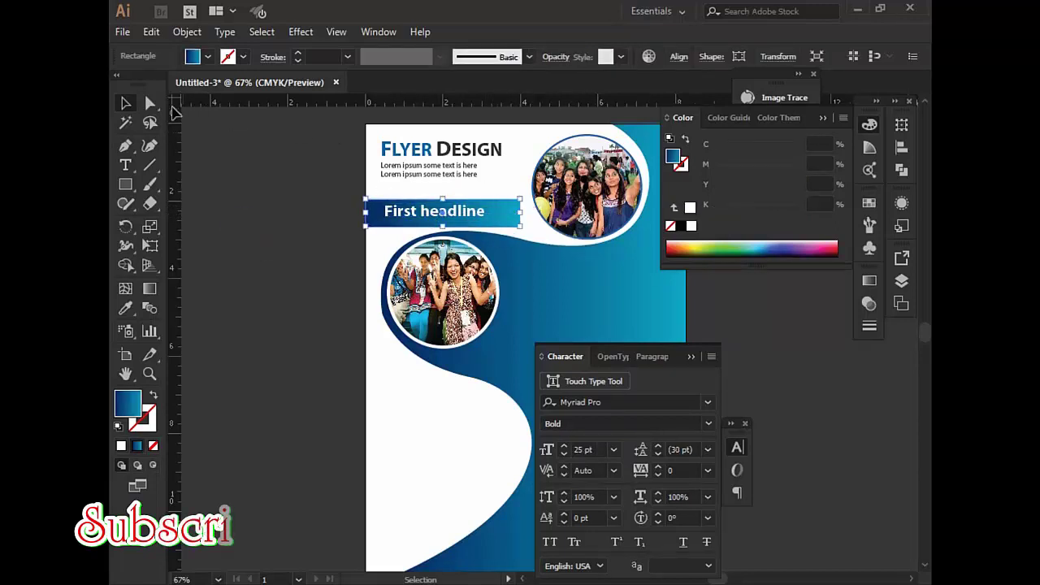
left_click(149, 103)
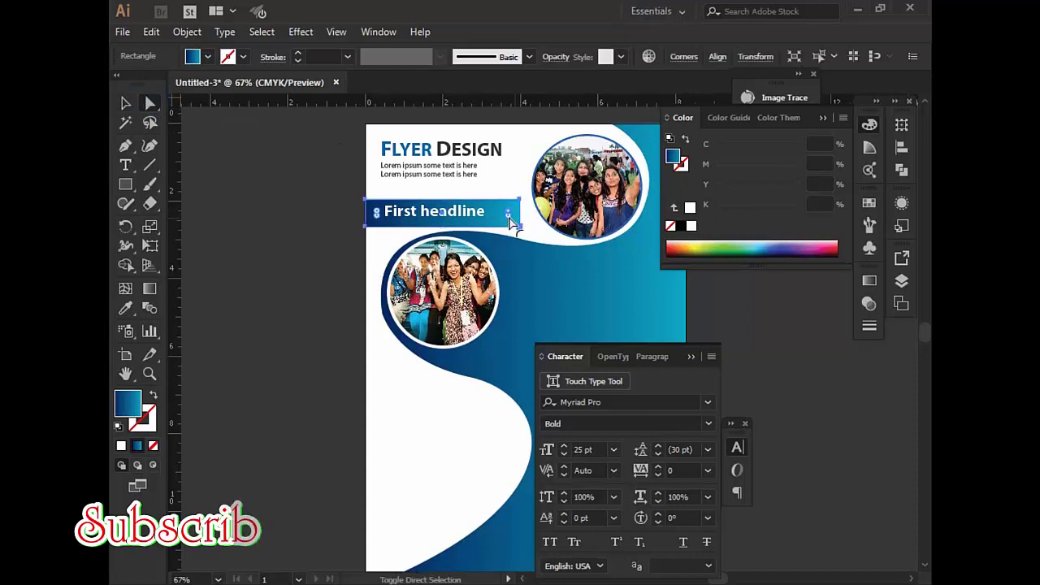
left_click_drag(509, 218, 490, 211)
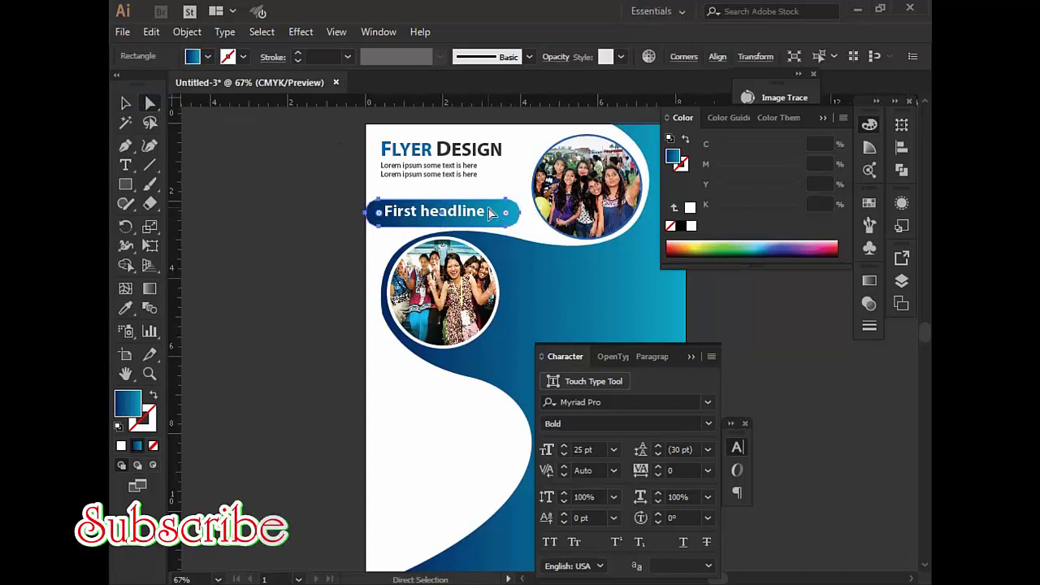
key("ctrl+z")
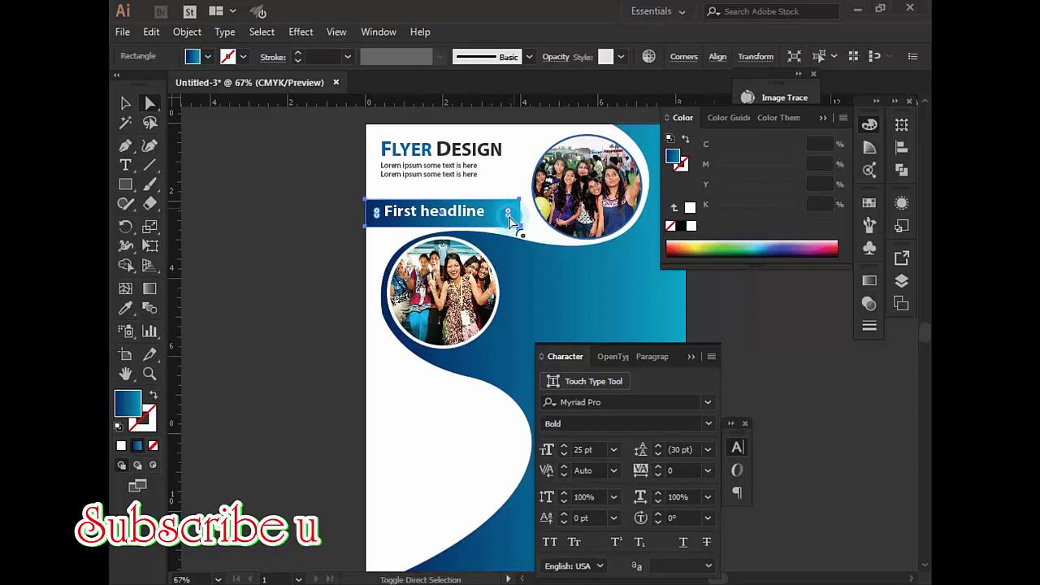
left_click_drag(512, 218, 496, 213)
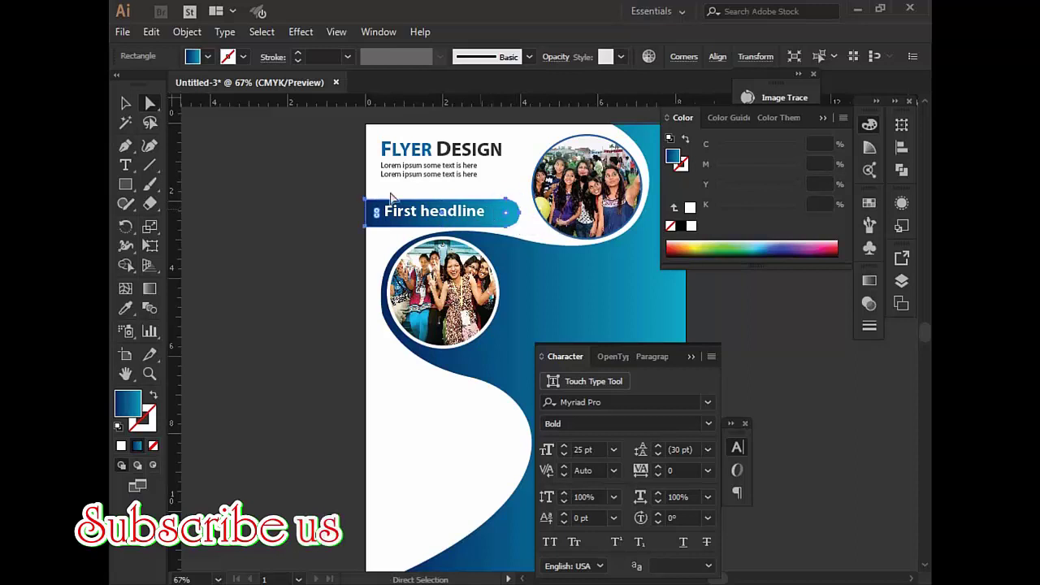
left_click(124, 106)
left_click(216, 180)
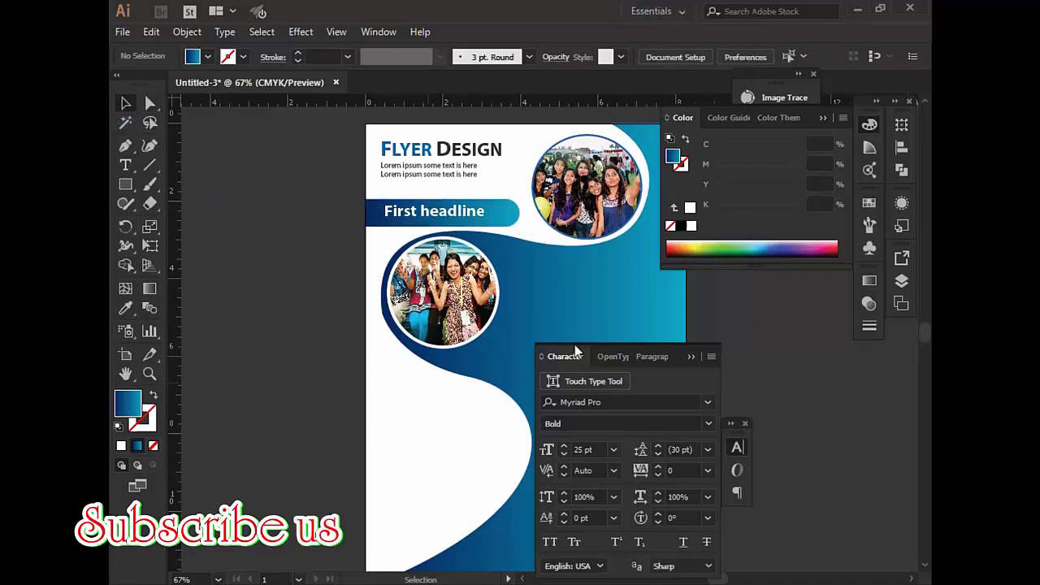
left_click(691, 356)
Copy the FLYER DESIGN title onto the blue area and make the word FLYER white
scroll(690, 336, "right", 3)
scroll(690, 337, "down", 1)
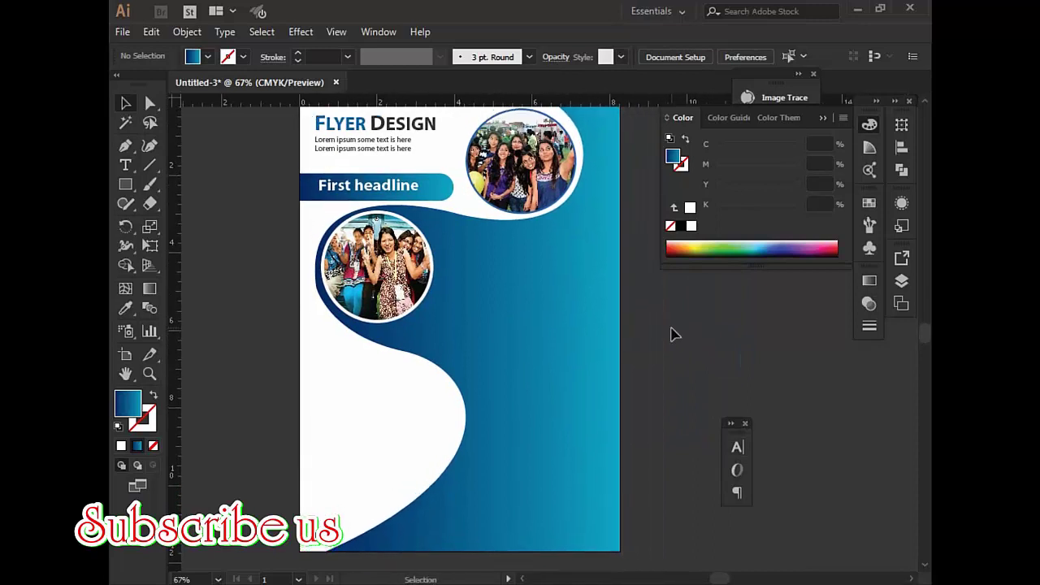
left_click(125, 165)
left_click(125, 104)
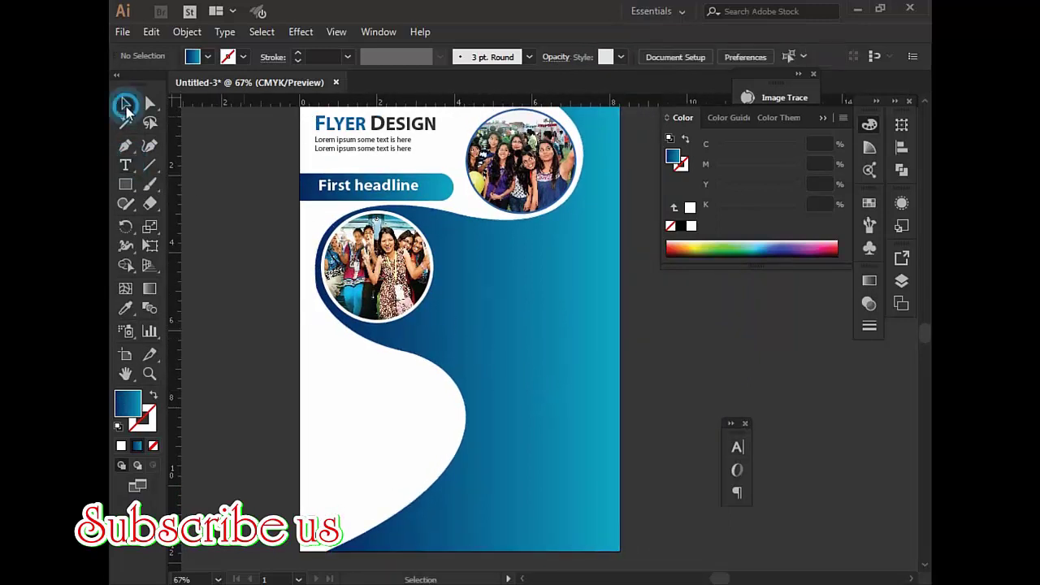
mouse_move(330, 134)
left_mouse_down()
mouse_move(475, 270)
mouse_move(437, 245)
left_mouse_up()
double_click(517, 254)
left_click(691, 227)
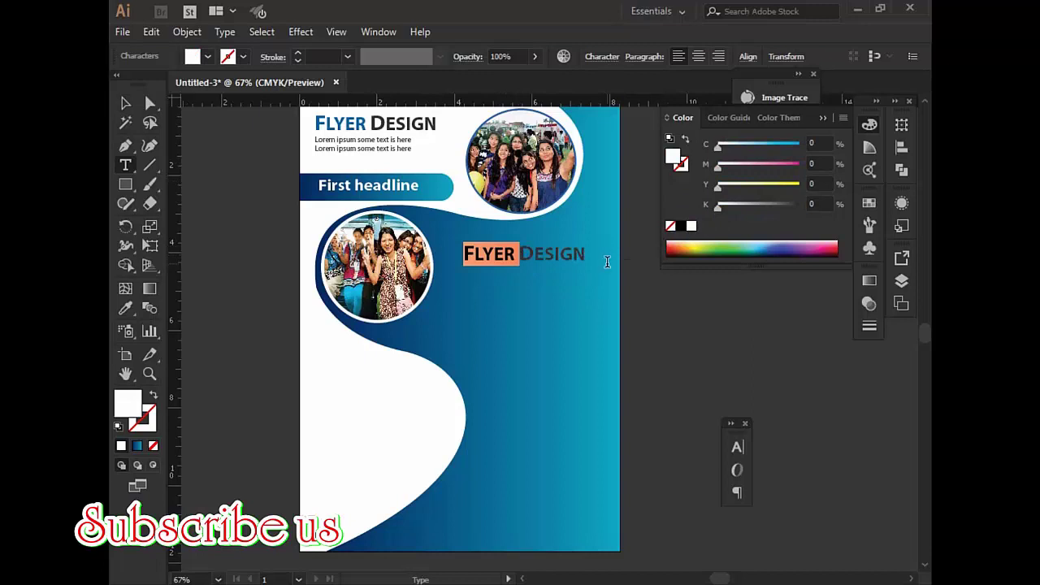
key("Escape")
left_click(126, 103)
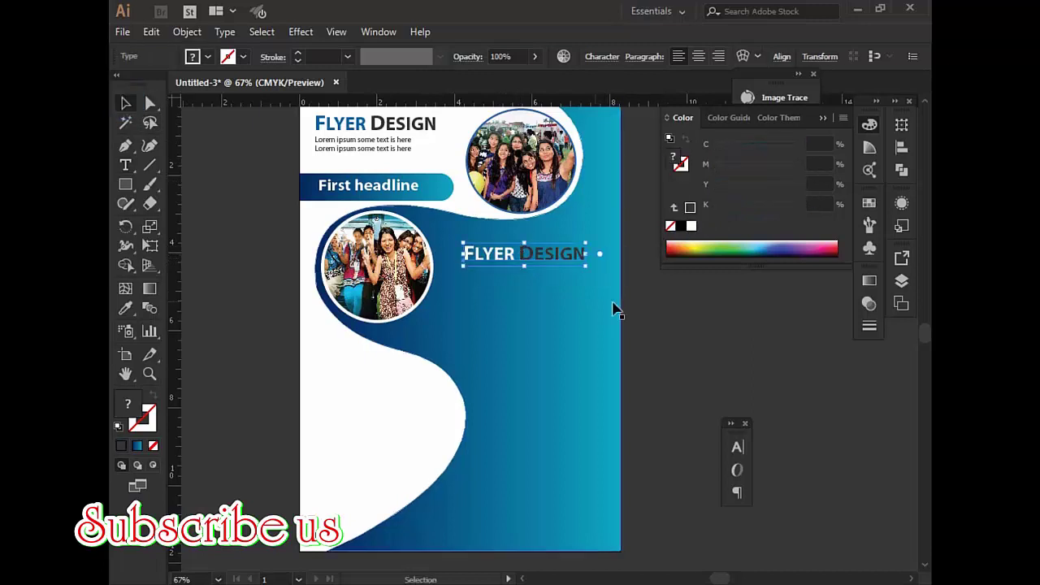
Preview fonts on the copied title, then apply Arial
key("ctrl+t")
left_click(586, 402)
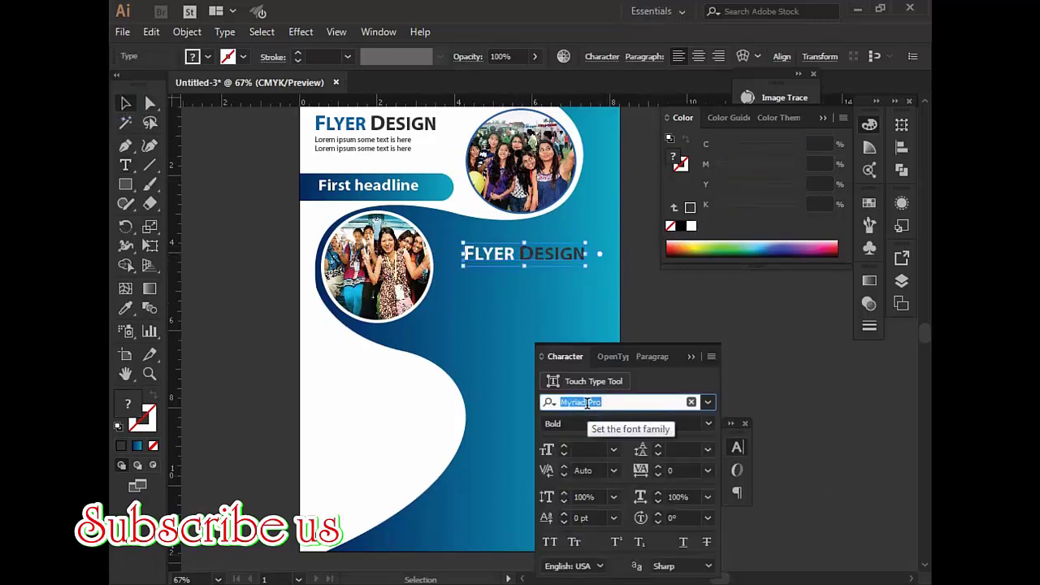
key("Down")
key("Down")
key("Down")
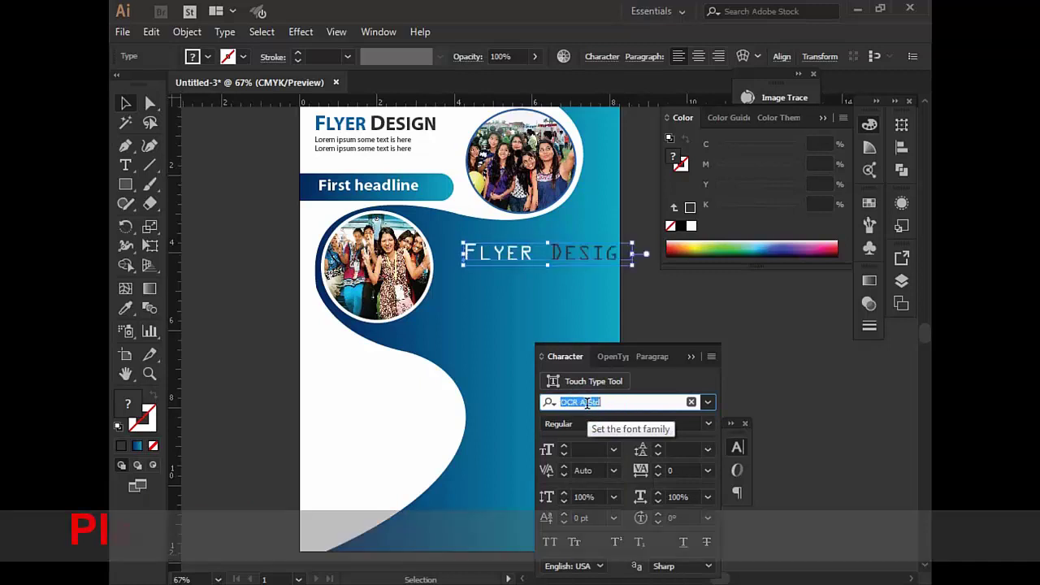
key("Down")
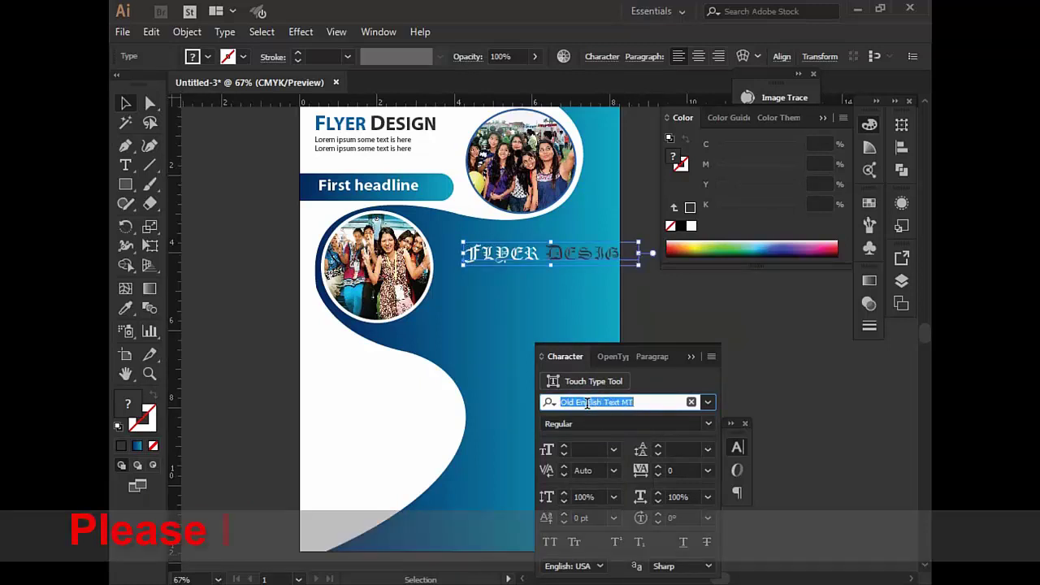
key("Down")
key("Down")
key("Down")
key("Down")
key("Down")
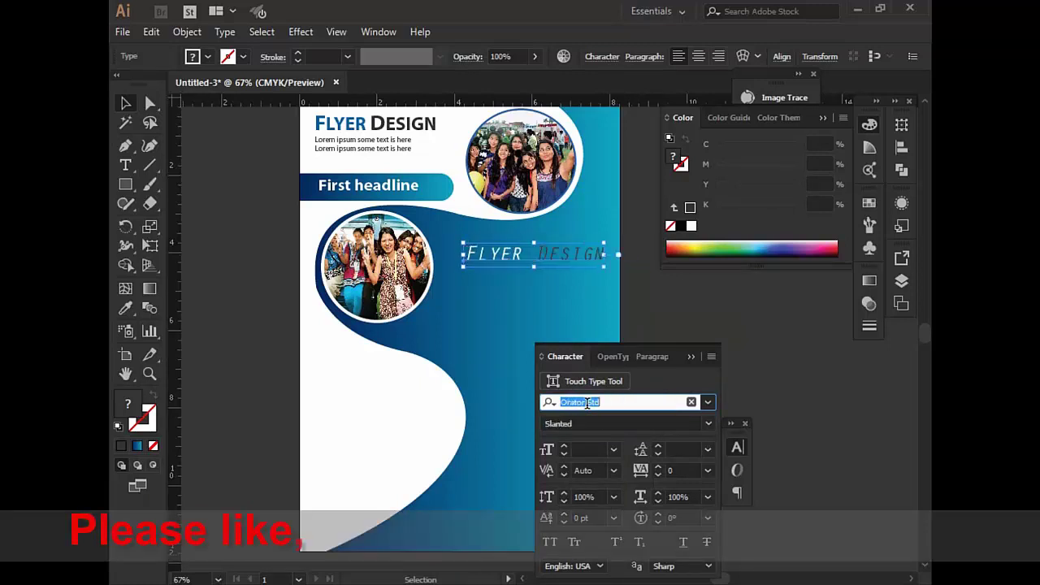
key("Down")
key("Down")
key("Down")
key("Down")
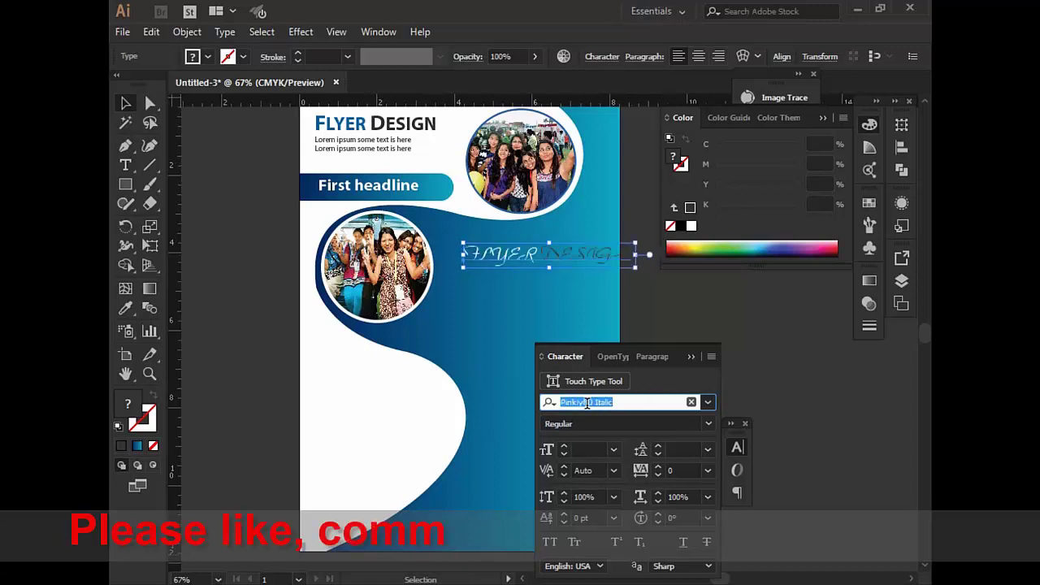
key("Down")
key("Down")
key("Down")
key("Down")
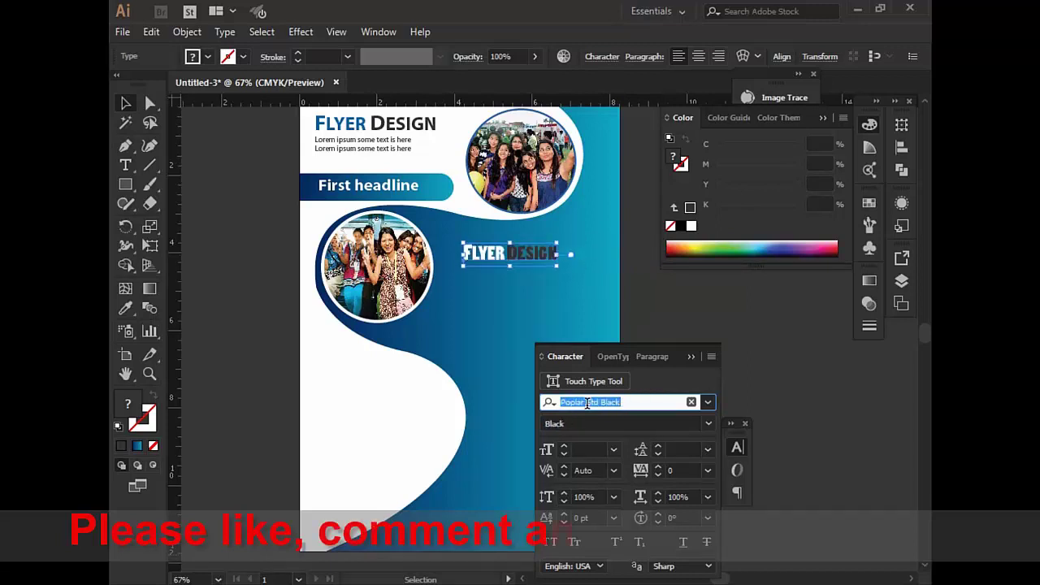
key("Down")
key("Down")
key("Down")
key("Down")
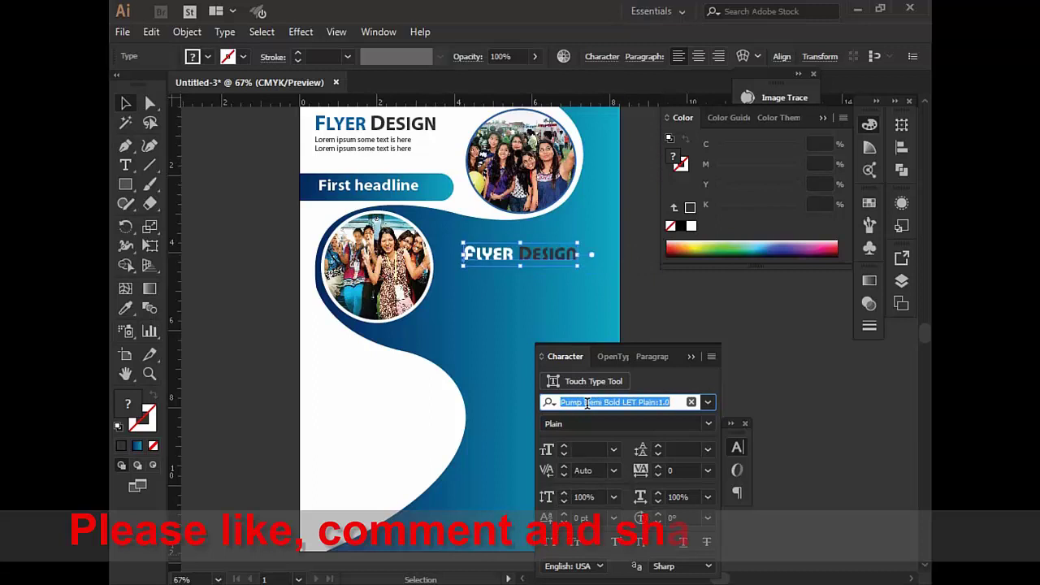
key("Down")
key("Down")
key("Down")
key("Down")
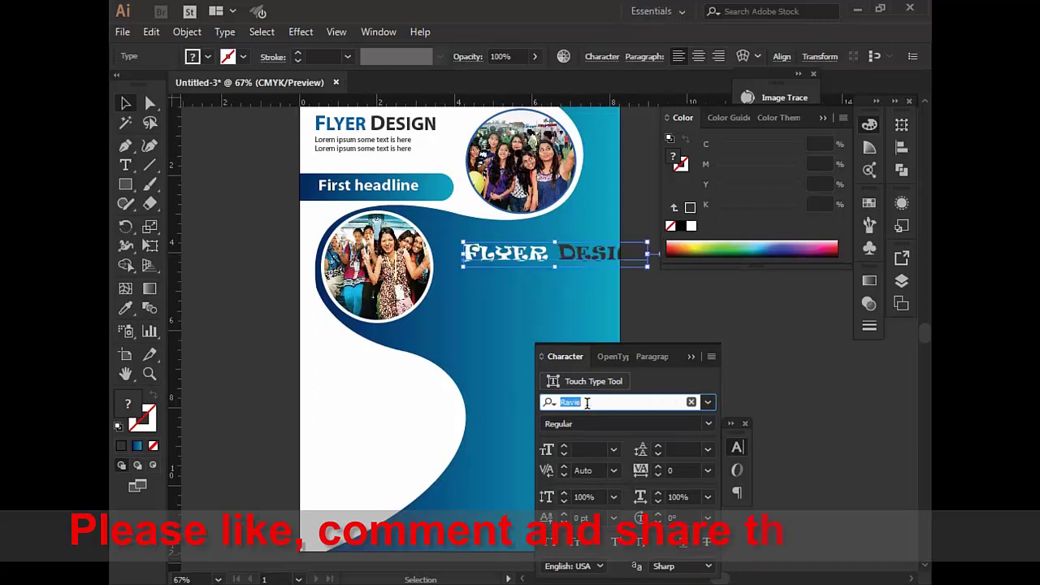
key("Down")
key("Down")
key("Down")
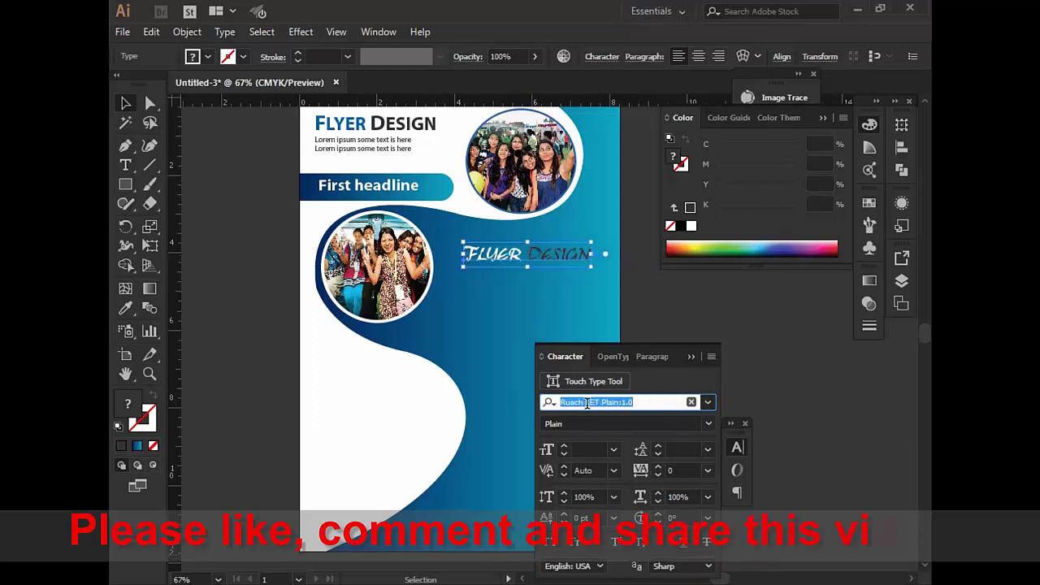
key("Down")
key("Down")
key("Down")
key("Down")
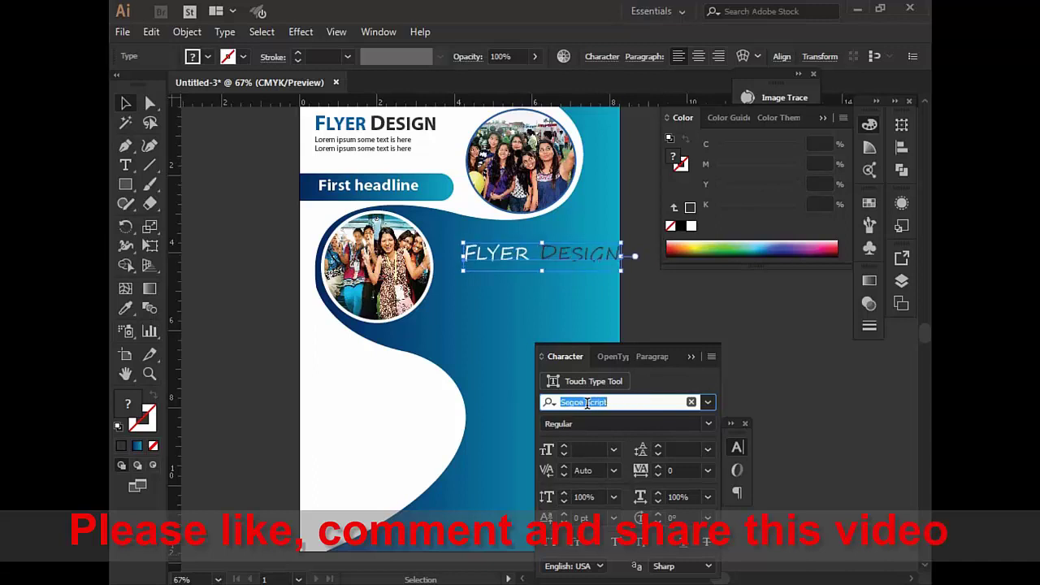
key("Down")
key("Down")
key("Down")
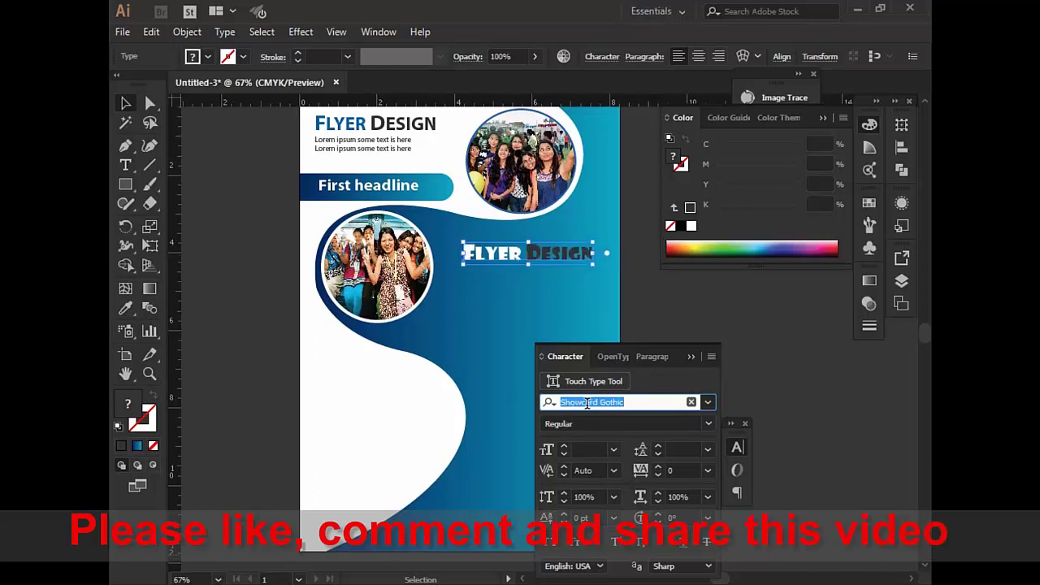
key("Down")
key("Down")
key("Down")
key("Down")
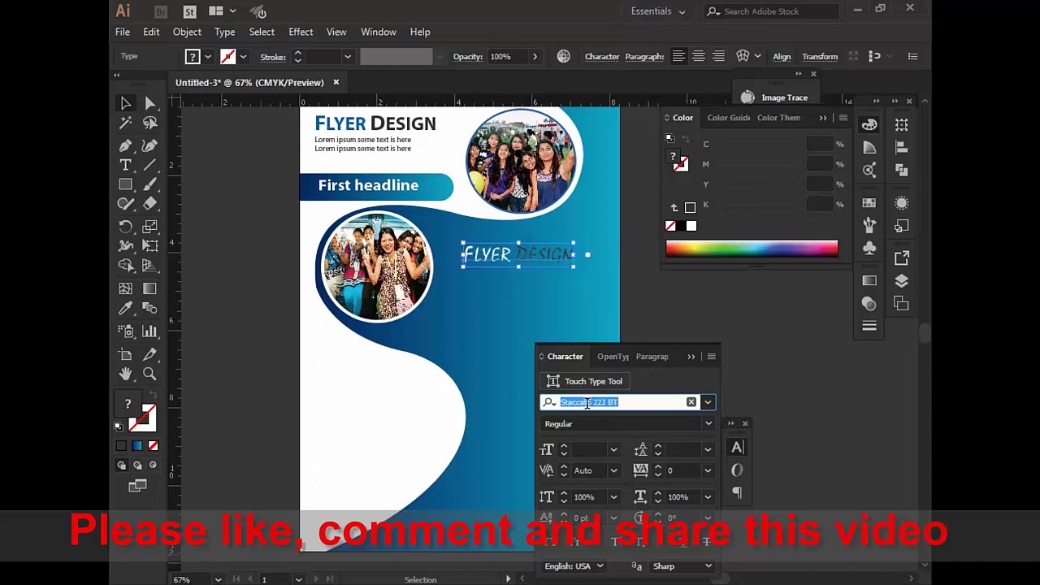
key("Down")
key("Down")
key("Down")
key("Down")
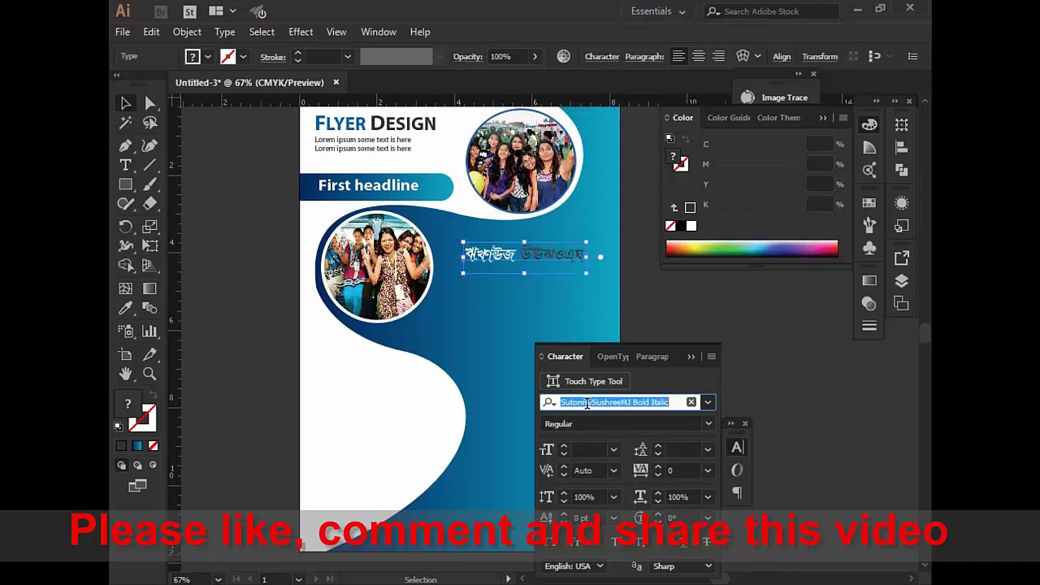
key("Down")
key("Down")
key("Down")
key("Down")
key("Down")
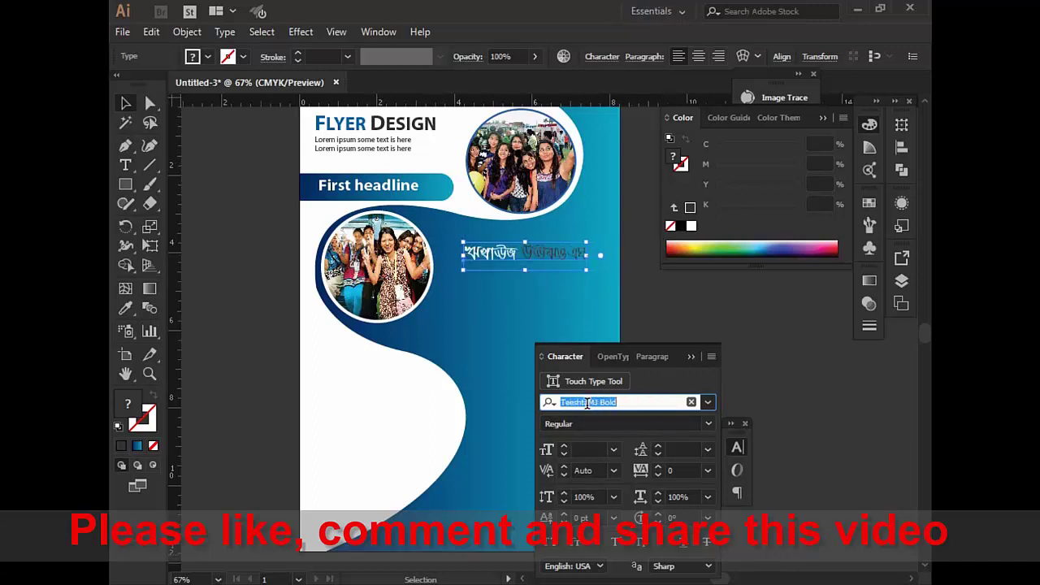
key("Down")
key("Down")
key("Down")
type("a")
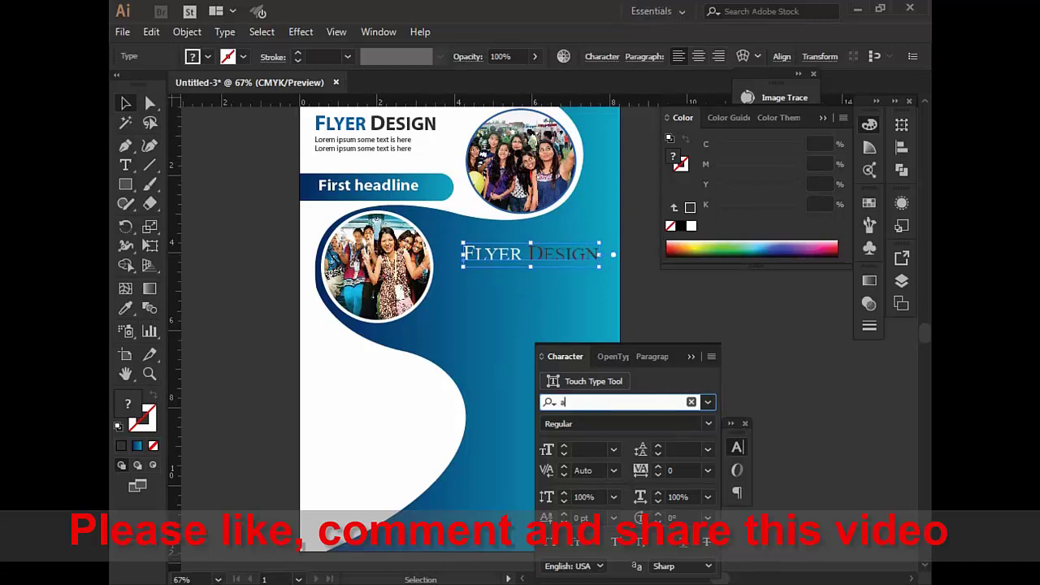
type("rial")
key("Return")
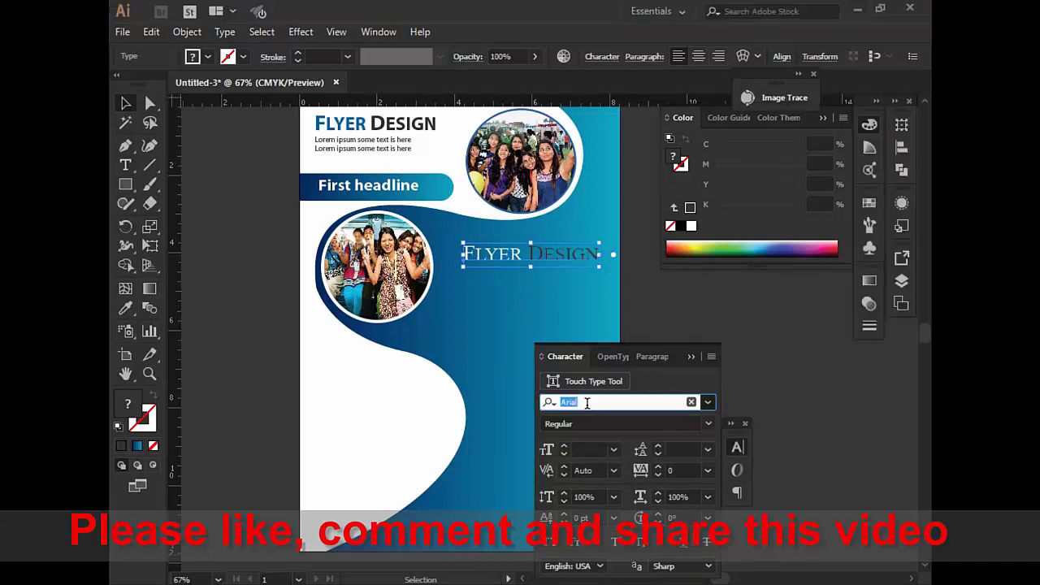
Browse more fonts and set the copied title in Colonna MT
left_click(564, 402)
key("Down")
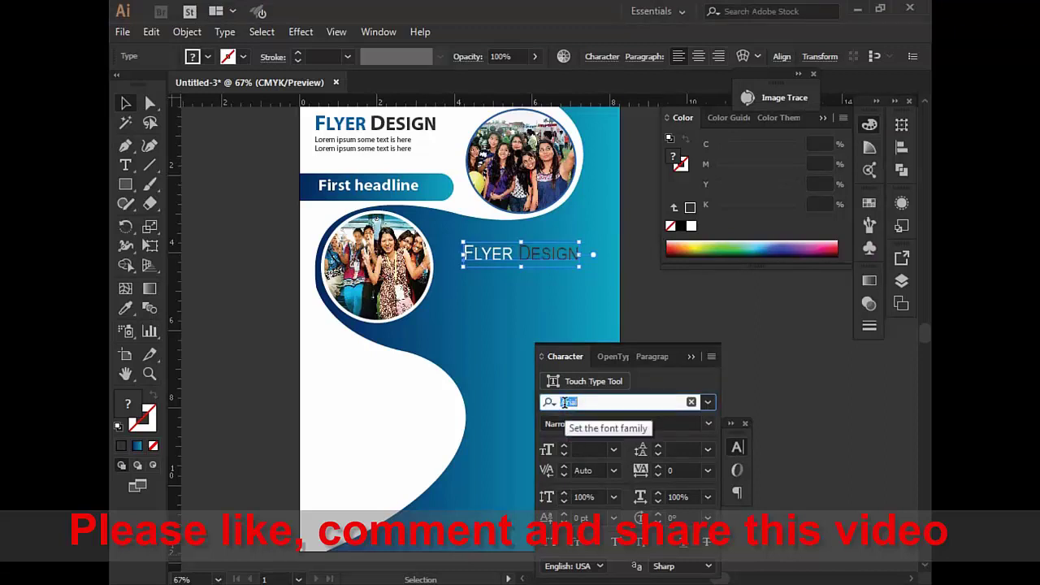
key("Down")
key("Down")
key("Down")
key("Down")
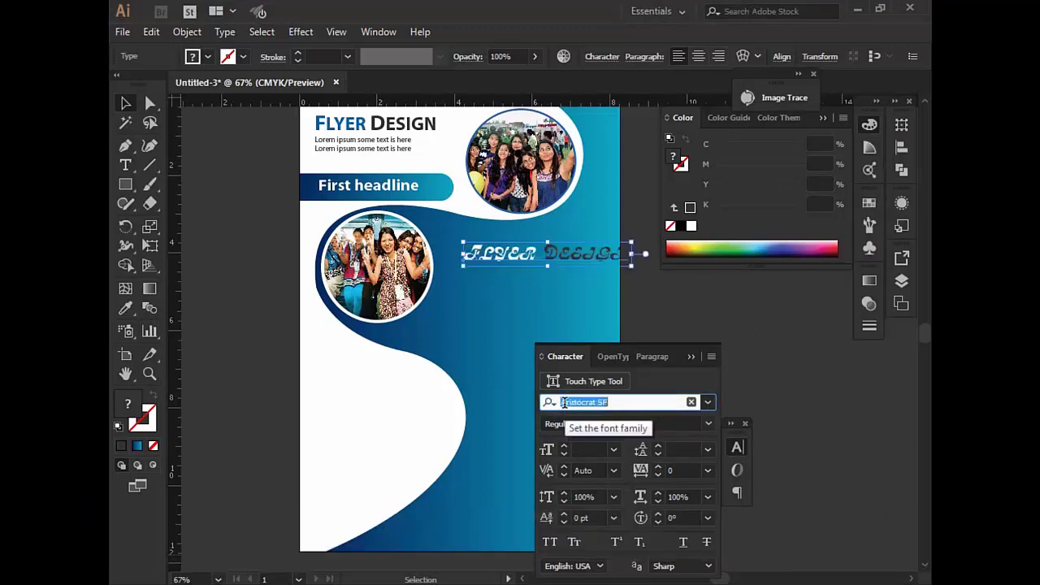
key("Down")
key("Down")
key("Down")
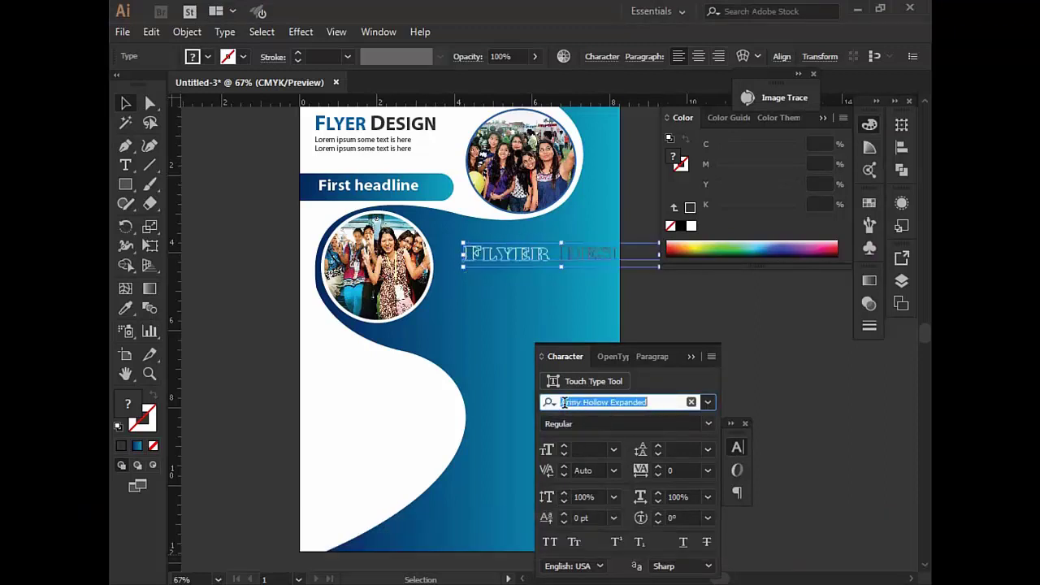
key("Down")
key("Down")
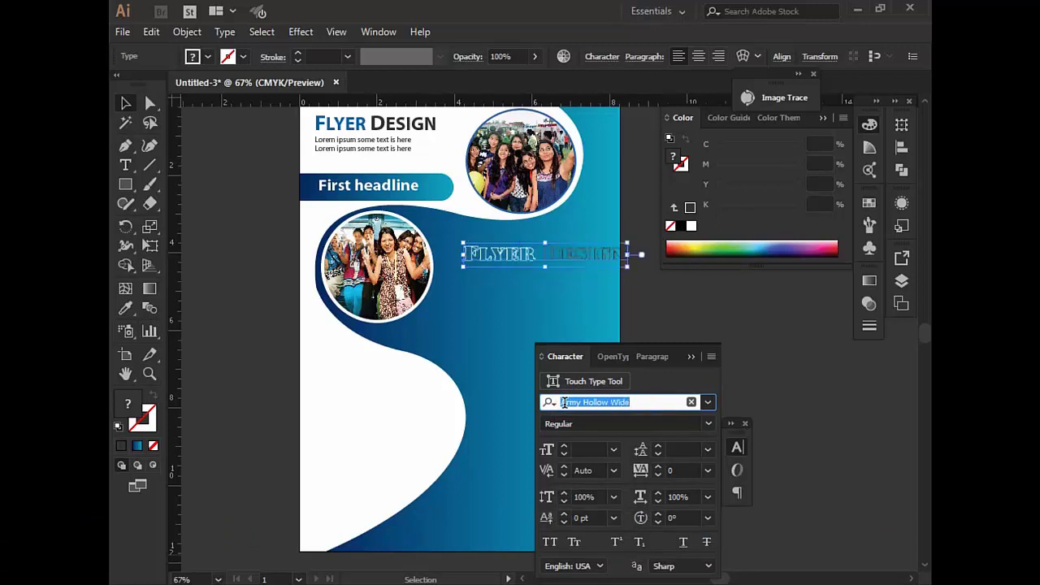
key("Down")
key("Down")
key("Down")
key("Down")
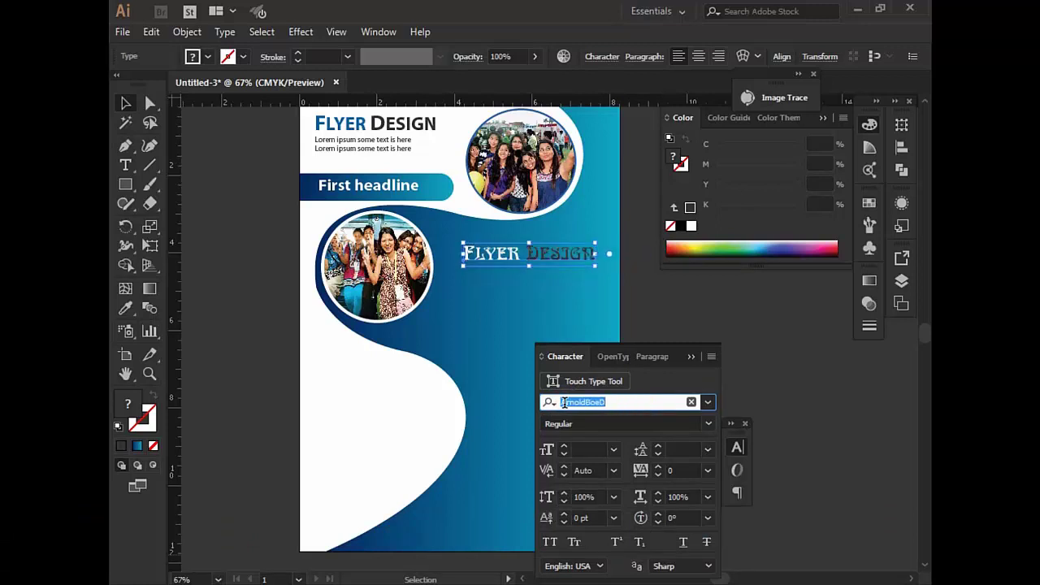
key("Down")
key("Down")
key("Down")
key("Down")
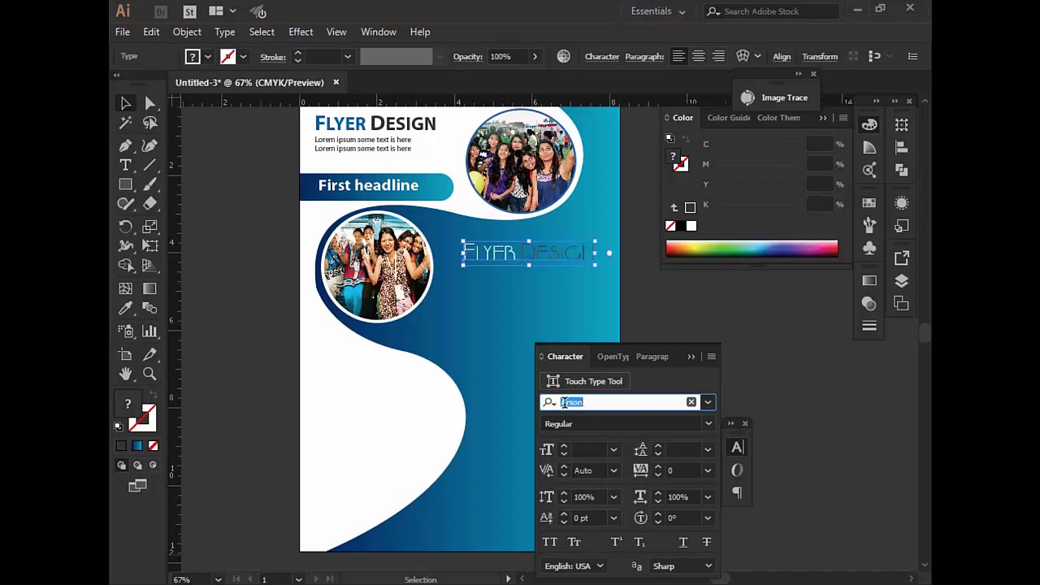
key("Down")
key("Down")
key("Down")
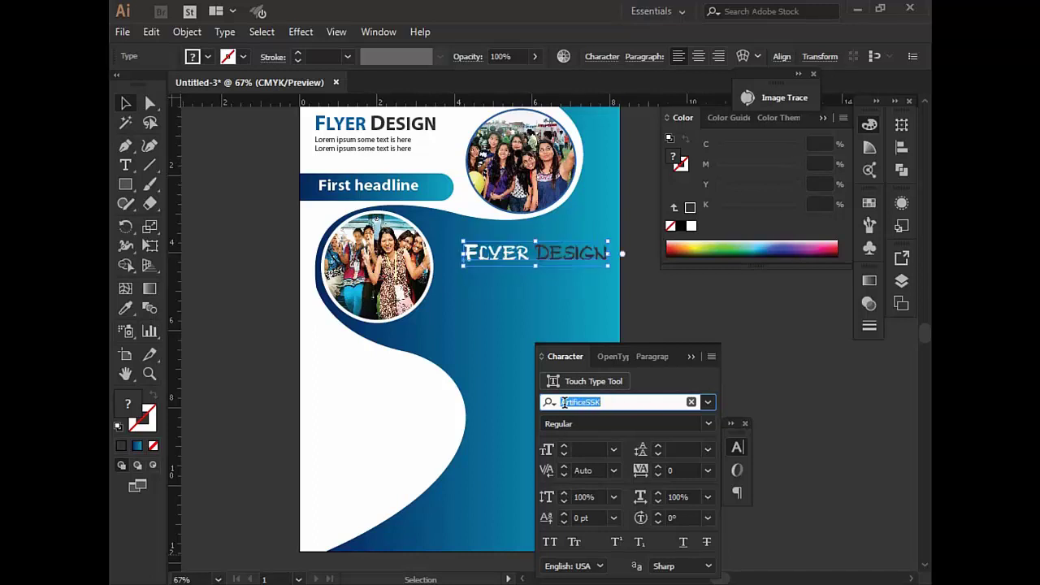
key("Down")
key("Down")
key("Down")
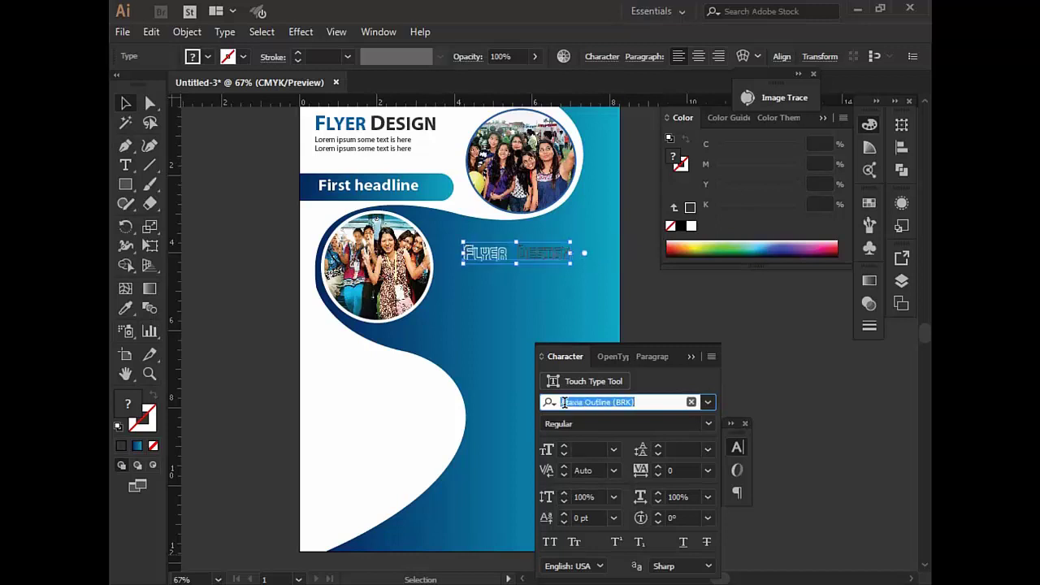
key("Down")
key("Down")
key("Down")
key("Down")
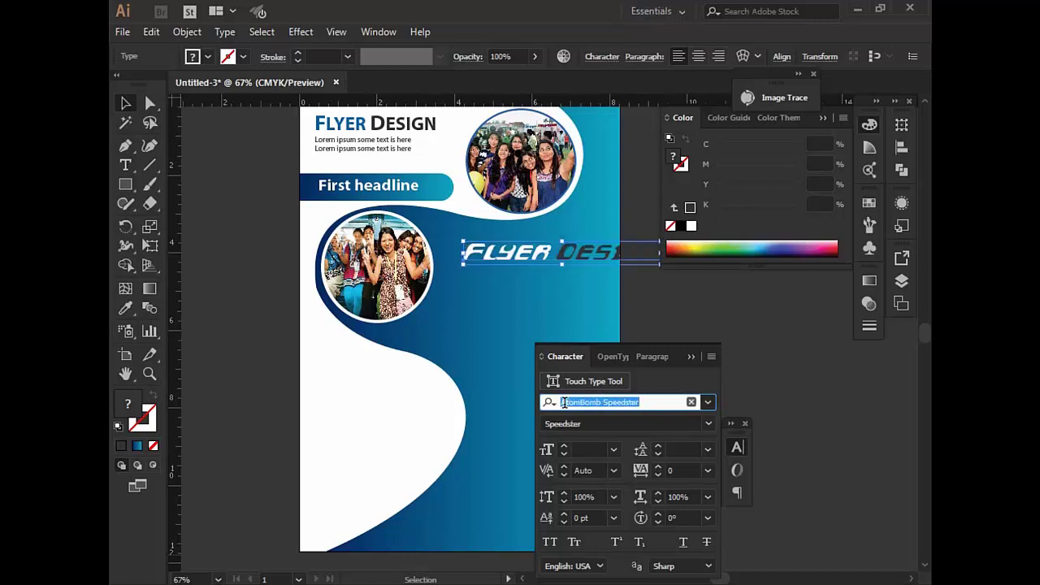
key("Down")
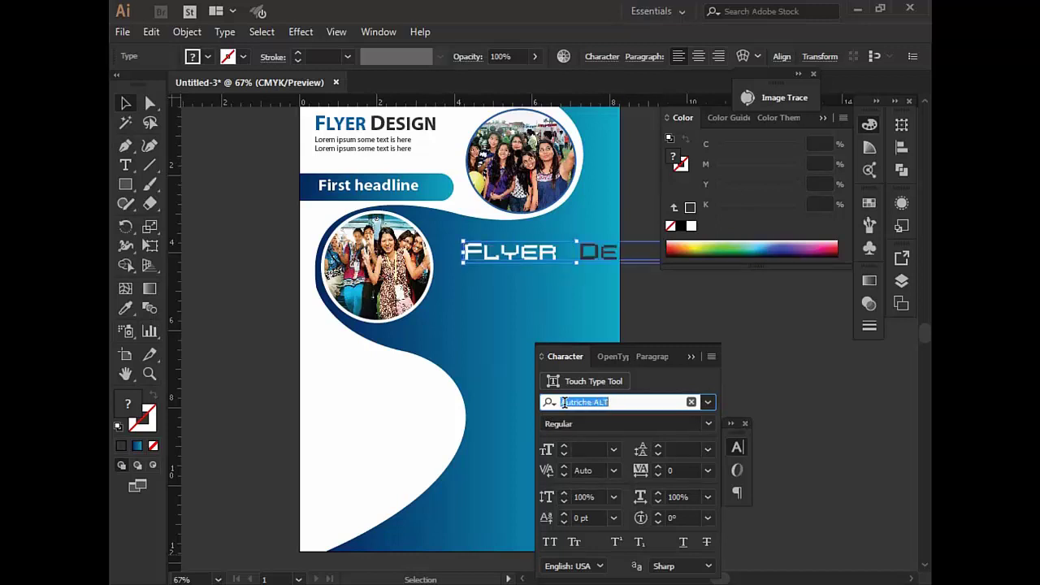
key("Down")
key("Down")
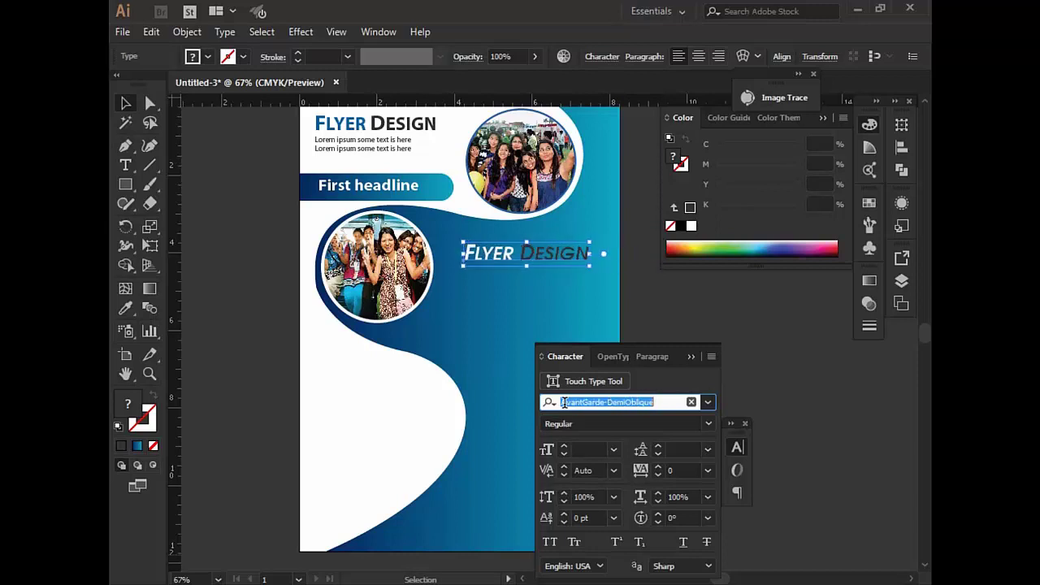
key("Down")
key("Down")
key("Down")
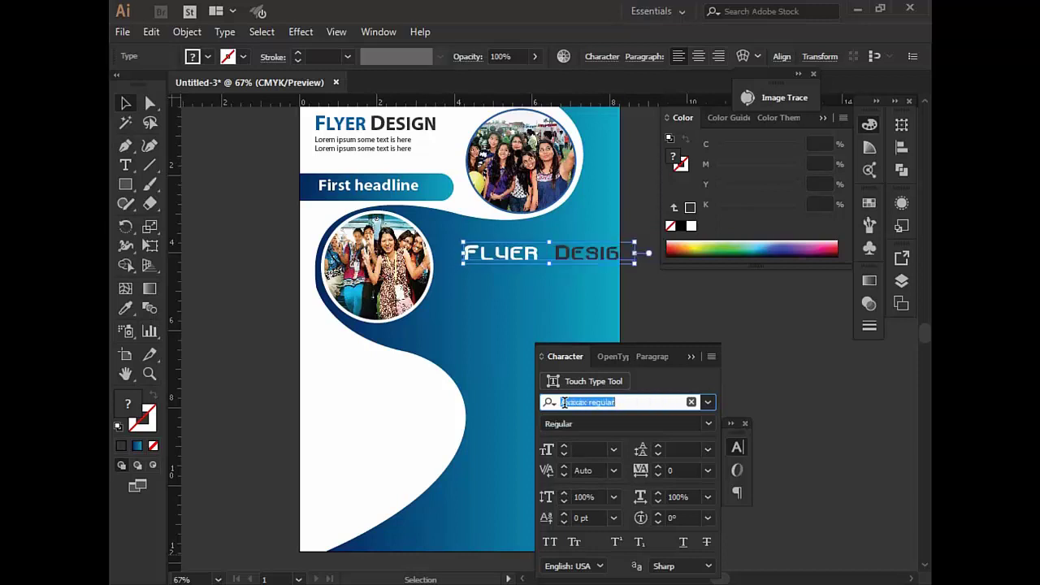
key("Down")
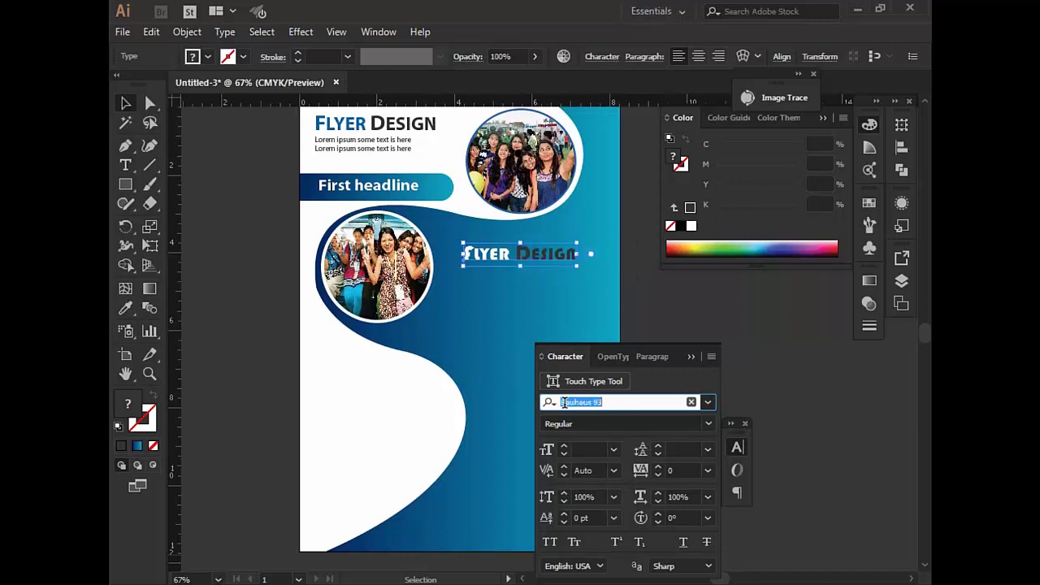
key("Down")
key("Down")
key("Down")
key("Down")
key("Down")
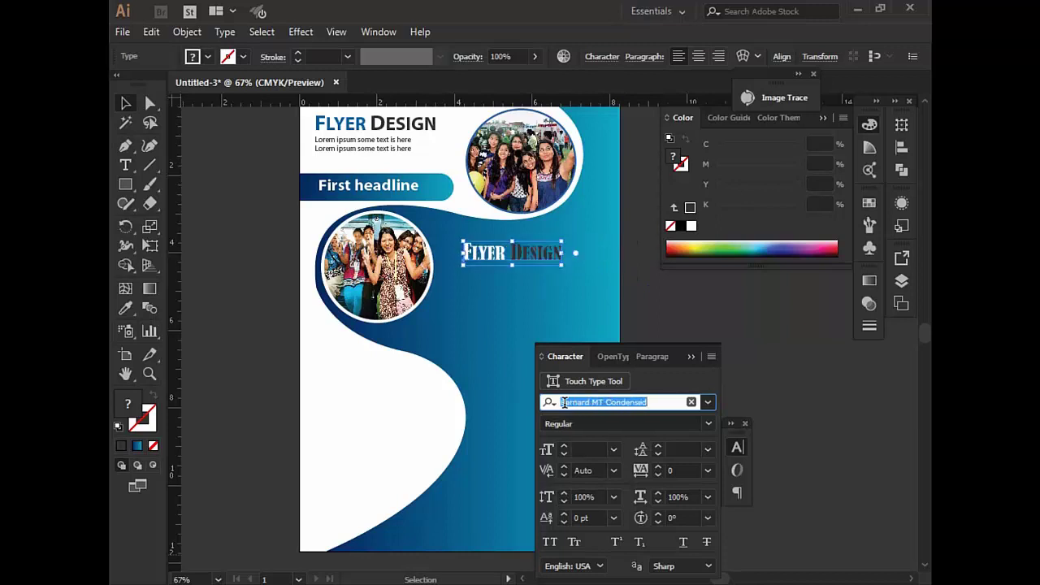
key("Down")
key("Down")
key("Down")
key("Down")
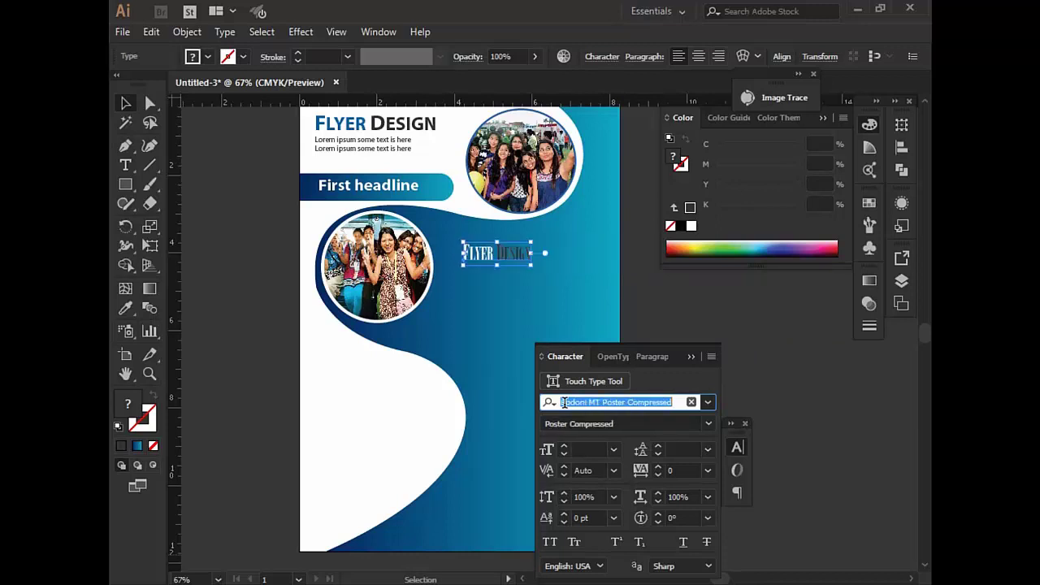
key("Down")
key("Down")
key("Down")
key("Down")
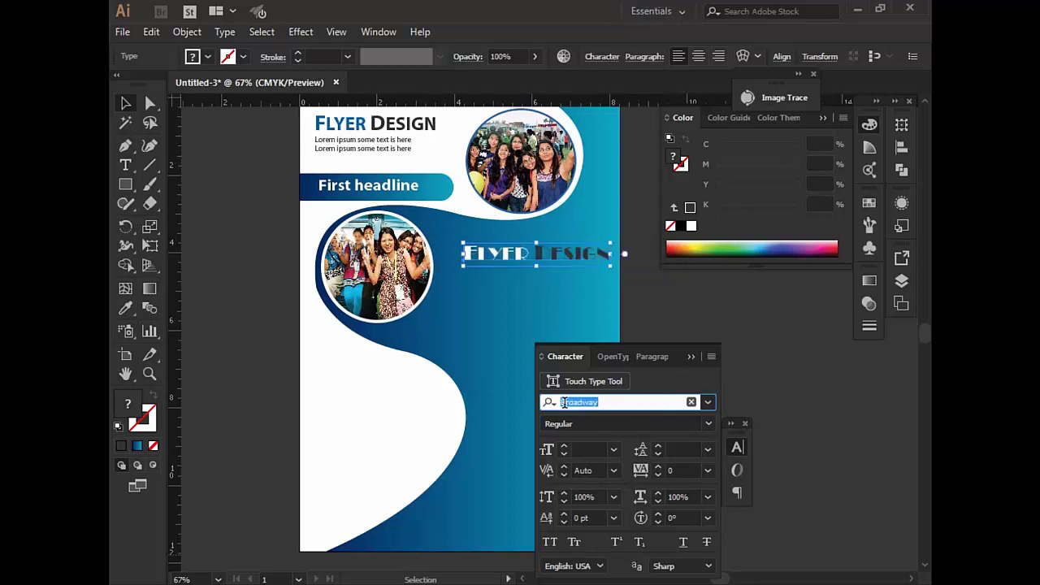
key("Down")
key("Down")
key("Down")
key("Down")
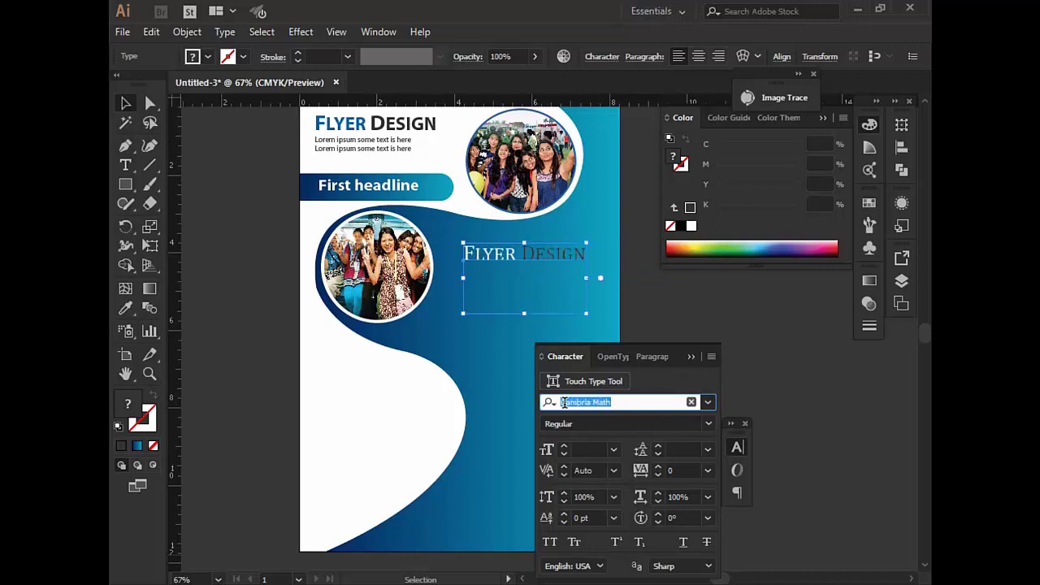
key("Down")
key("Down")
key("Down")
key("Down")
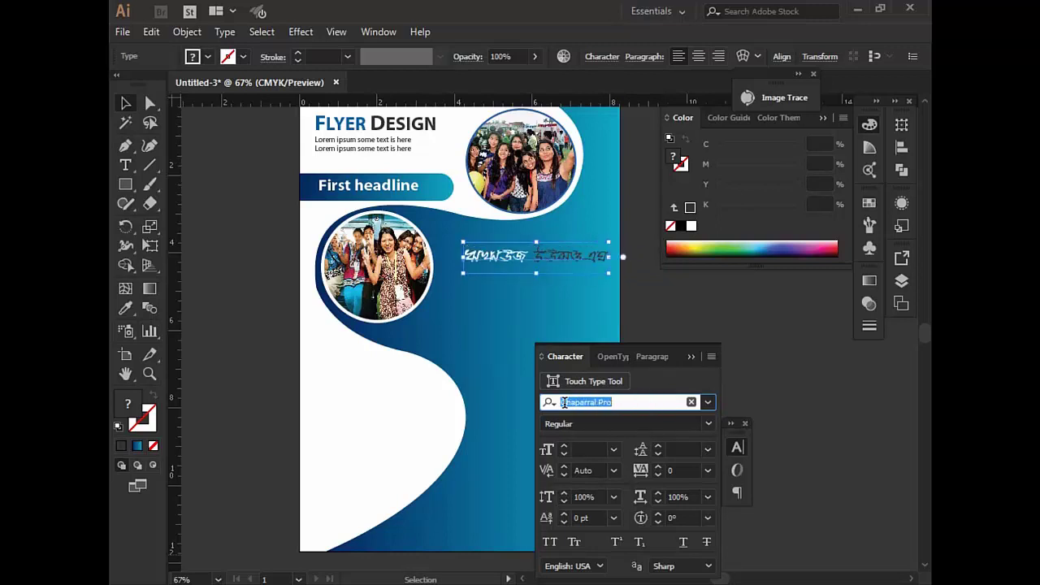
key("Down")
key("Down")
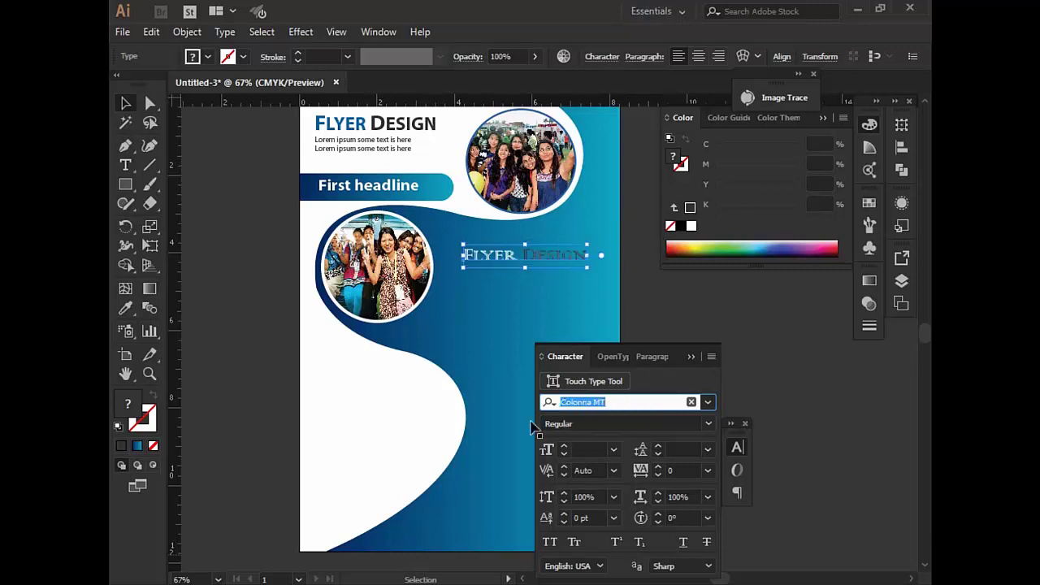
left_click(708, 423)
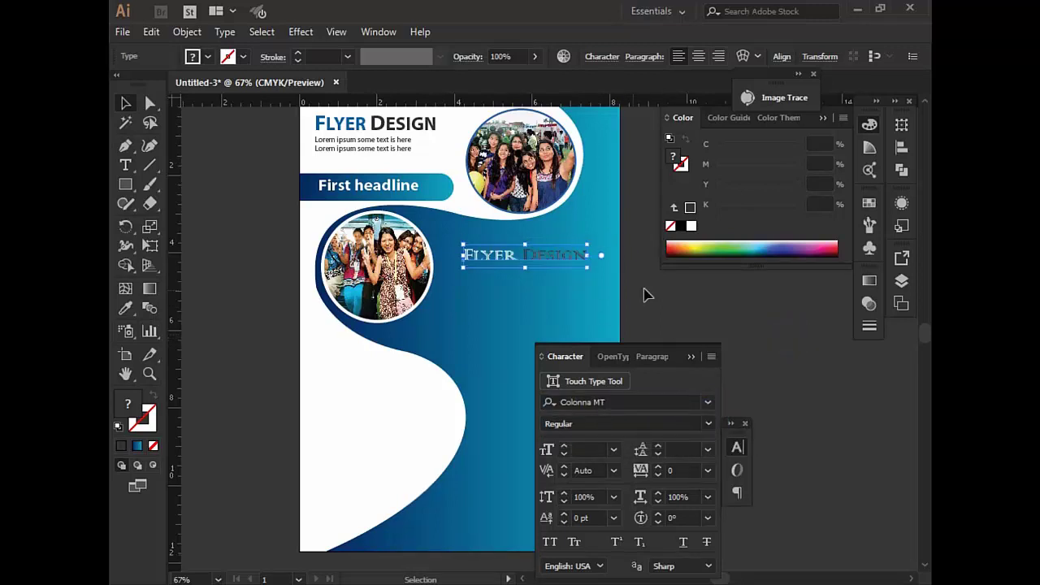
Move the Colonna MT title beside the lower photo and deselect it
left_click(591, 274)
mouse_move(586, 268)
left_mouse_down()
mouse_move(530, 253)
mouse_move(513, 237)
left_mouse_up()
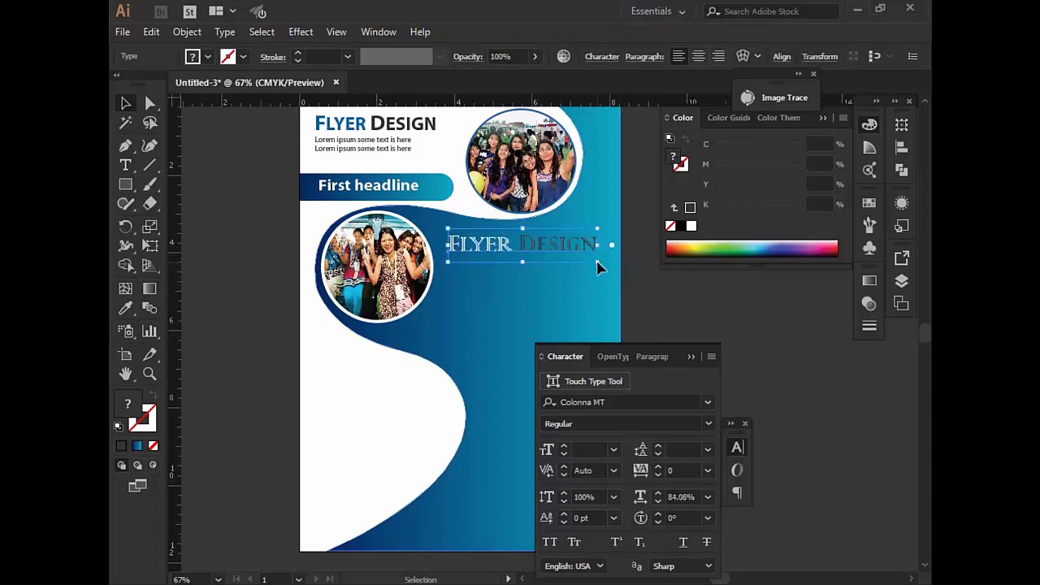
left_click(658, 282)
left_click(691, 356)
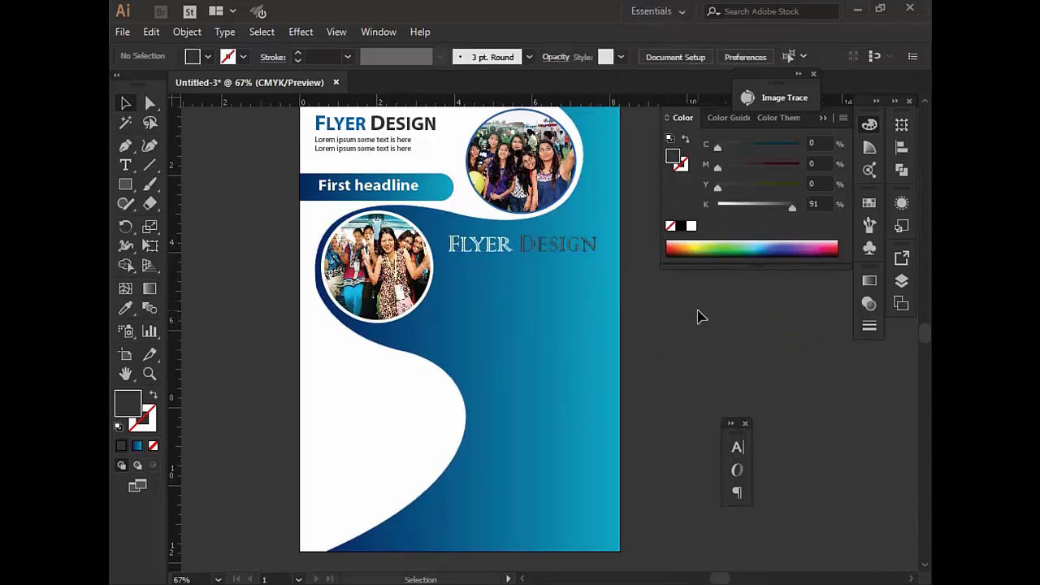
Copy the lorem ipsum block below the second title and set it to 16 pt
left_click_drag(341, 148, 483, 294)
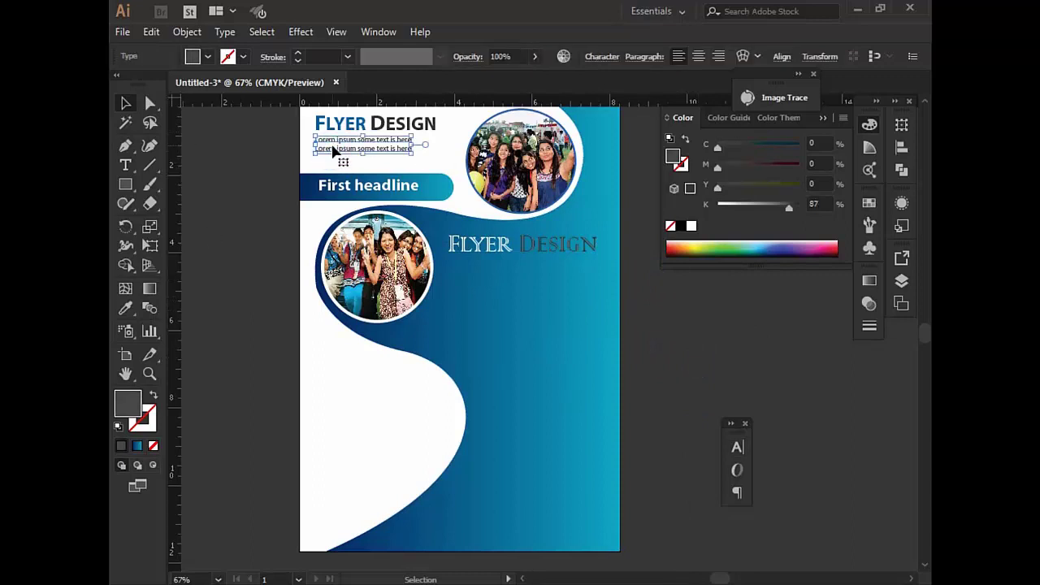
left_click_drag(485, 294, 486, 294)
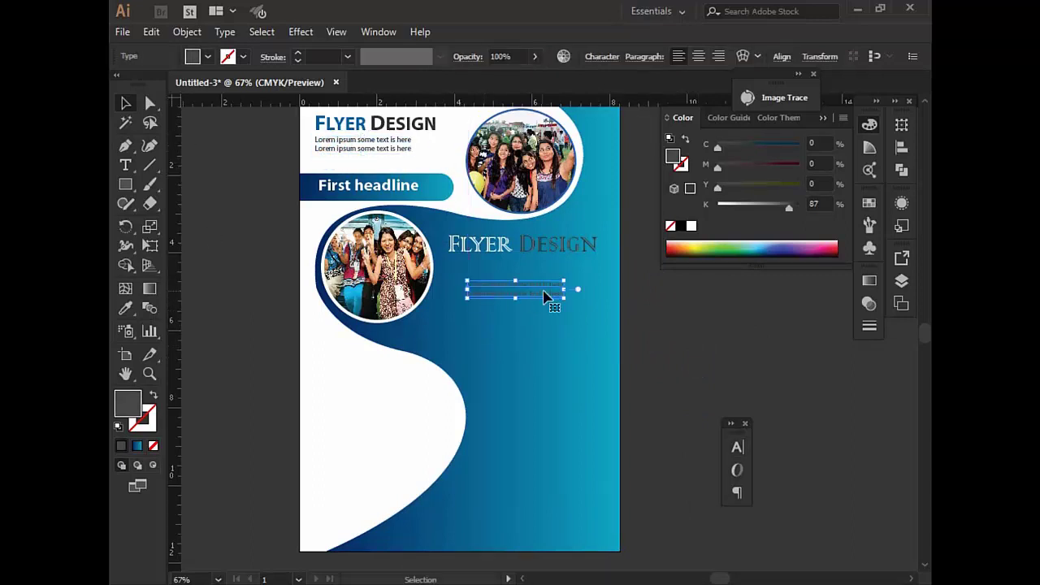
key("ctrl+t")
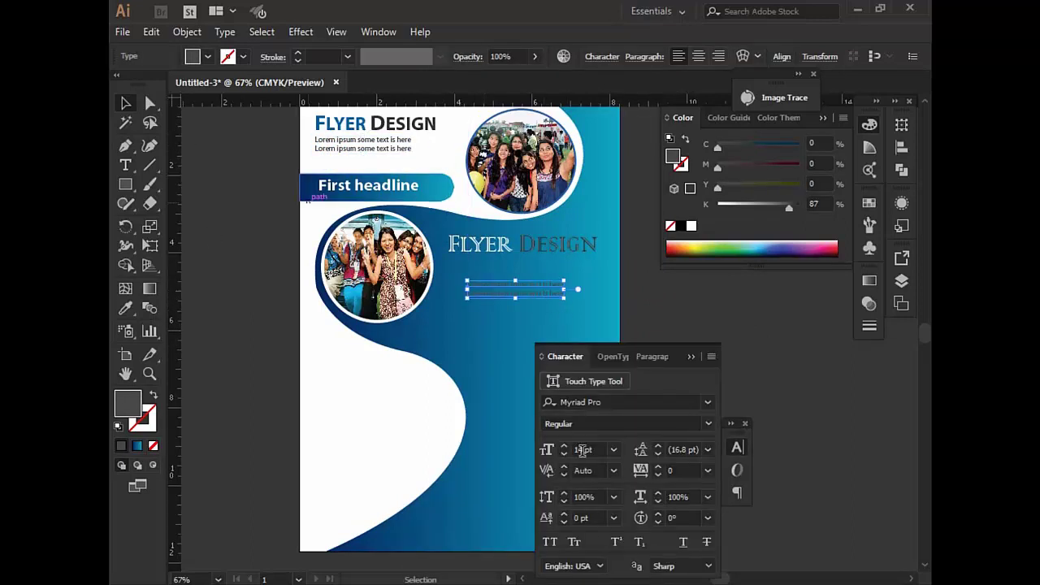
double_click(581, 450)
type("1")
key("Return")
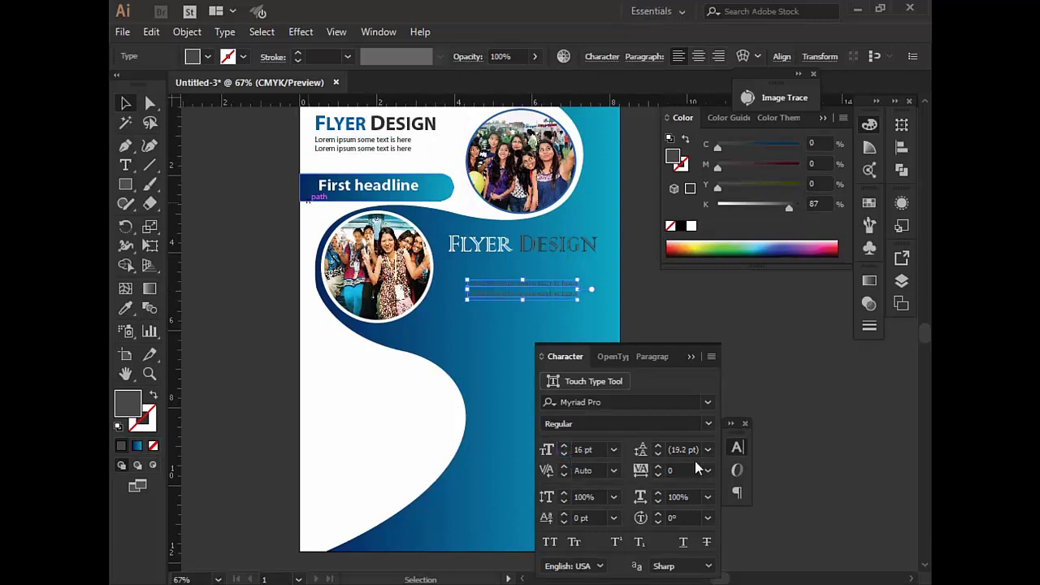
left_click(690, 355)
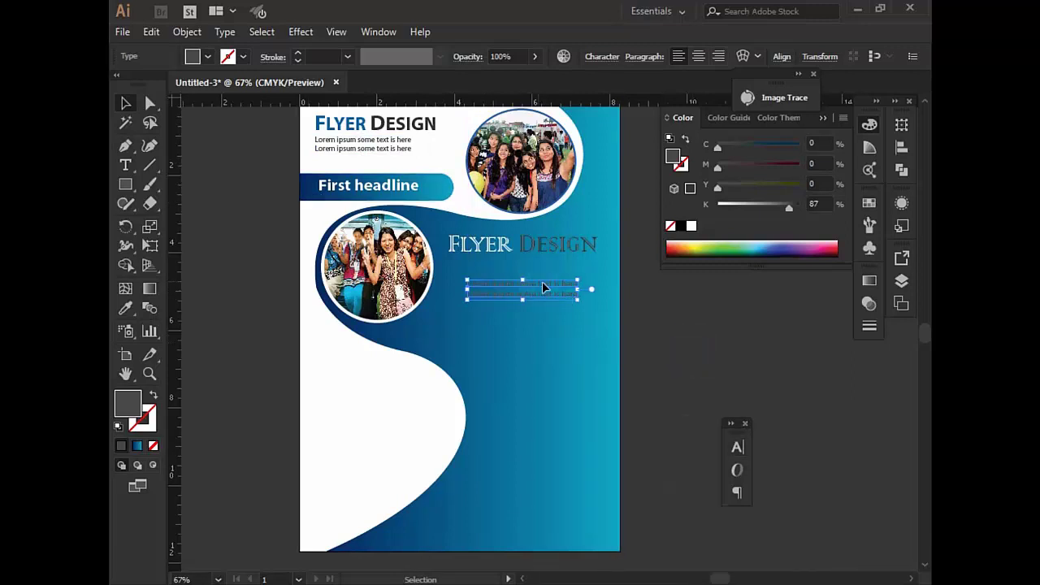
Lengthen the copied text's lines and add a third line with pasted words
double_click(570, 297)
left_click_drag(498, 284, 563, 285)
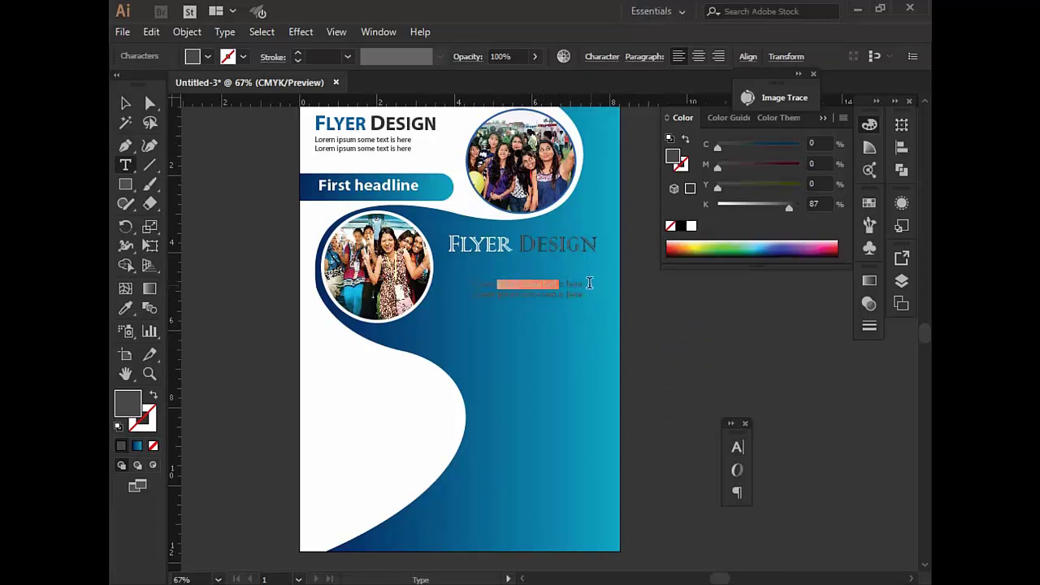
key("ctrl+space")
key("ctrl+v")
left_click(583, 301)
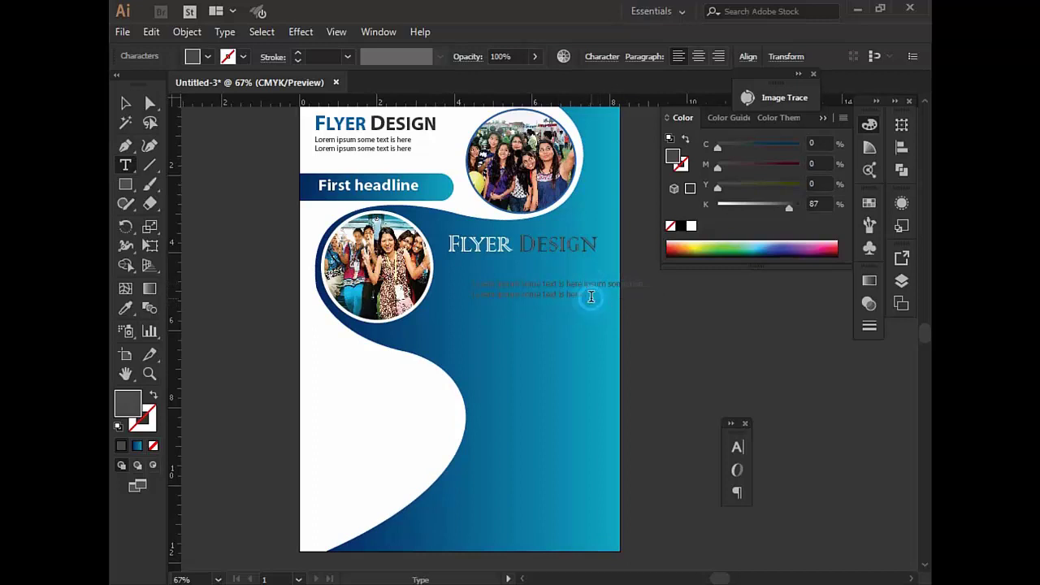
key("ctrl+v")
left_click_drag(657, 306, 488, 309)
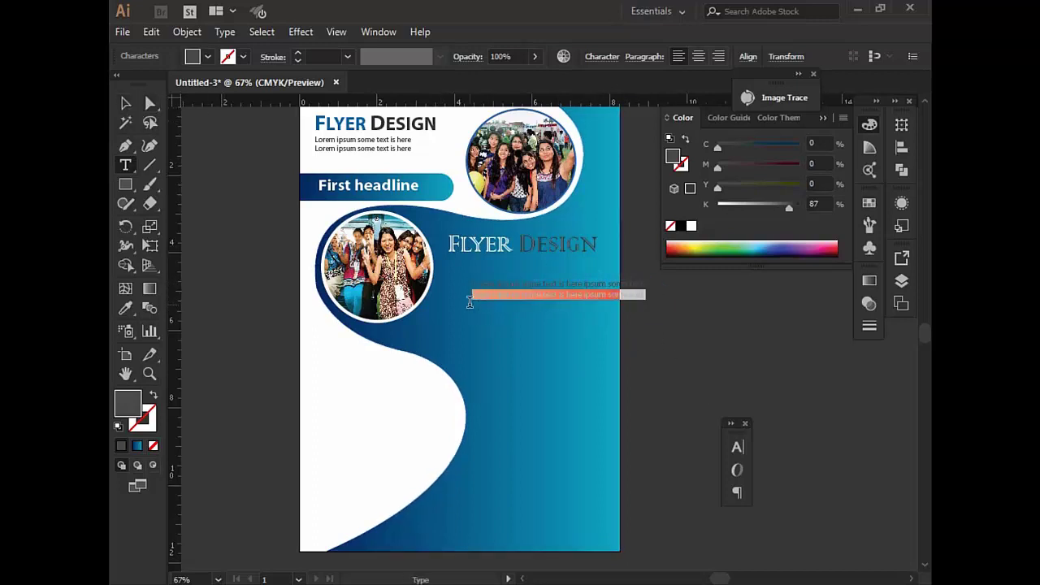
left_click(654, 299)
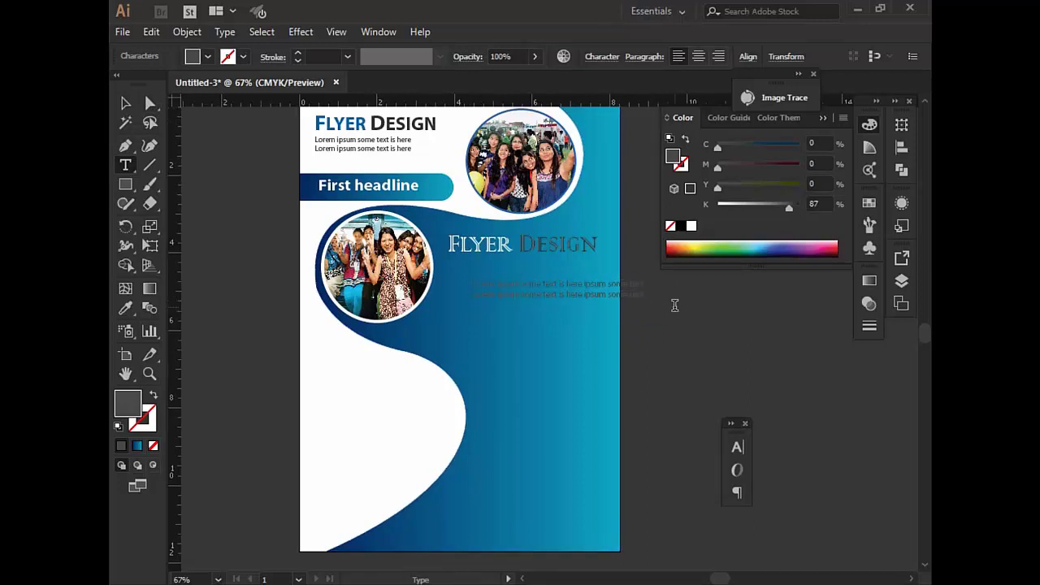
key("Return")
key("ctrl+v")
Place the block beside the lower photo, make it white, and duplicate it below
left_click(125, 103)
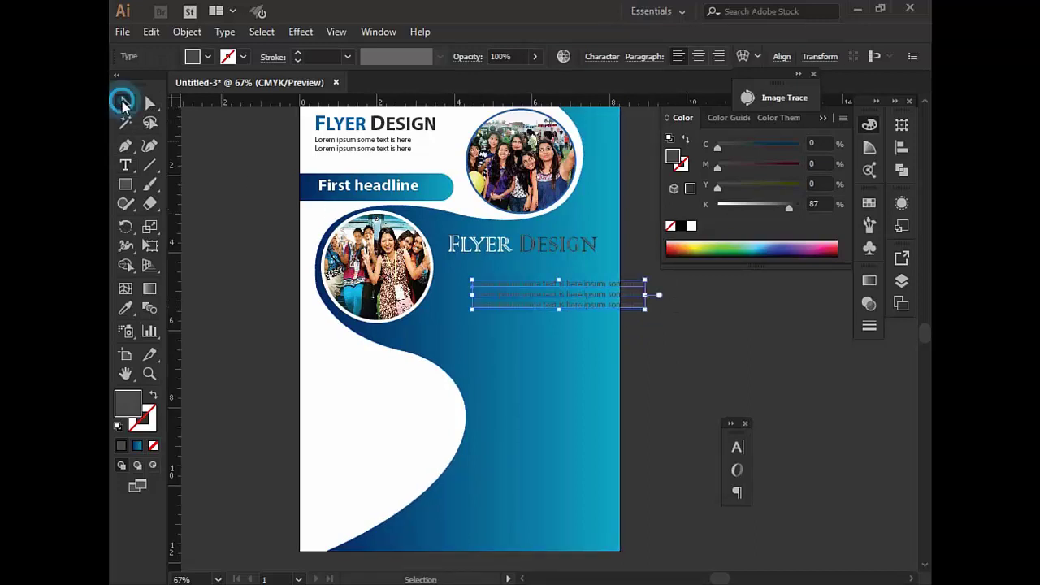
left_click_drag(520, 296, 449, 320)
left_click(691, 227)
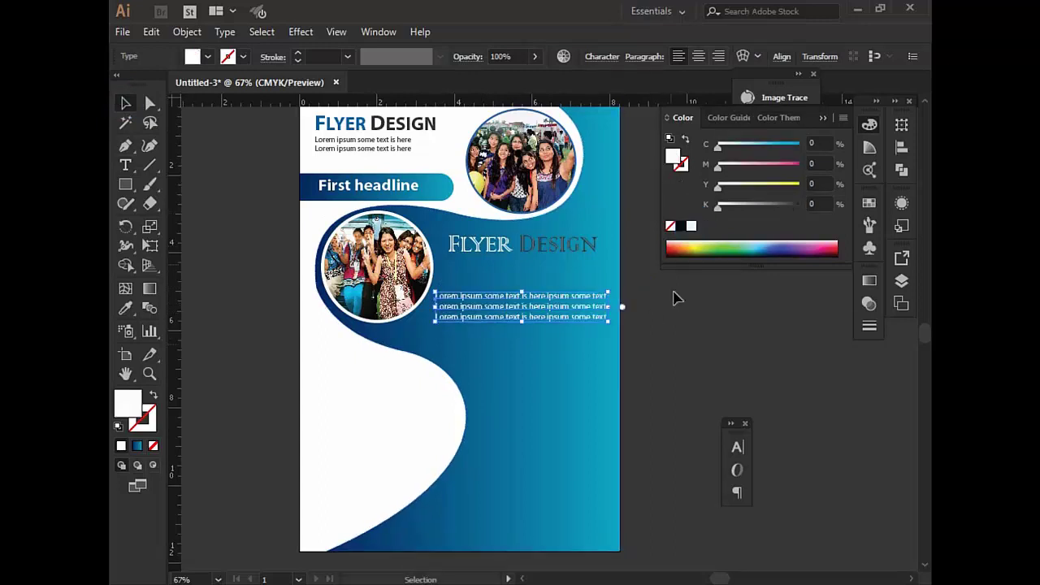
left_click(622, 331)
left_click(506, 313)
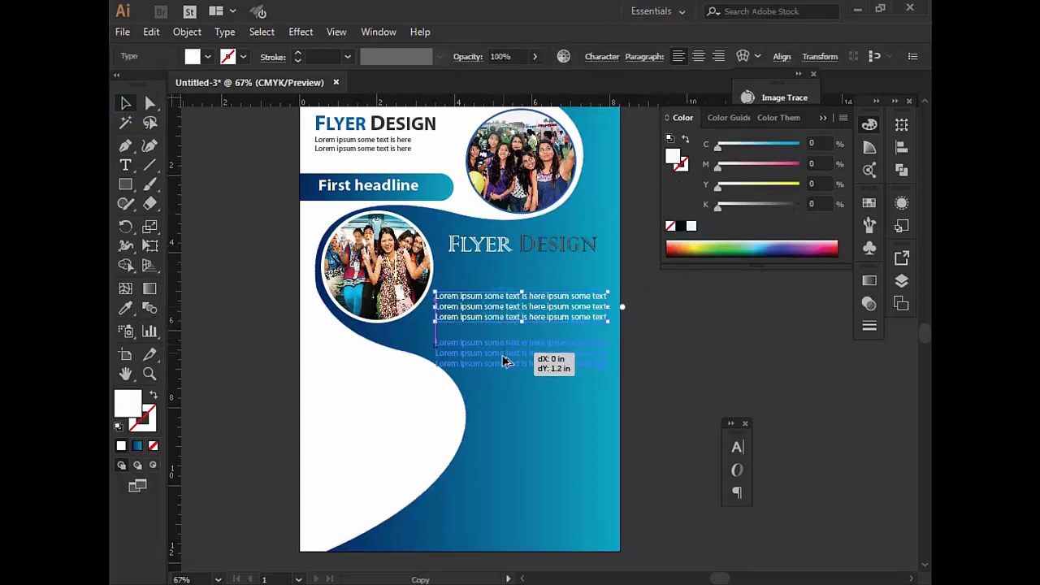
left_click_drag(503, 336, 512, 370)
Try reshaping the S-curve bulge and moving the text block, then undo both
left_click(666, 365)
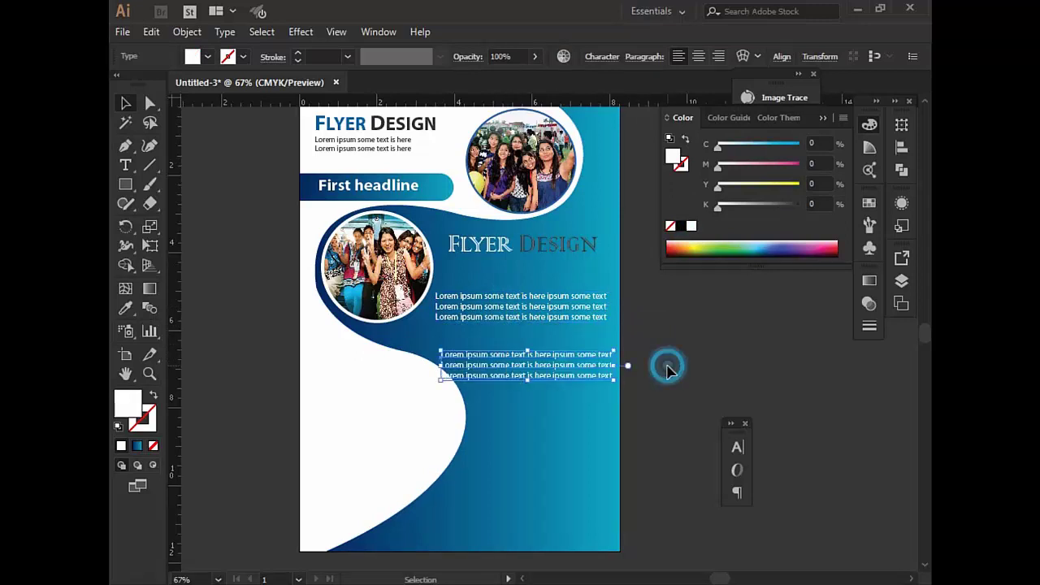
left_click(467, 398)
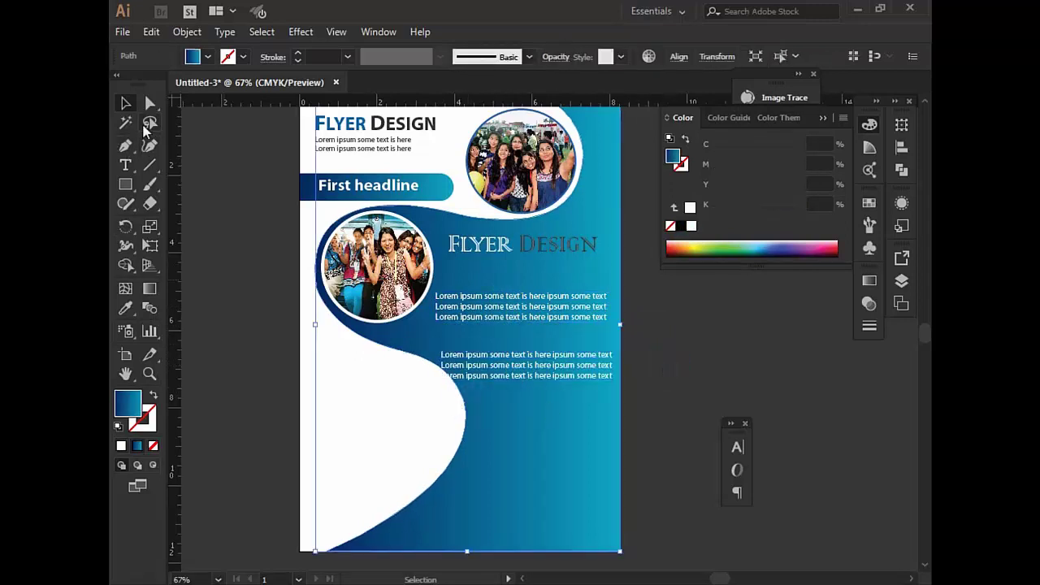
left_click(152, 106)
left_click(468, 415)
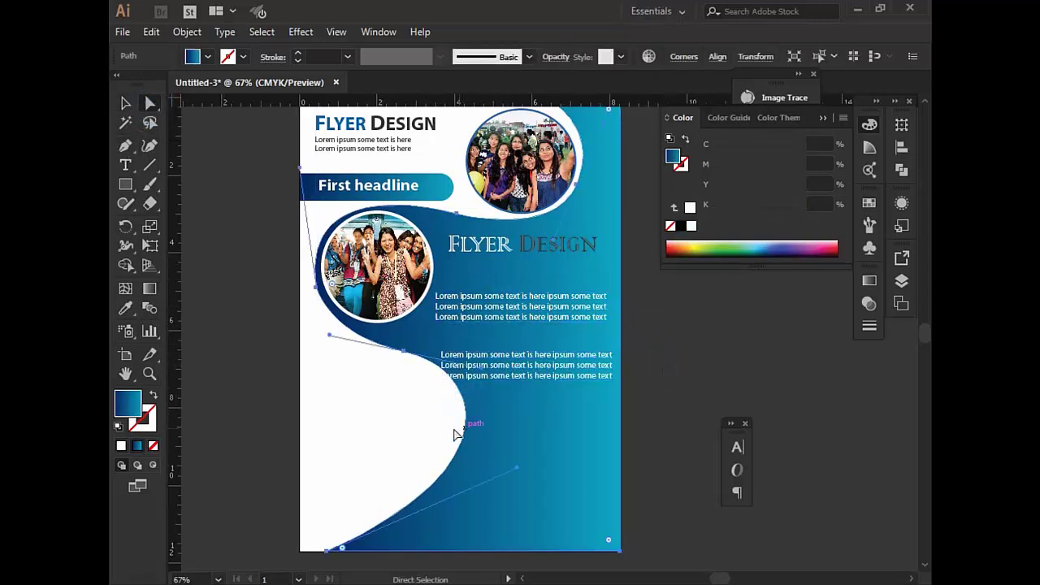
mouse_move(481, 373)
left_mouse_down()
mouse_move(454, 391)
mouse_move(442, 376)
left_mouse_up()
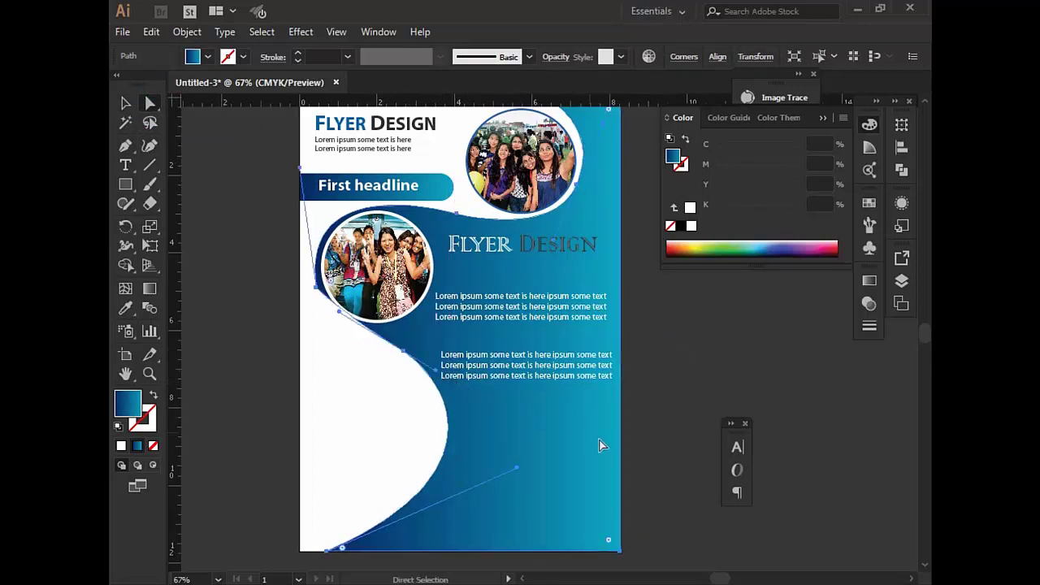
key("ctrl+z")
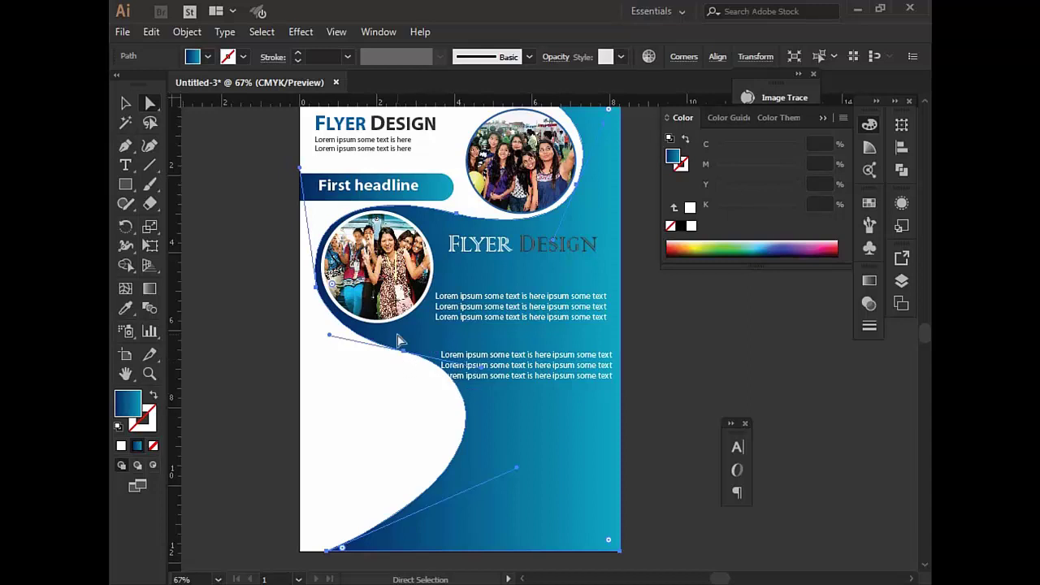
left_click_drag(455, 366, 424, 372)
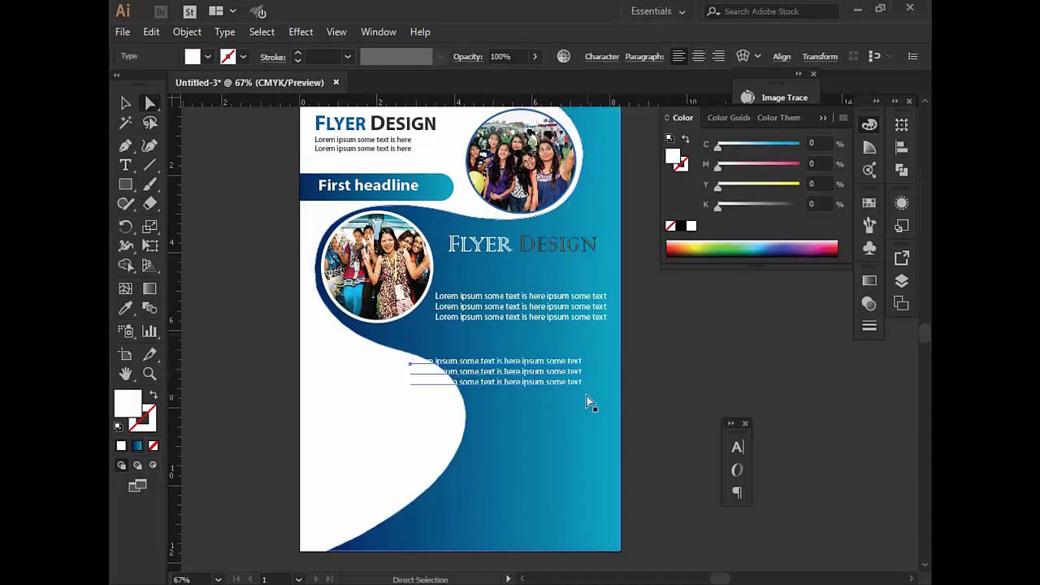
key("ctrl+z")
Move the lower text block further right and drag curve anchors to reshape the bulge
left_click(407, 350)
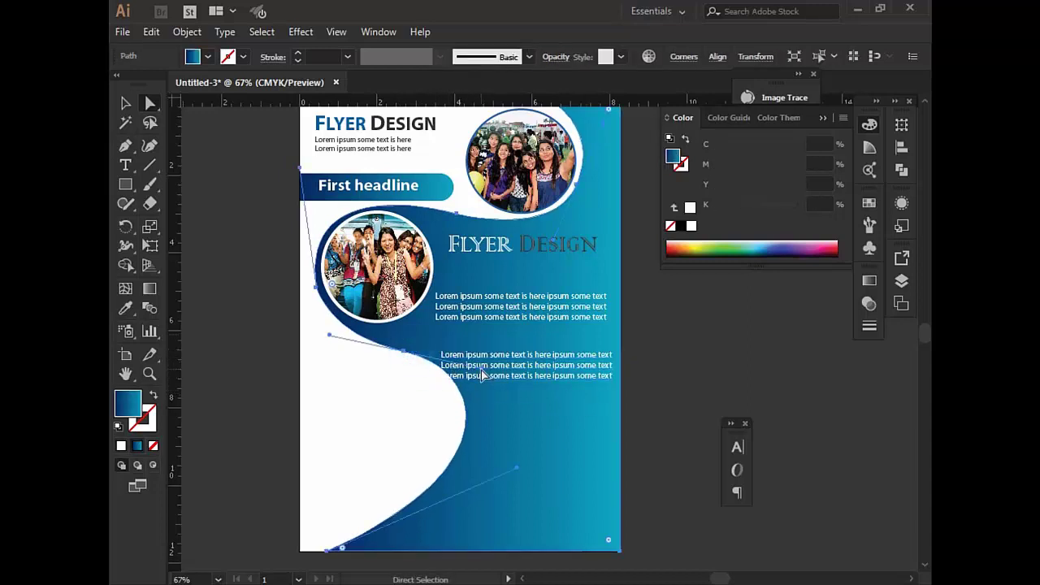
mouse_move(484, 377)
left_mouse_down()
mouse_move(503, 381)
mouse_move(446, 388)
mouse_move(441, 379)
left_mouse_up()
left_click(416, 357)
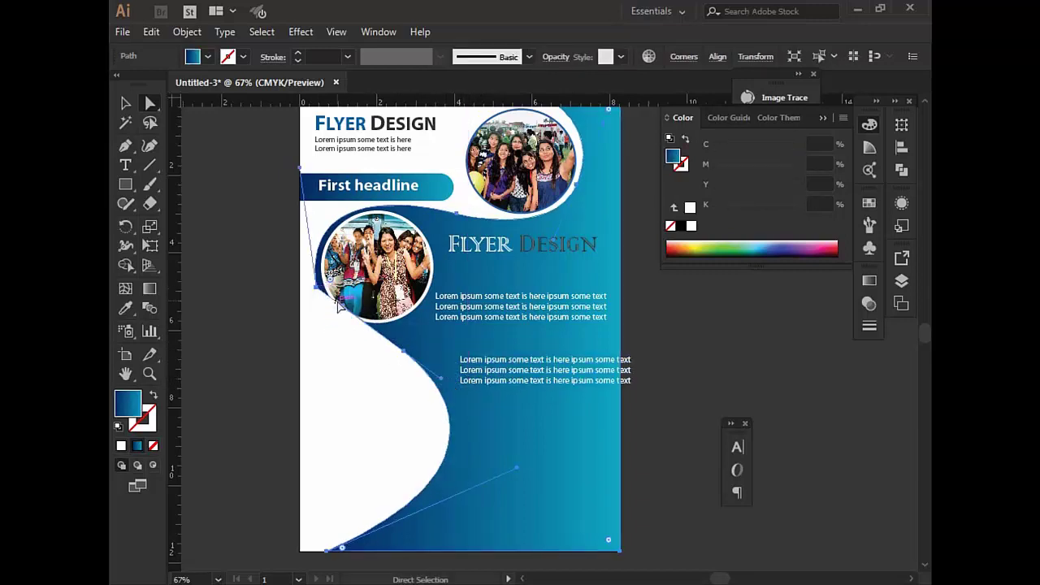
left_click_drag(326, 304, 327, 327)
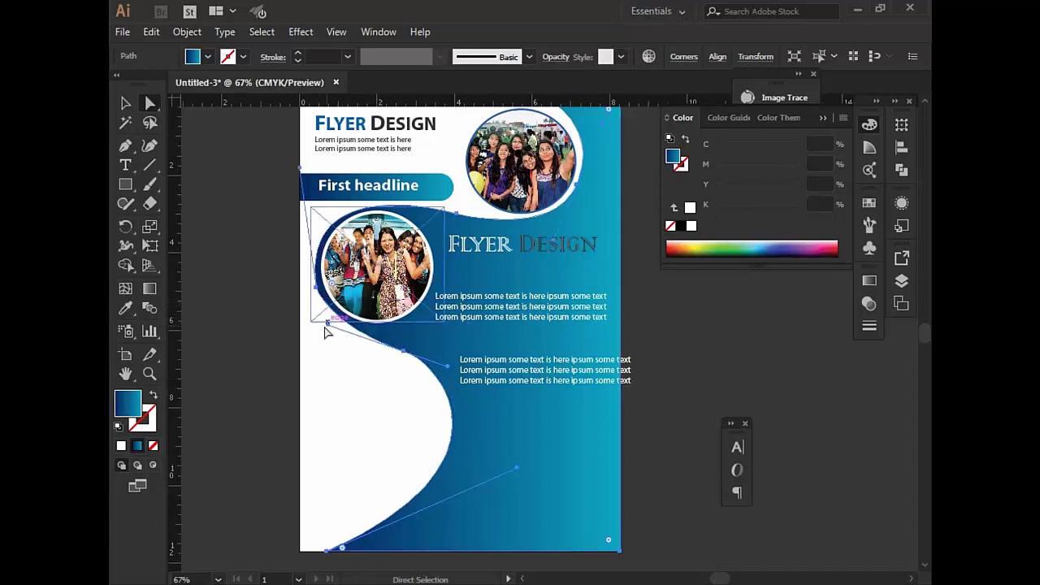
left_click_drag(327, 328, 325, 333)
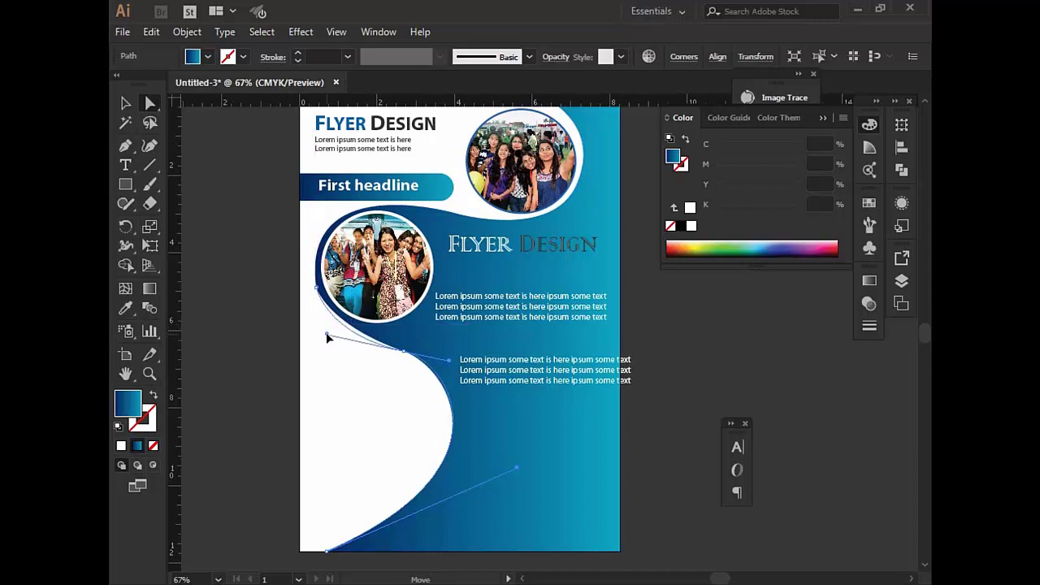
left_click(660, 428)
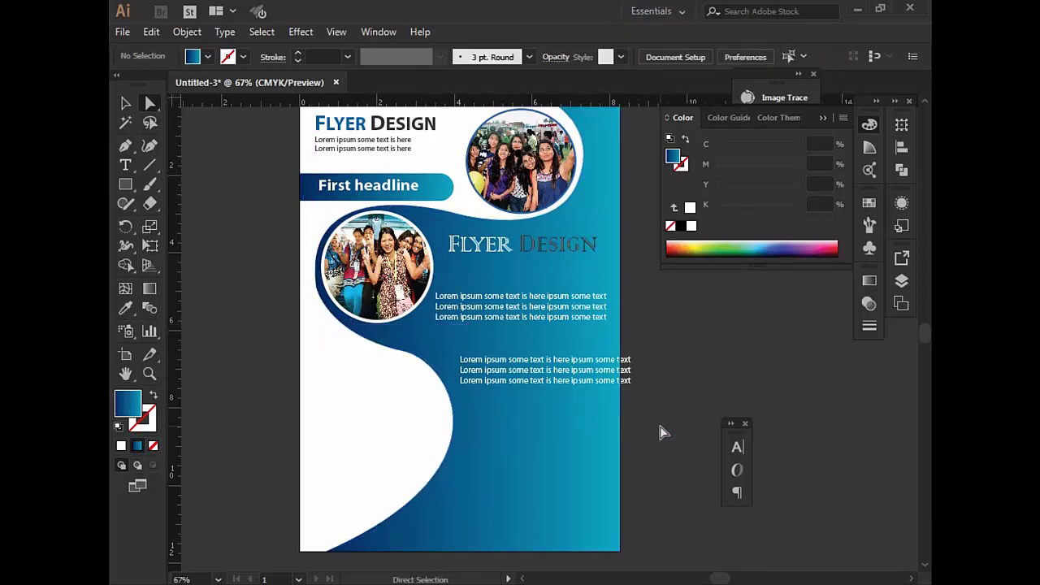
left_click_drag(317, 289, 321, 297)
Smooth the S-curve's upper bend by adjusting its anchor and direction handle
key("ctrl")
key("ctrl")
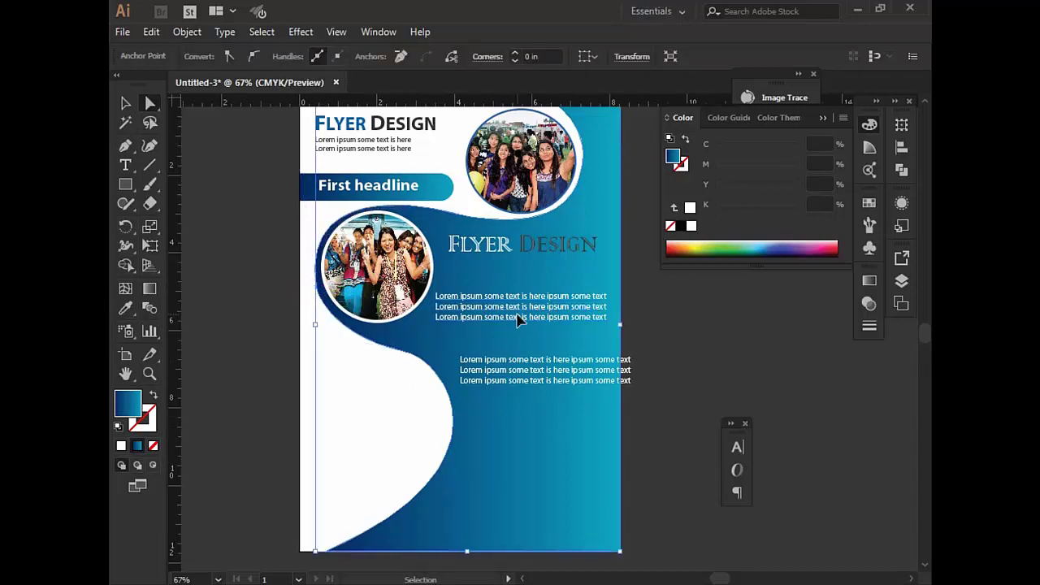
key("ctrl+equal")
key("ctrl+equal")
key("ctrl+equal")
key("ctrl+equal")
key("ctrl+equal")
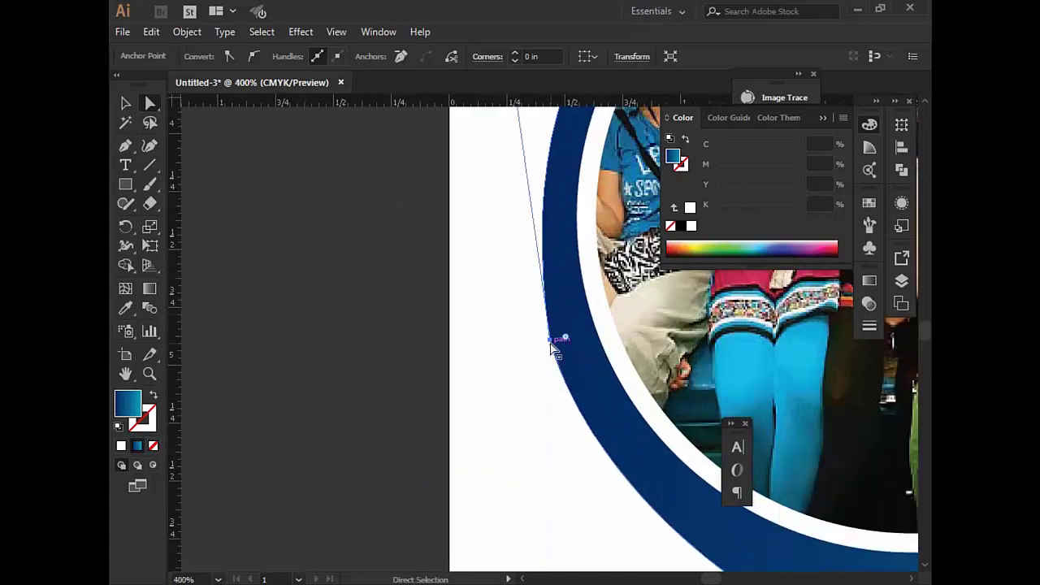
left_click_drag(550, 343, 560, 339)
key("ctrl+minus")
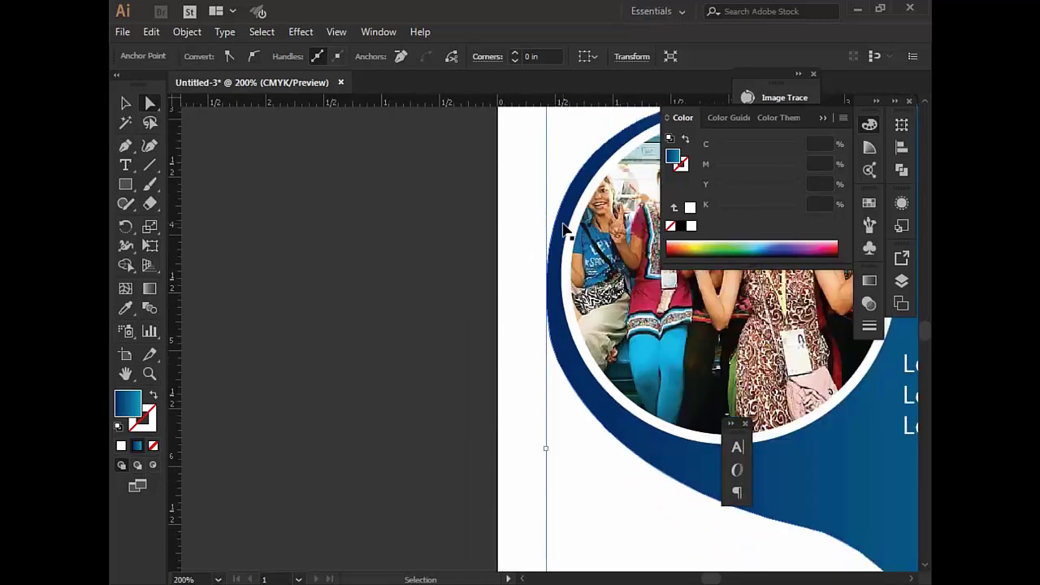
left_click(566, 335)
mouse_move(579, 482)
left_mouse_down()
mouse_move(587, 475)
mouse_move(575, 462)
left_mouse_up()
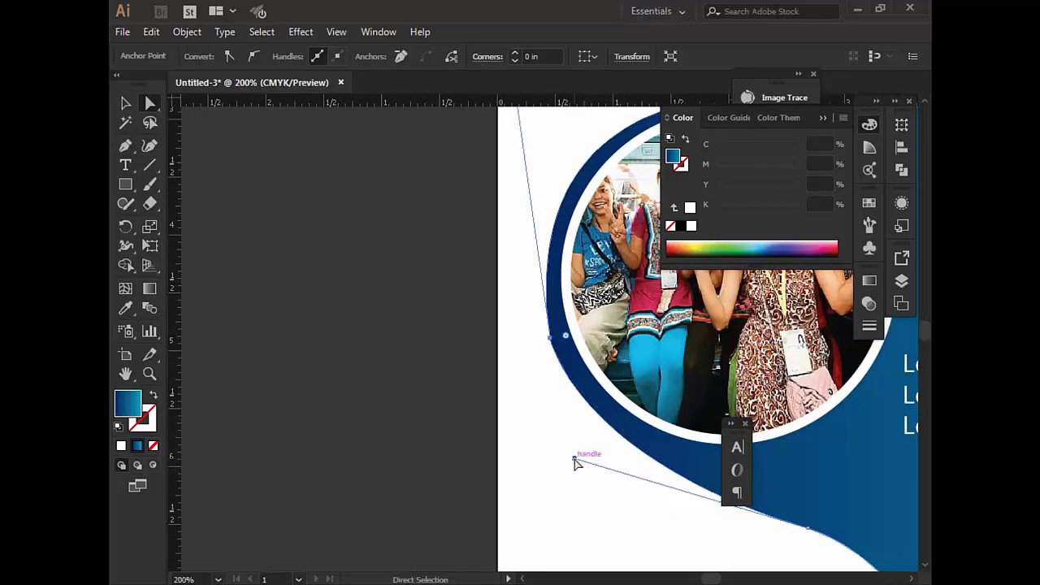
left_click_drag(564, 336, 551, 340)
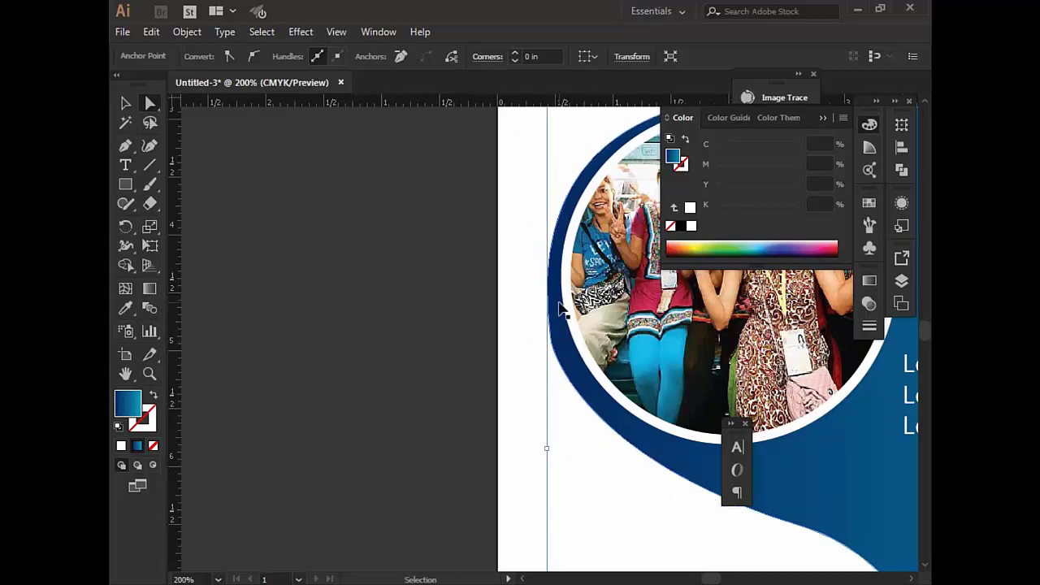
Move the lower lorem block up and left, directly beneath the first
scroll(548, 334, "down", 1)
key("ctrl+0")
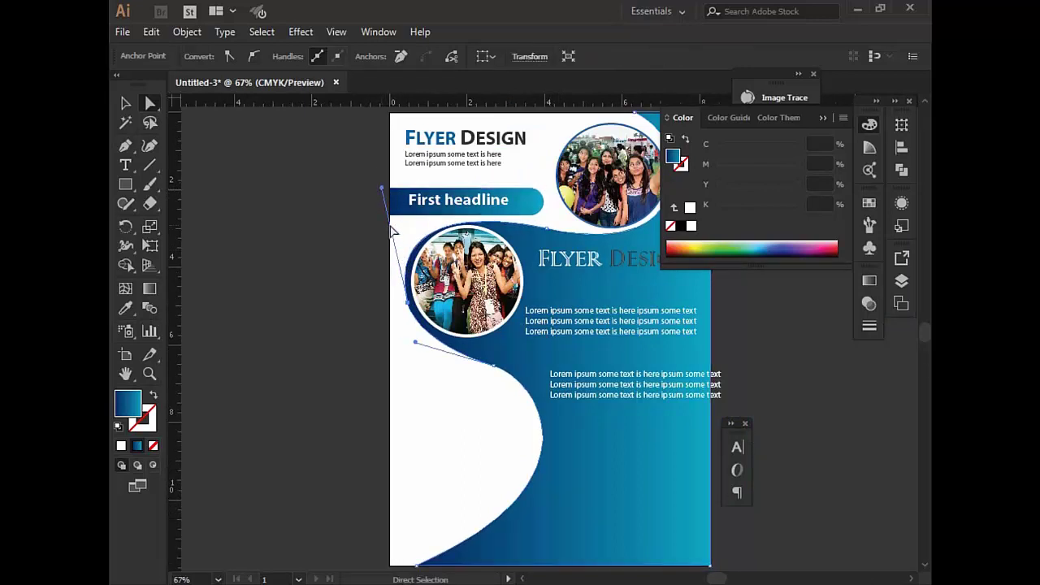
left_click(389, 191)
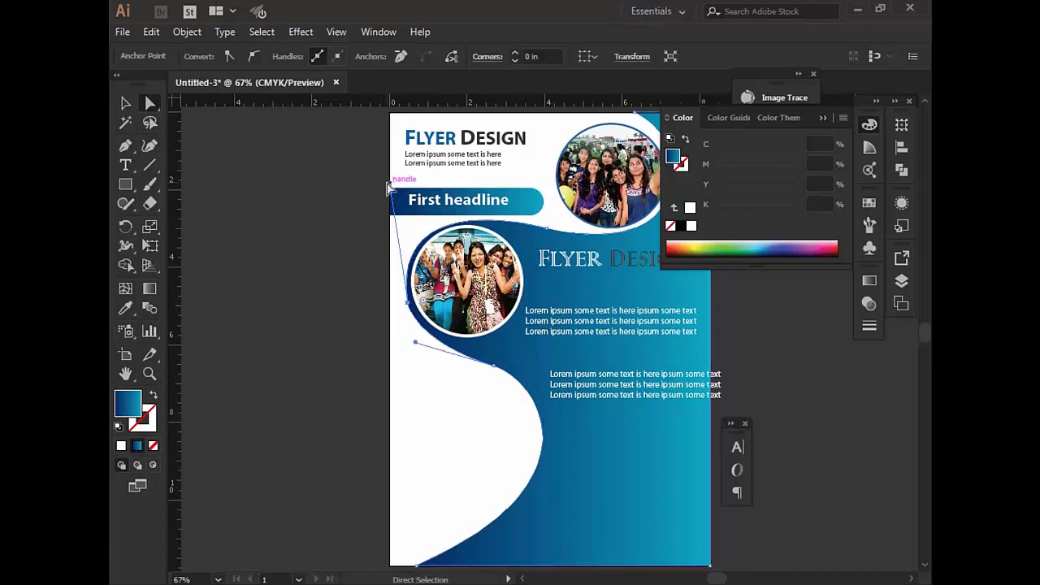
left_click(339, 344)
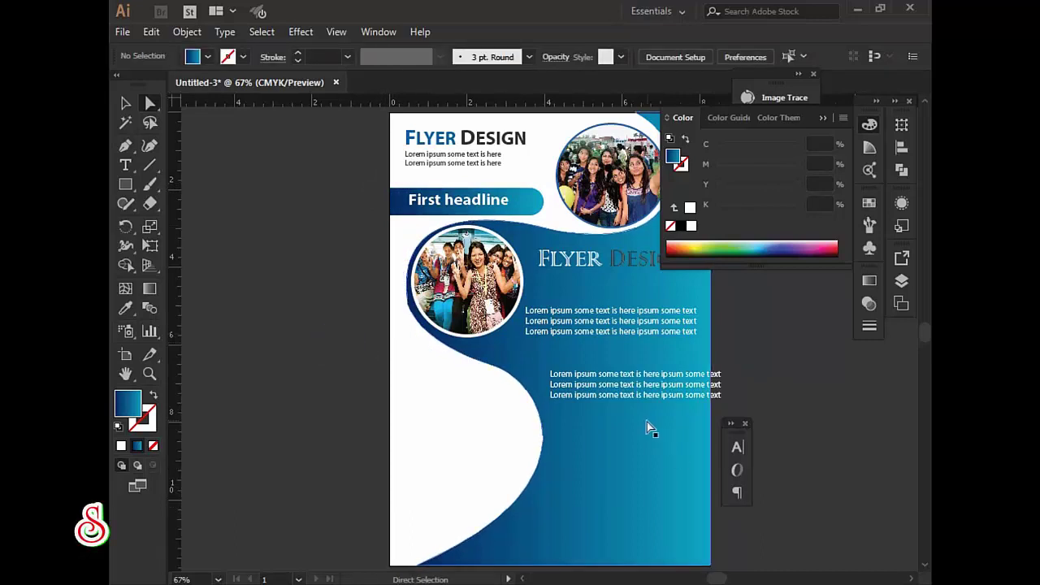
mouse_move(610, 389)
left_mouse_down()
mouse_move(581, 368)
mouse_move(629, 484)
left_mouse_up()
Align the second lorem block directly under the first, undoing a trial duplicate
left_click(789, 390)
left_click(626, 370)
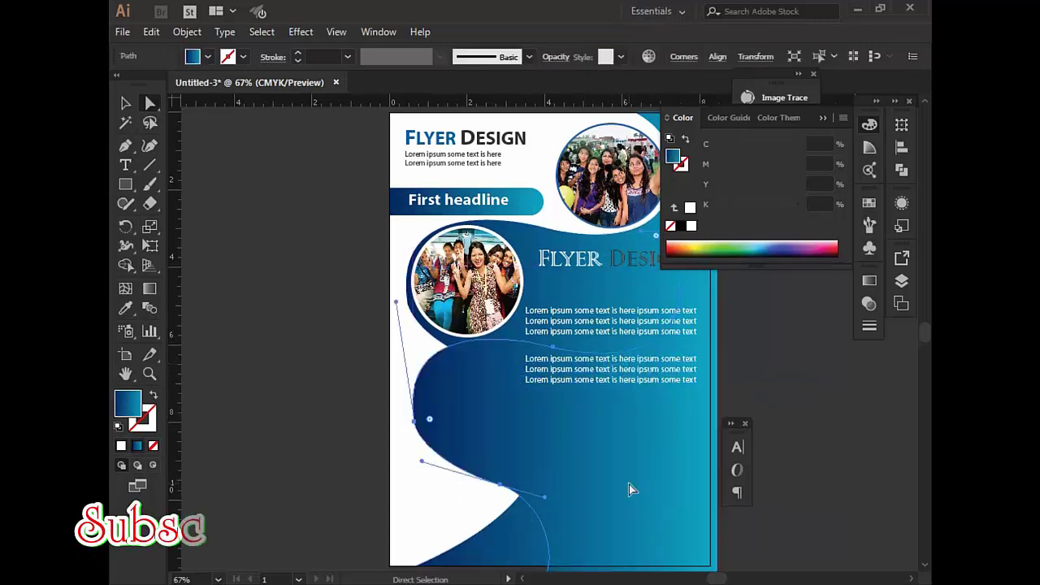
key("ctrl+shift+a")
mouse_move(572, 380)
left_mouse_down()
mouse_move(569, 457)
mouse_move(603, 439)
left_mouse_up()
key("ctrl+z")
key("ctrl+z")
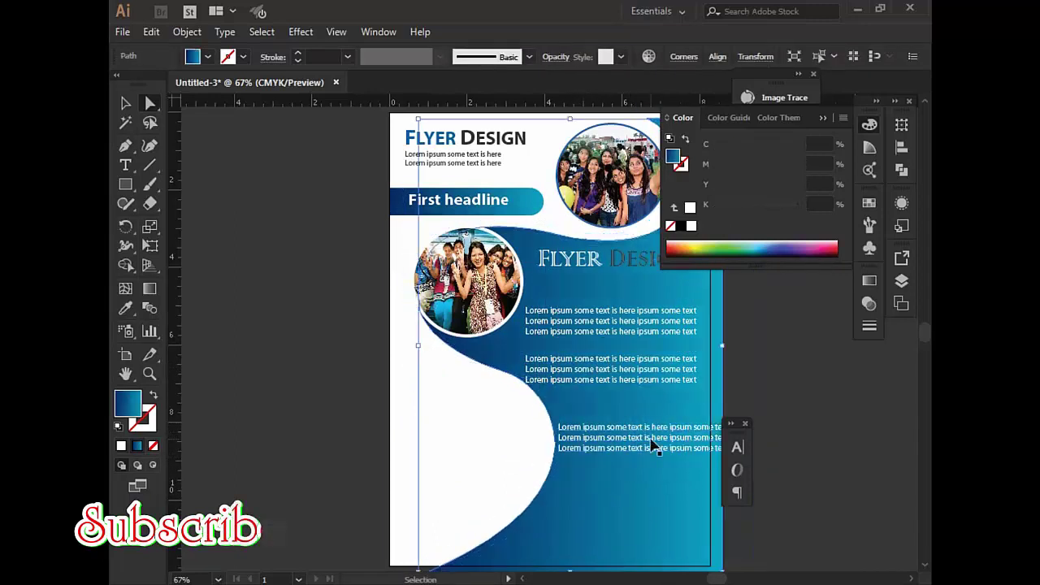
Create a four-line block of the copied 'Lorem ipsum some text is here ipsum' line in the lower blue area
key("t")
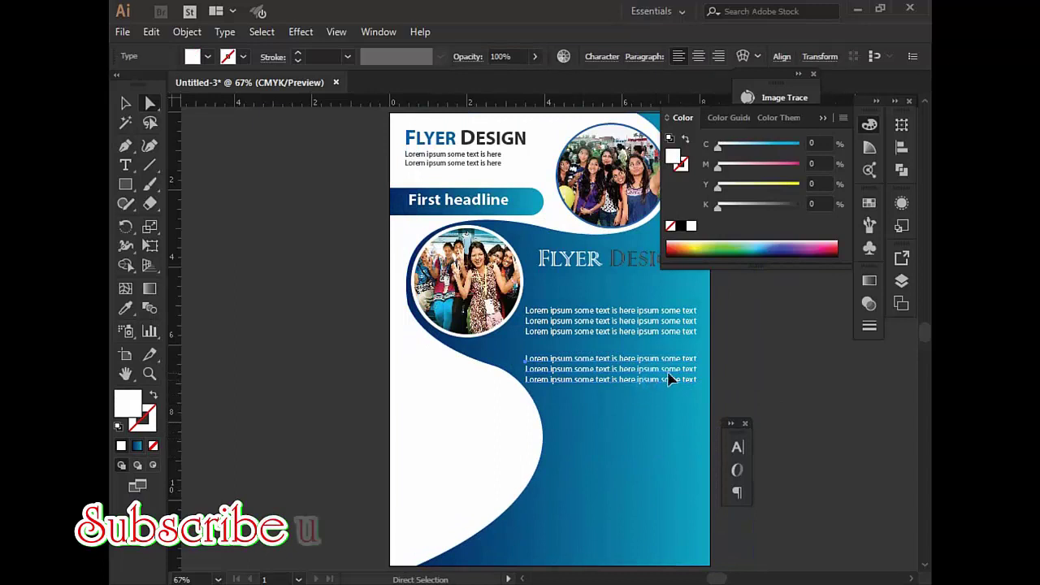
left_click_drag(659, 358, 525, 358)
key("ctrl+c")
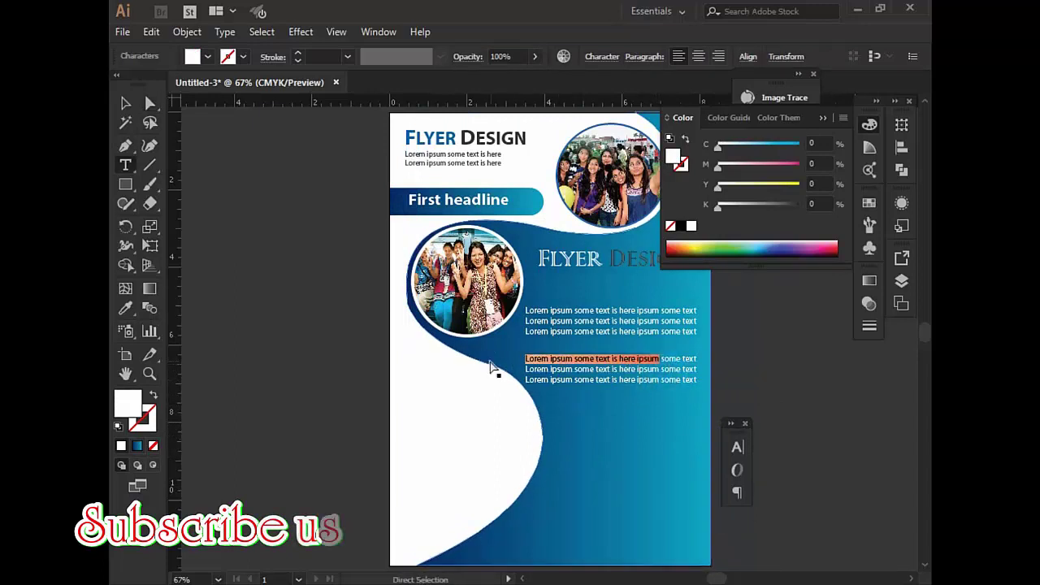
left_click(571, 432)
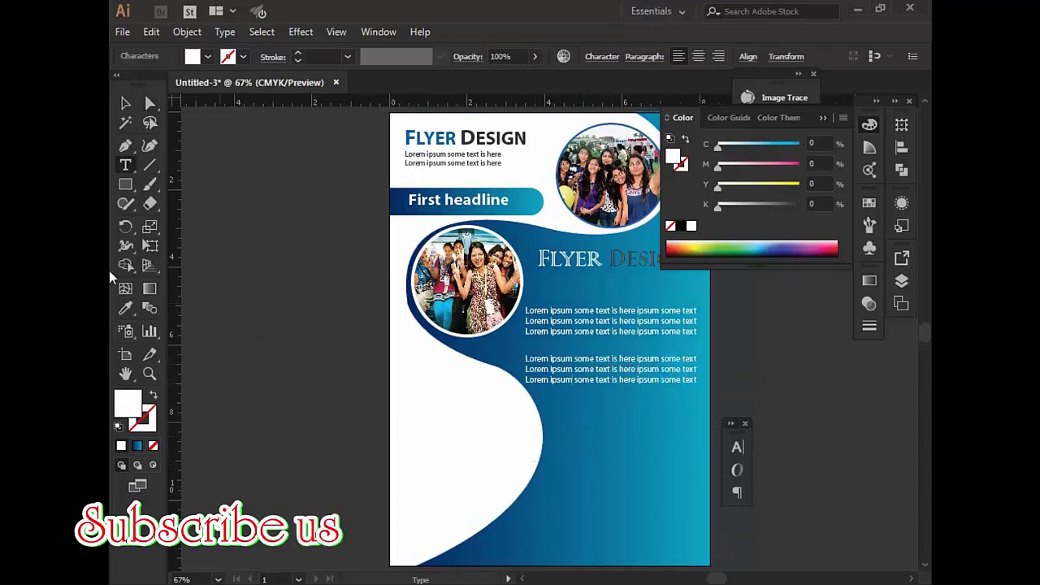
left_click(560, 425)
key("ctrl+v")
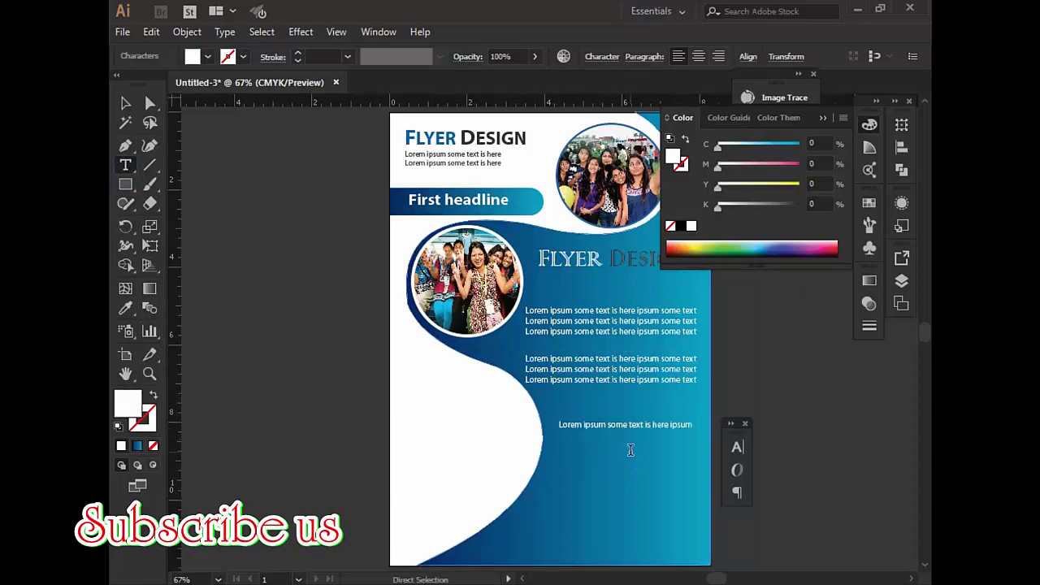
key("Return")
key("ctrl+v")
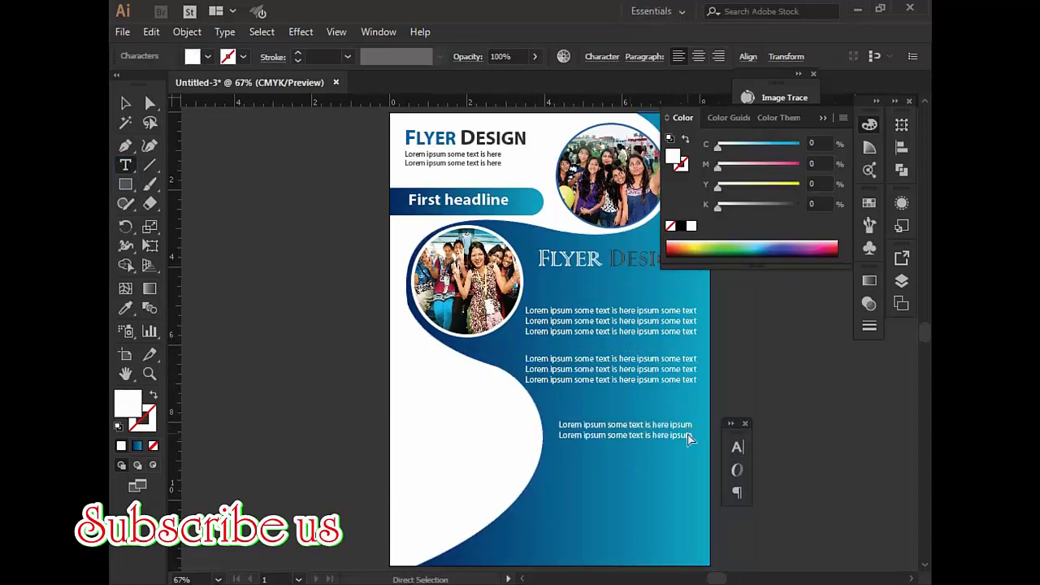
key("Return")
key("ctrl+v")
key("Return")
key("ctrl+v")
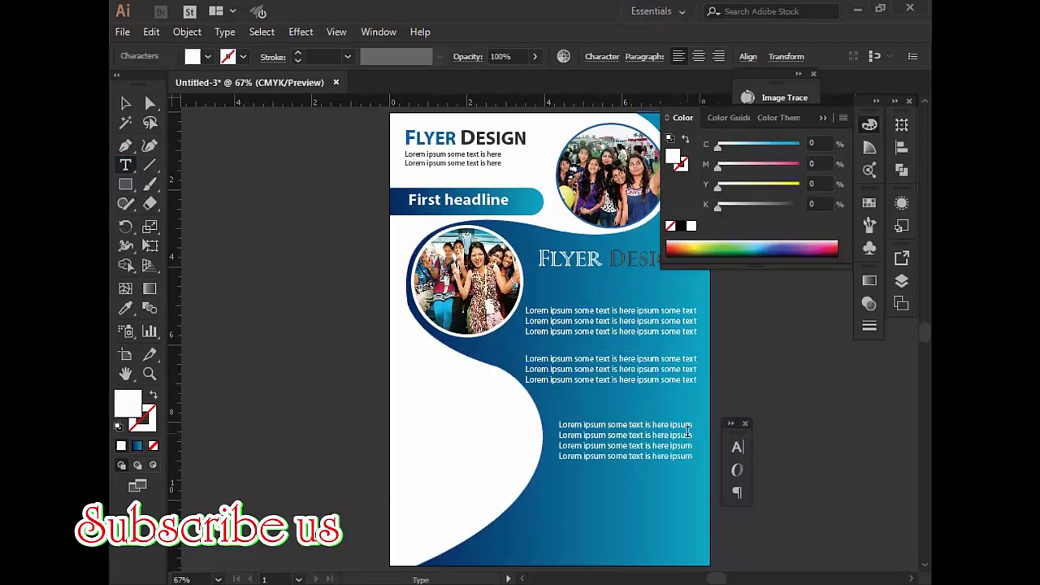
Duplicate the four-line block below itself to form a second stacked block
left_click(127, 103)
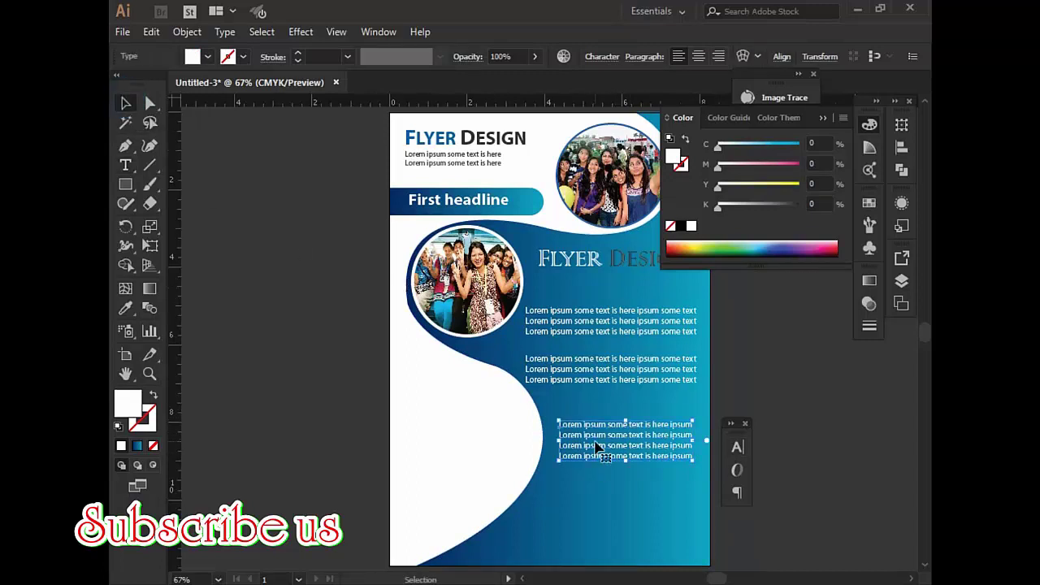
mouse_move(598, 446)
left_mouse_down()
mouse_move(617, 423)
mouse_move(611, 488)
left_mouse_up()
key("ctrl+shift+a")
Draw a strip along the artboard bottom and colour it C100 M34 Y0 K54
left_click(769, 362)
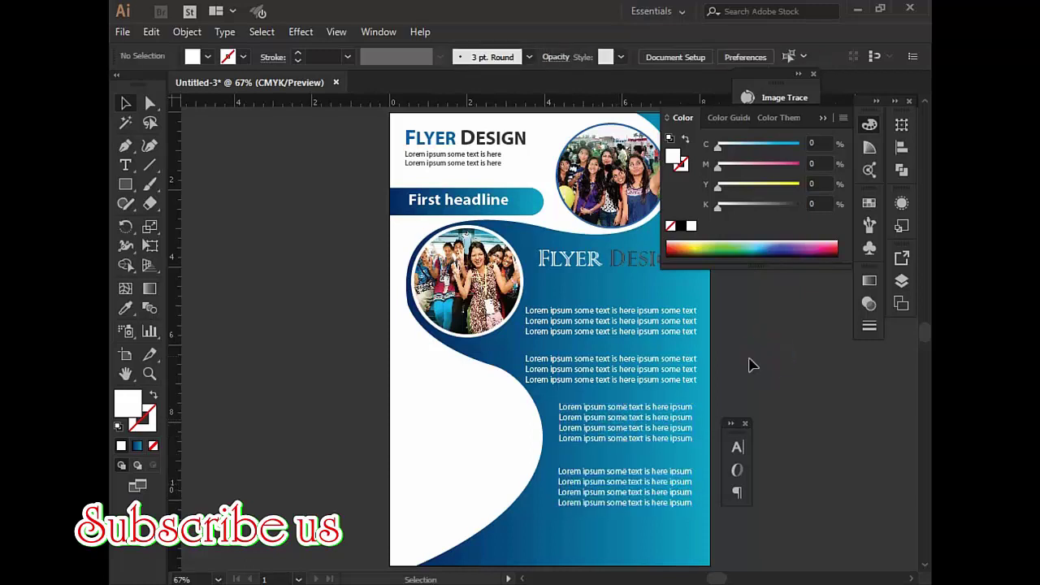
scroll(599, 301, "down", 2)
left_click(127, 184)
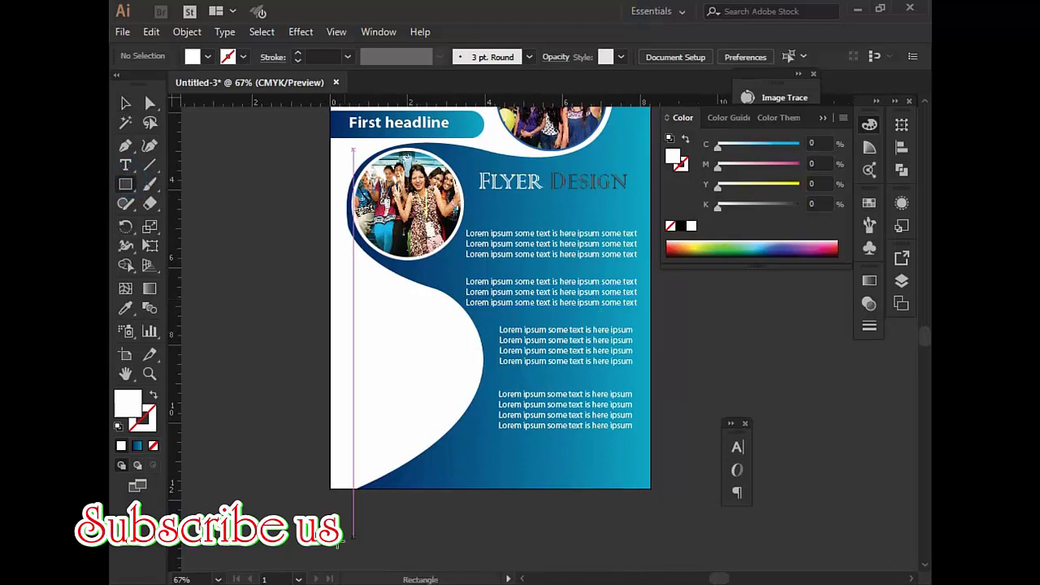
left_click_drag(330, 469, 651, 489)
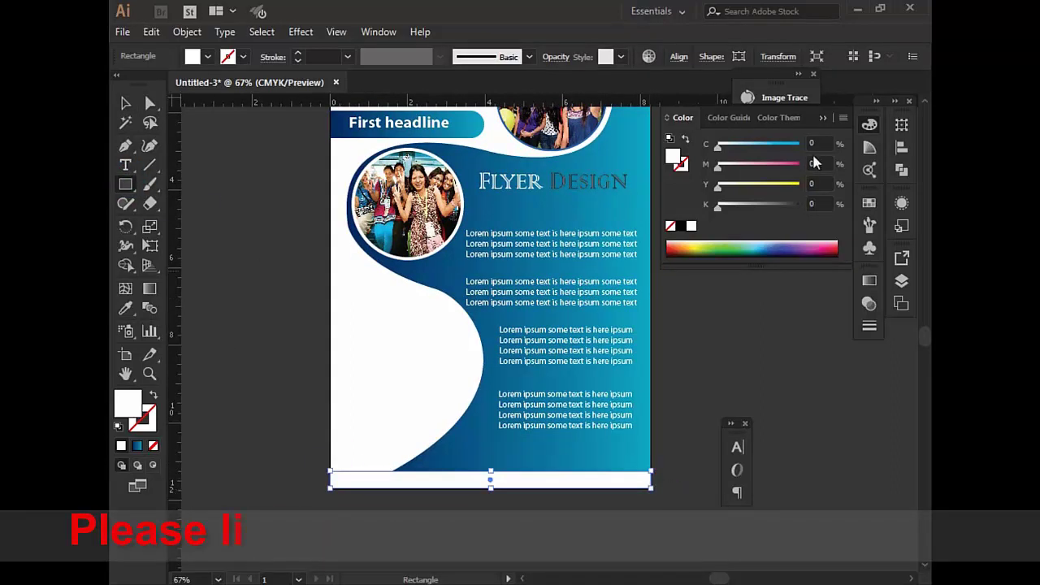
left_click_drag(718, 146, 845, 152)
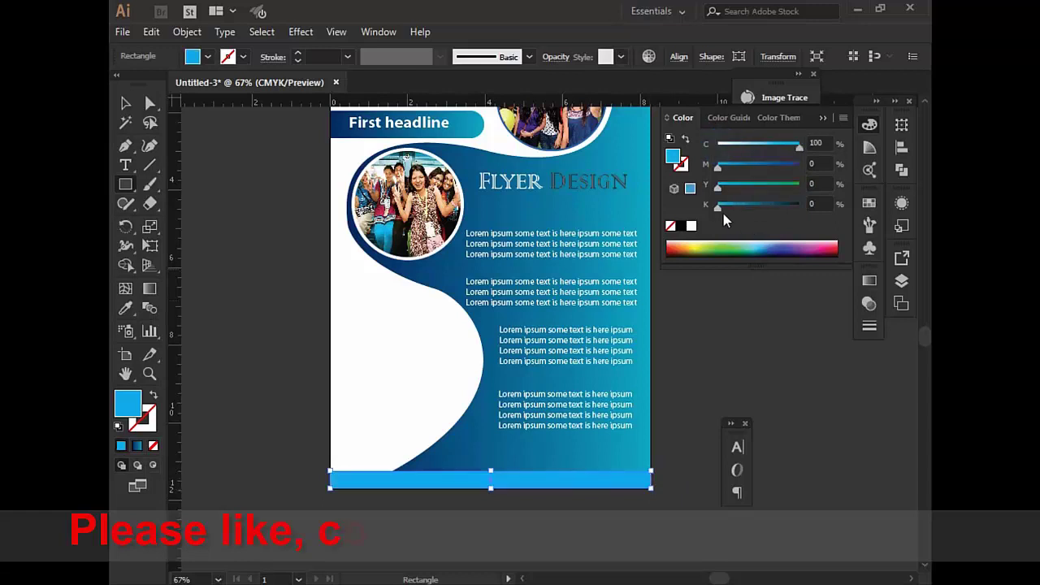
mouse_move(719, 205)
left_mouse_down()
mouse_move(774, 214)
mouse_move(763, 207)
left_mouse_up()
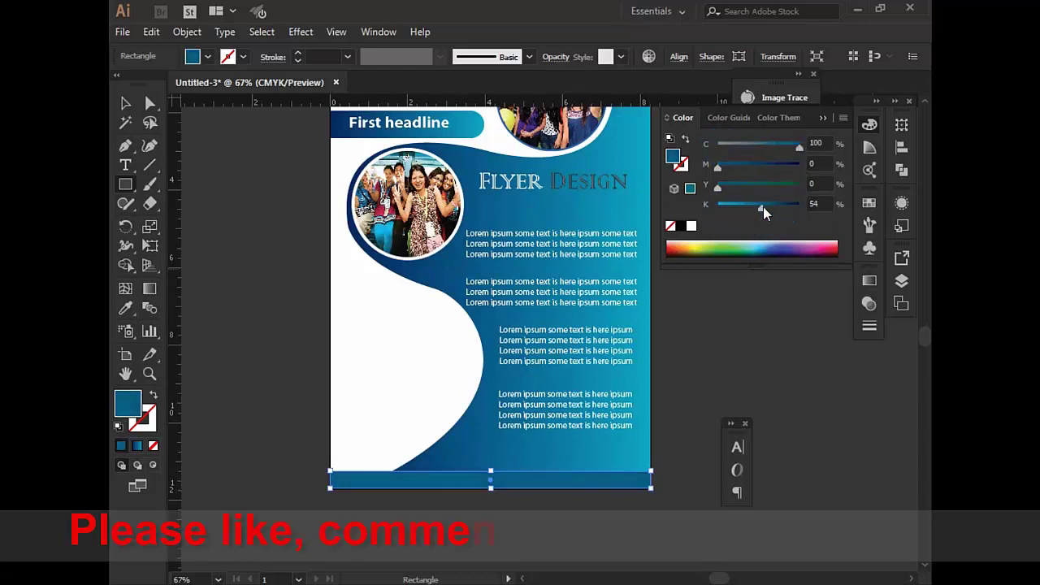
left_click_drag(716, 167, 746, 166)
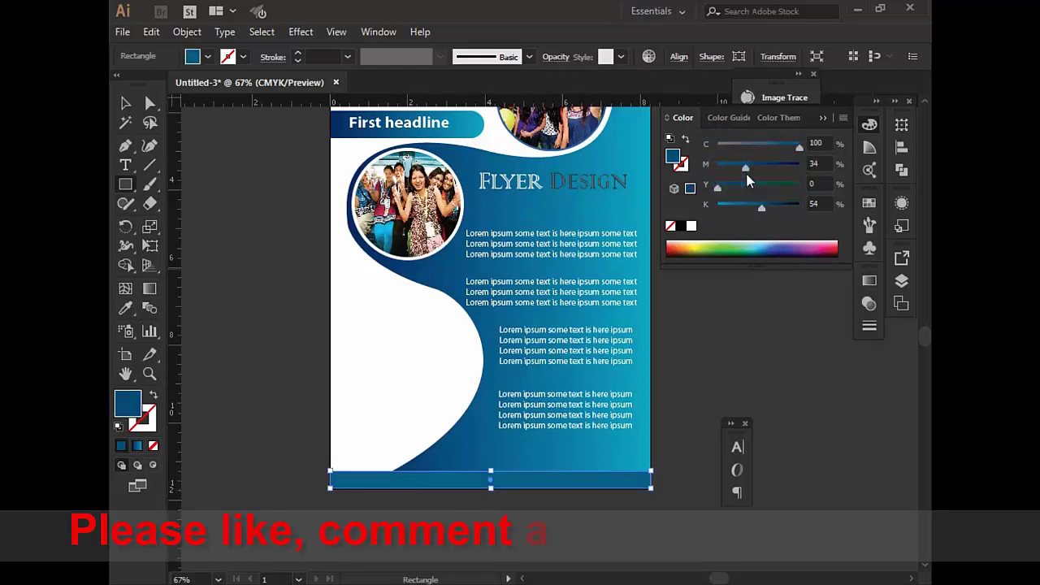
Deselect the bar and start a new text line beside the flyer
left_click(126, 104)
left_click(256, 274)
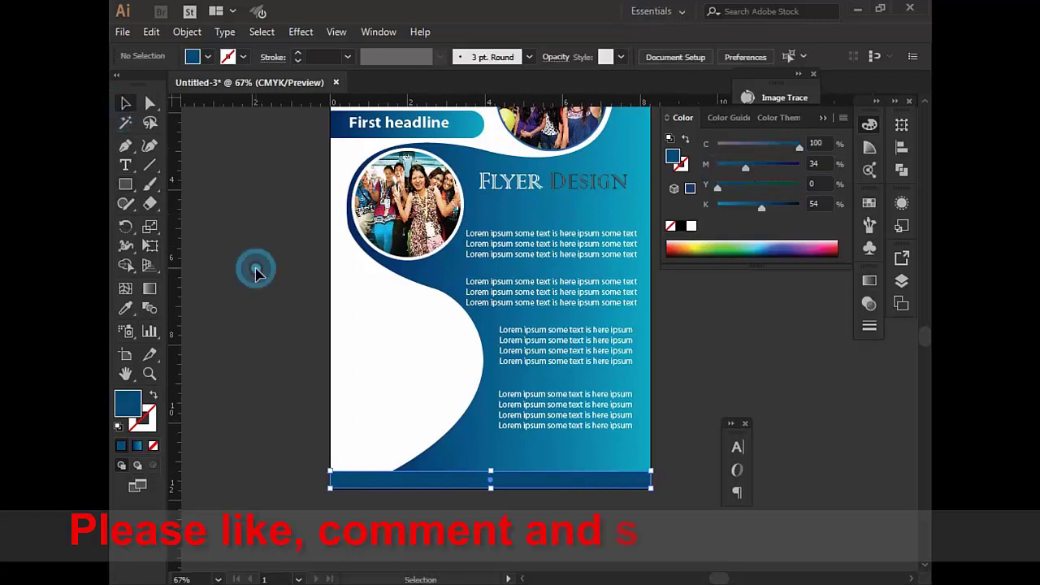
left_click(125, 165)
left_click(253, 427)
type("www.website.com")
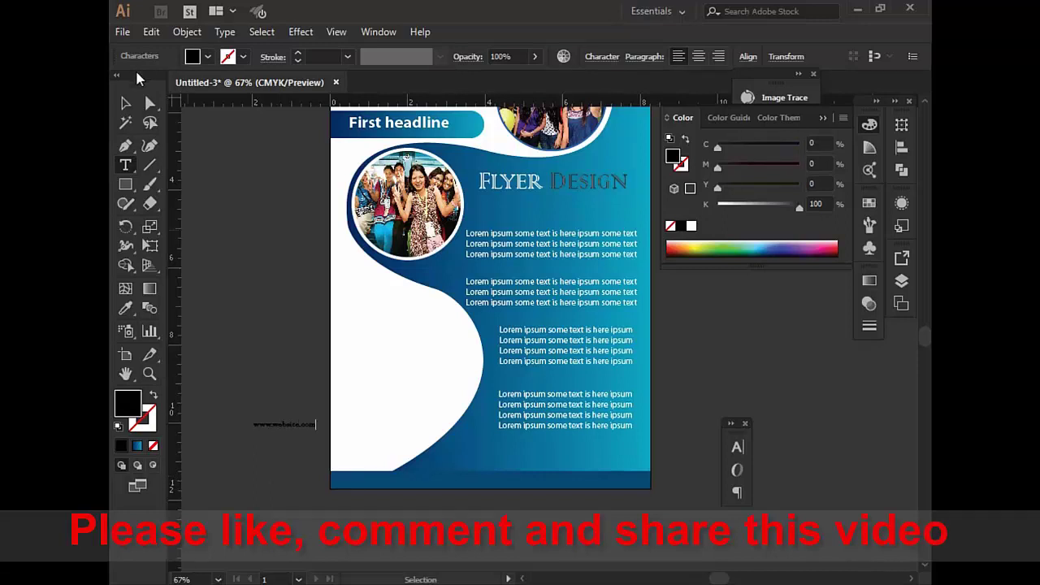
left_click(125, 102)
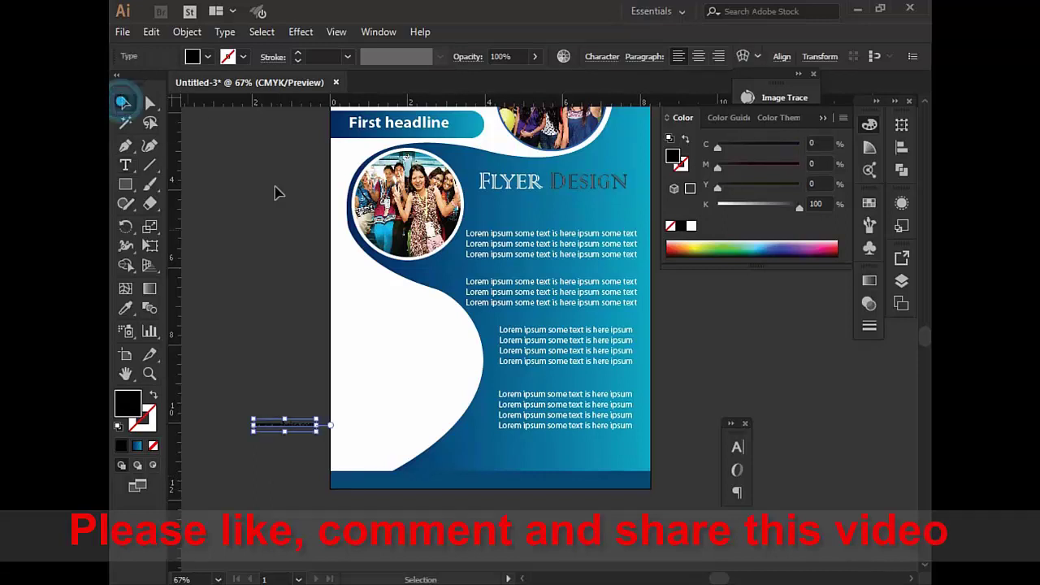
left_click_drag(307, 429, 504, 487)
left_click(690, 225)
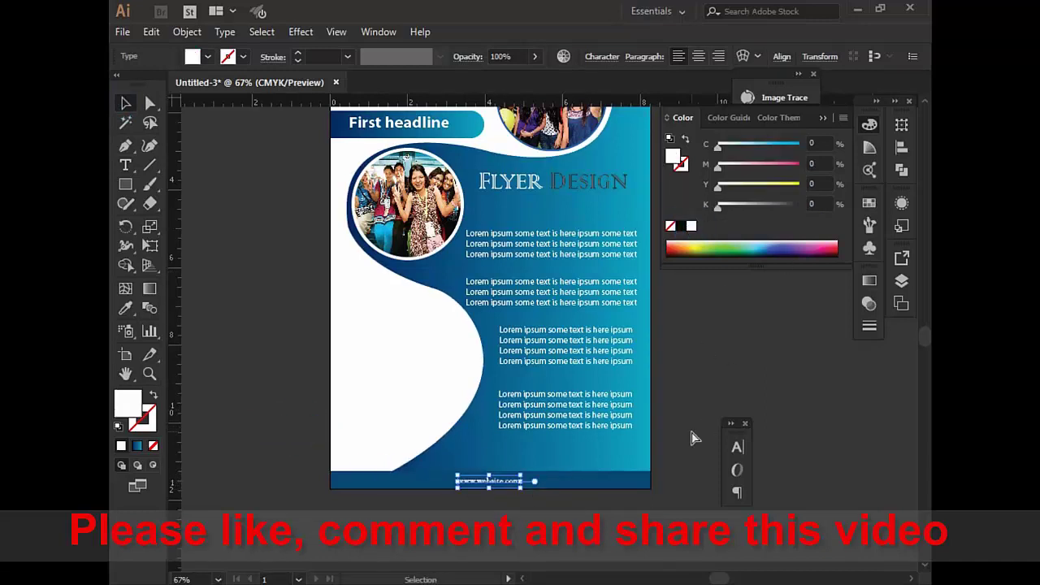
left_click(737, 447)
left_click(566, 449)
left_click(567, 447)
left_click(567, 447)
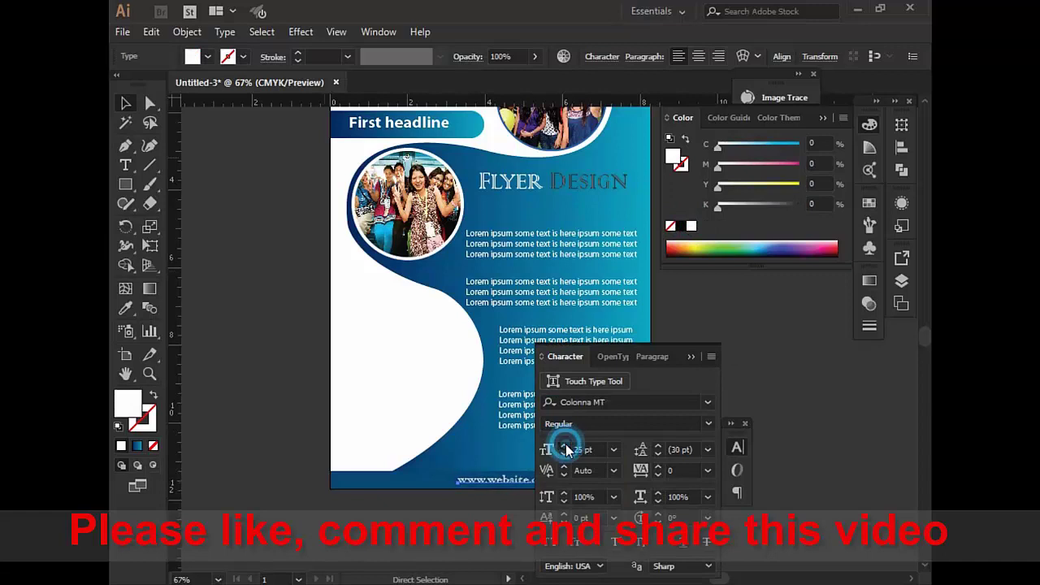
left_click(566, 447)
left_click(691, 356)
Centre the website text on the bar and set its font to Times New Roman
double_click(478, 479)
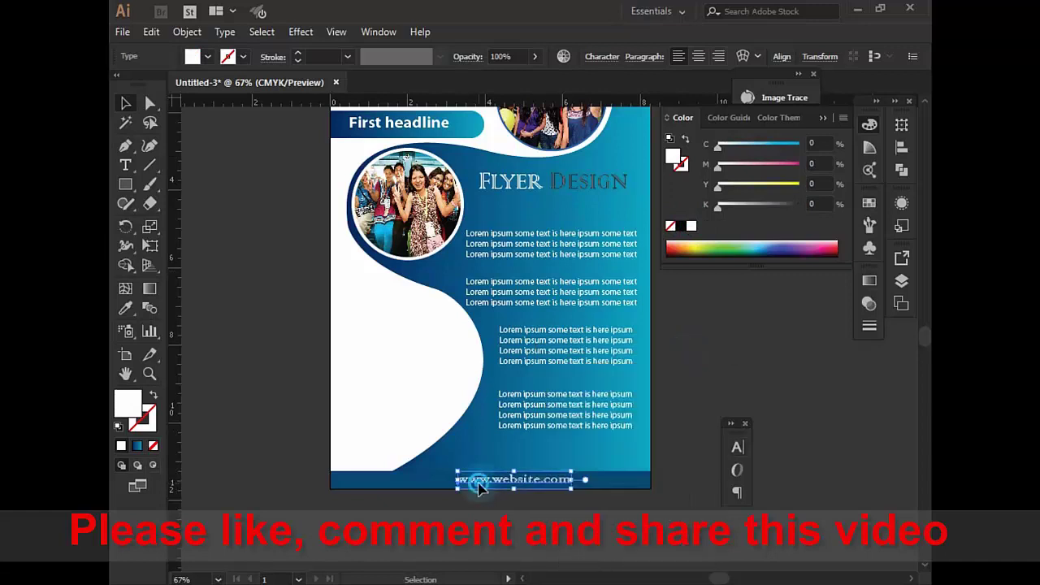
left_click(126, 103)
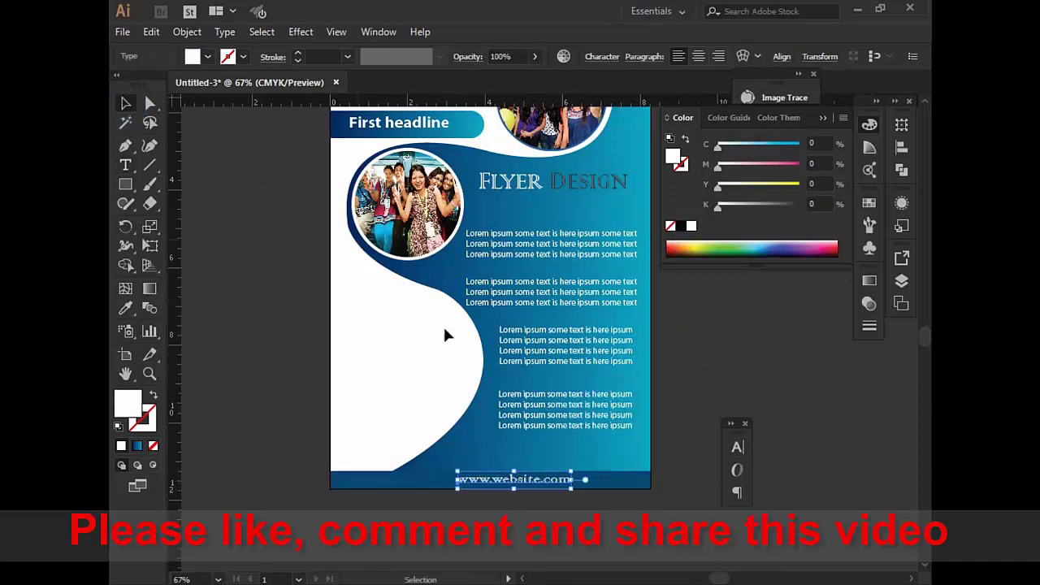
left_click_drag(495, 483, 477, 482)
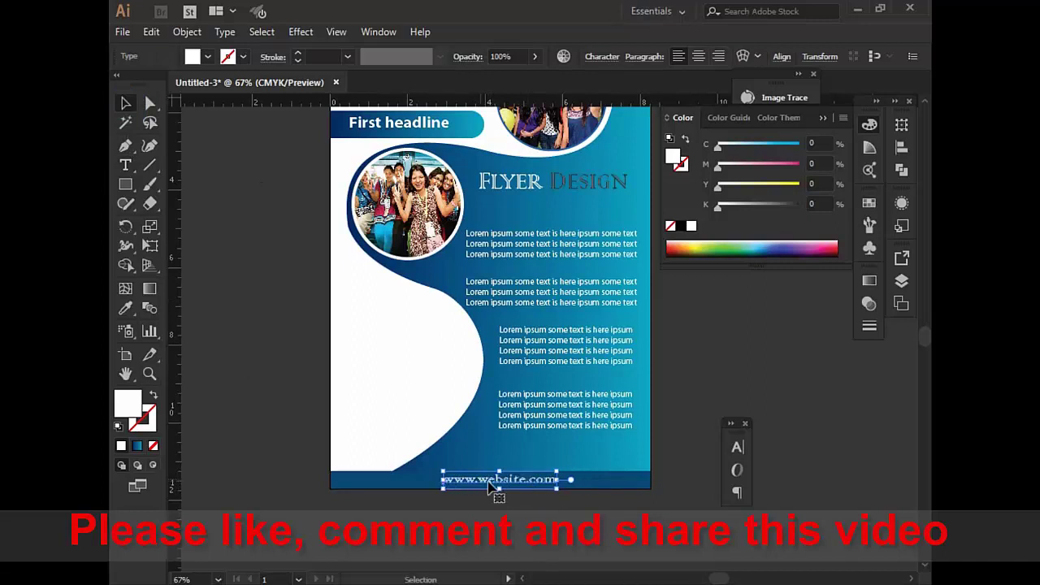
left_click(720, 469)
left_click(597, 402)
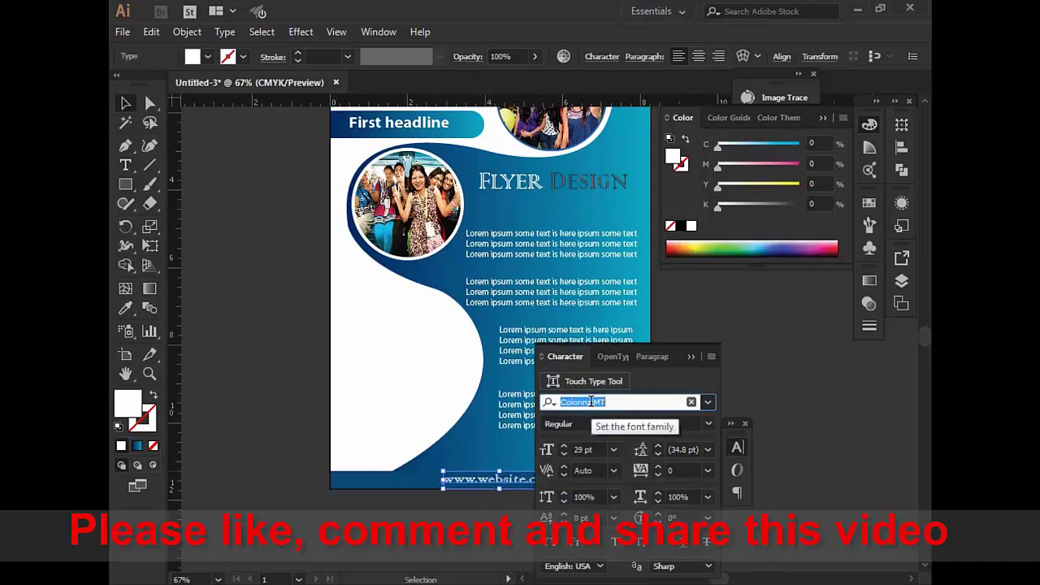
type("ti")
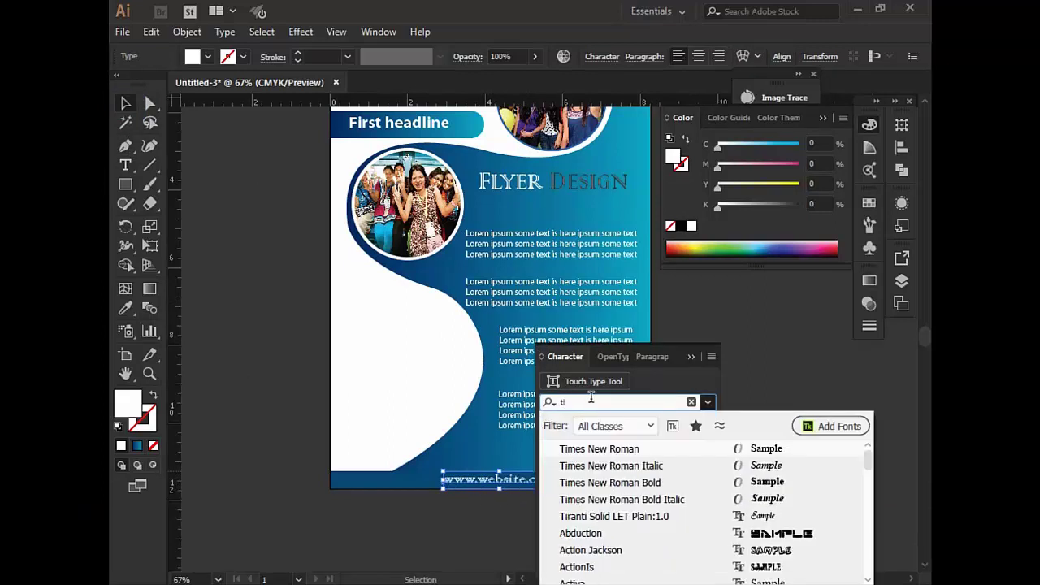
left_click(599, 448)
left_click(691, 356)
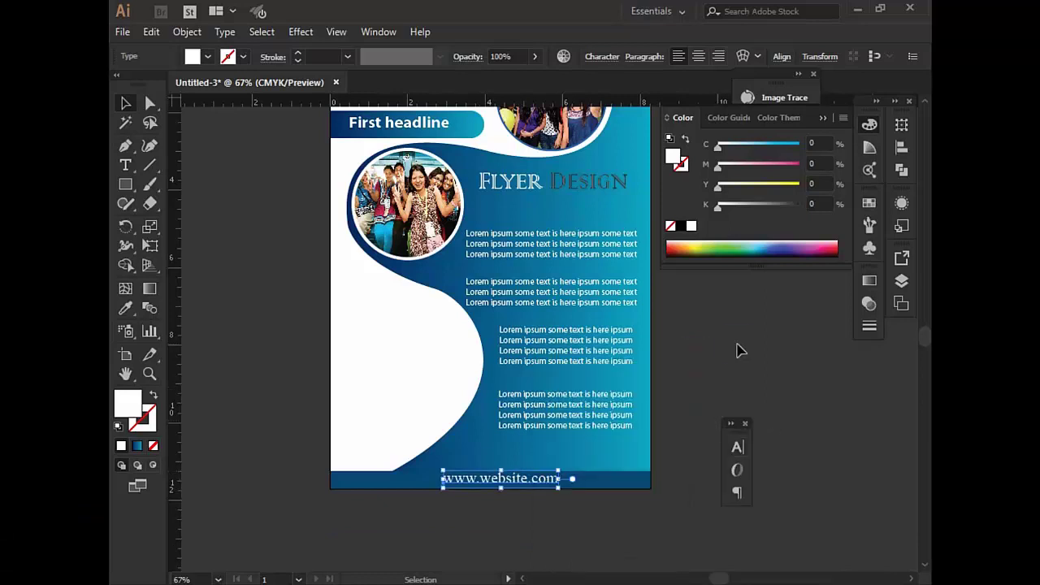
Fit the flyer in view, then select all shapes of the logo in Untitled-1
left_click(737, 348)
left_click(529, 425)
left_click(702, 348)
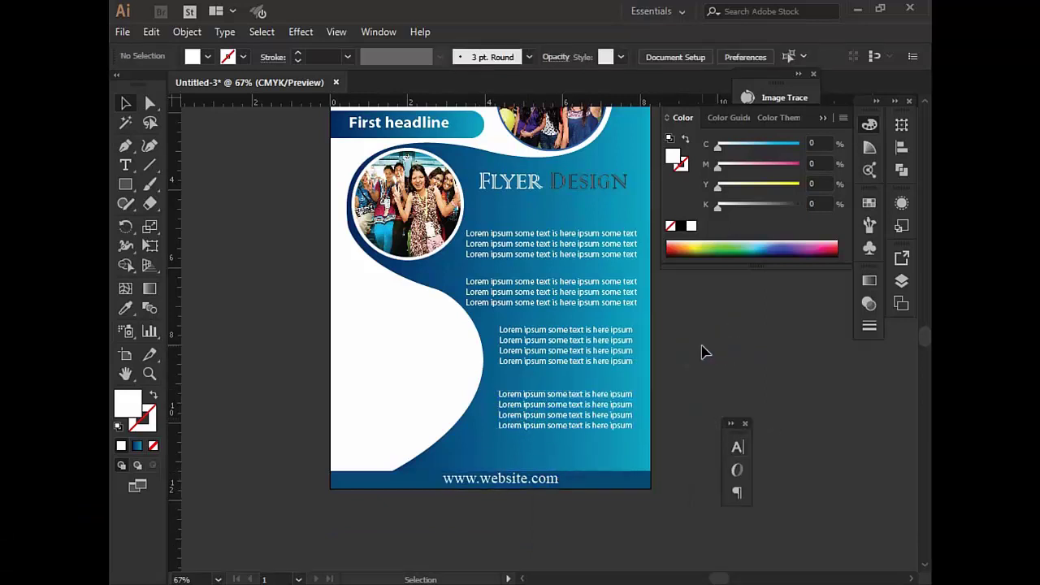
key("ctrl+0")
left_click(823, 119)
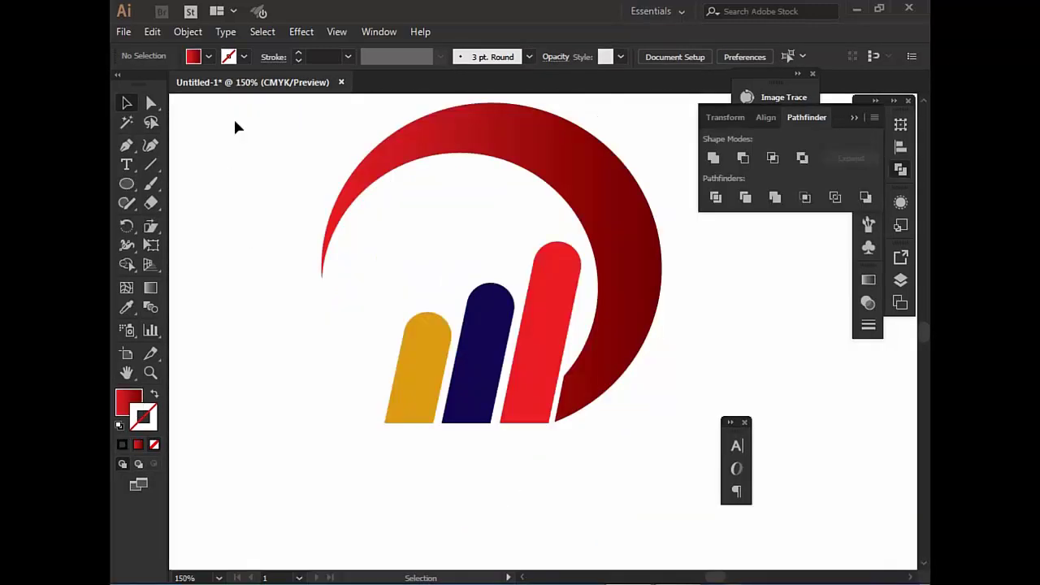
left_click_drag(244, 131, 622, 437)
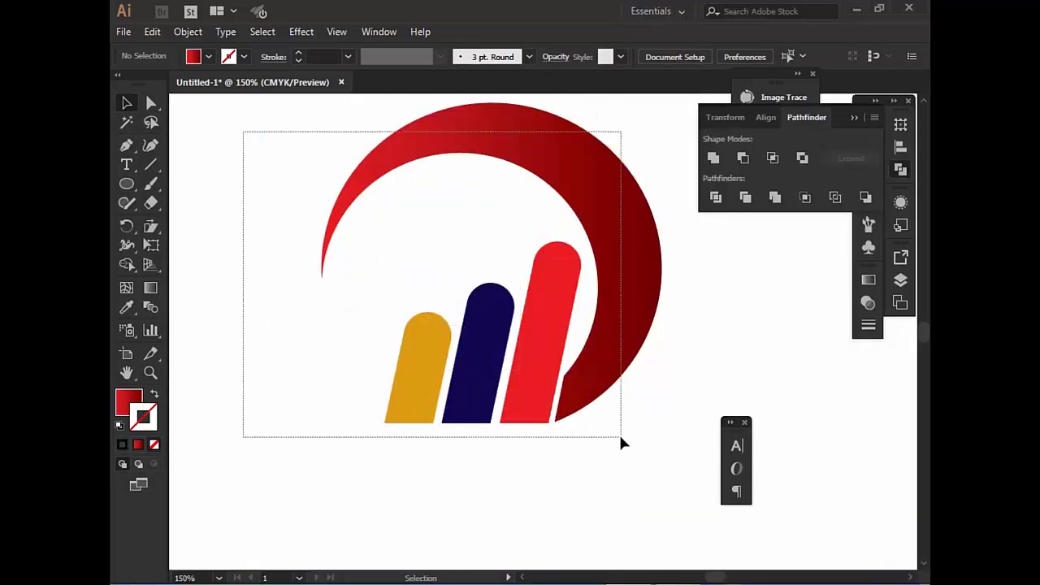